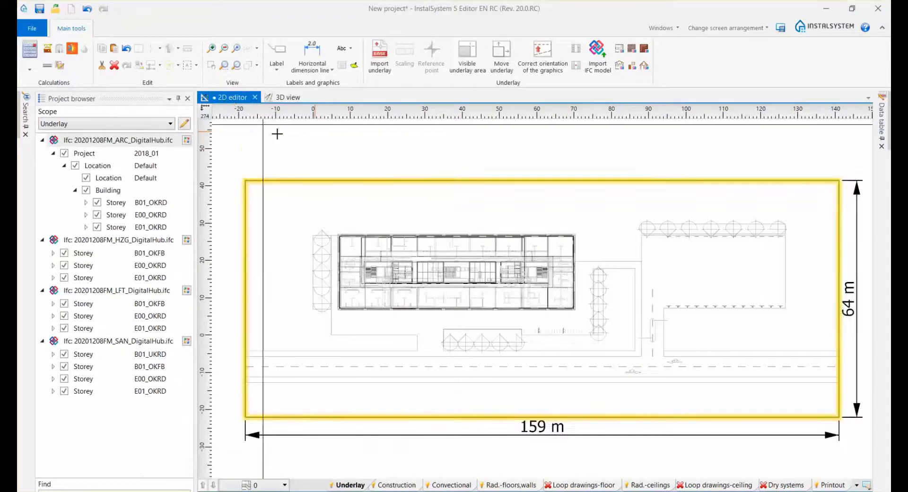
# - Hide the HZG, LFT and SAN IFC models in the underlay, along with storeys B01_OKRD and E00_OKRD of the ARC model
pyautogui.scroll(2, 432, 272)
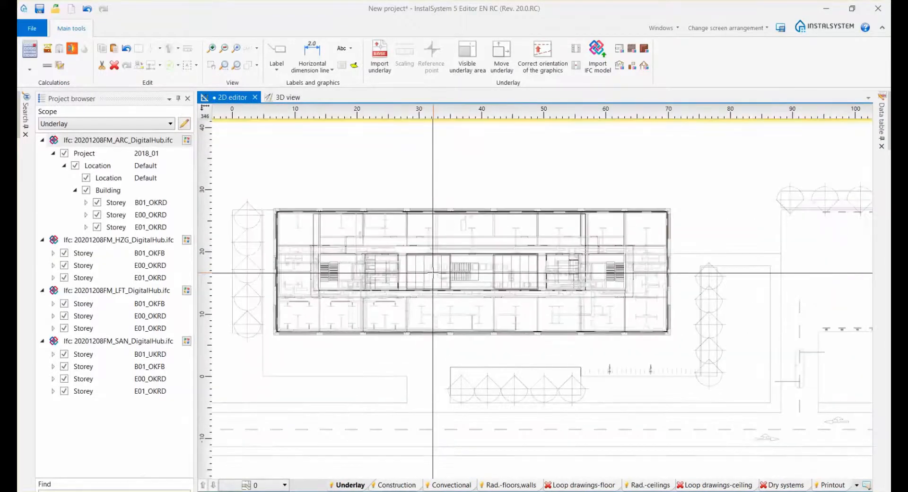
pyautogui.click(187, 242)
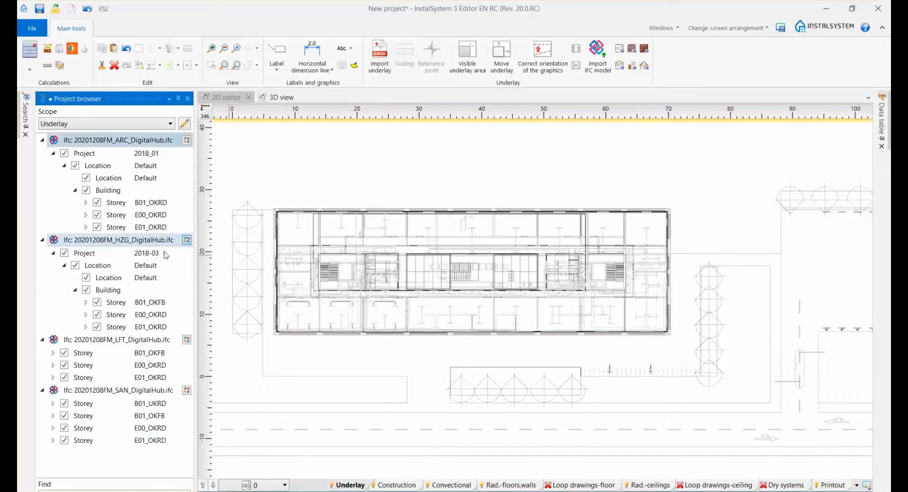
pyautogui.click(65, 253)
pyautogui.click(187, 340)
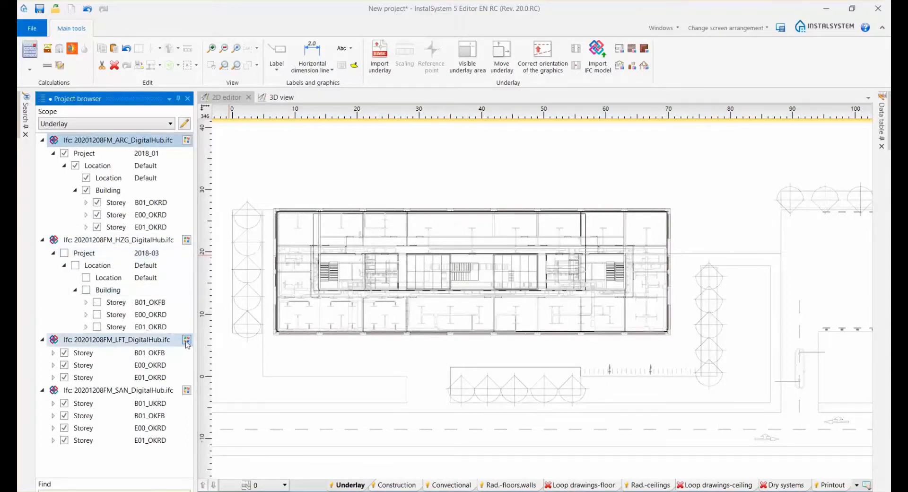
pyautogui.click(64, 353)
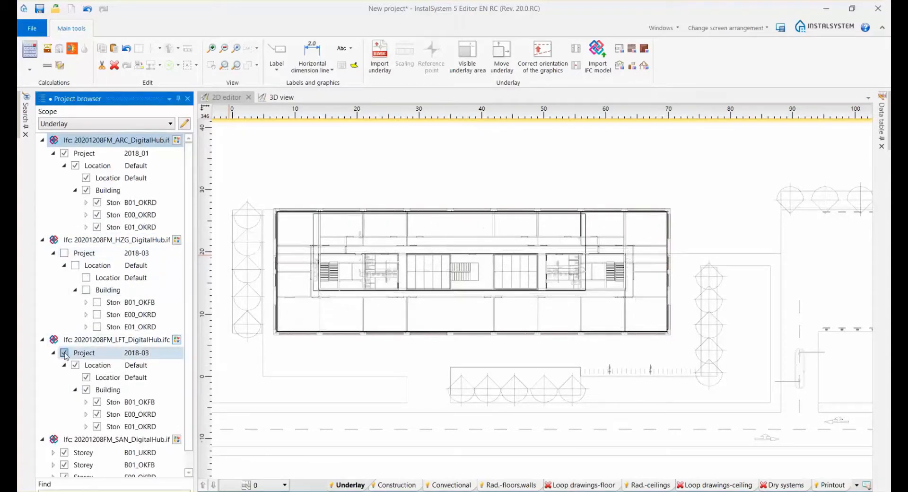
pyautogui.click(176, 438)
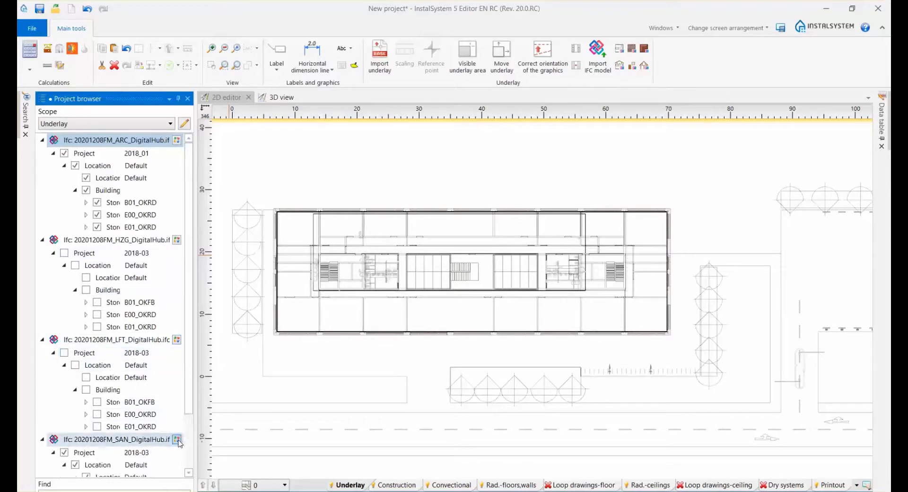
pyautogui.click(65, 452)
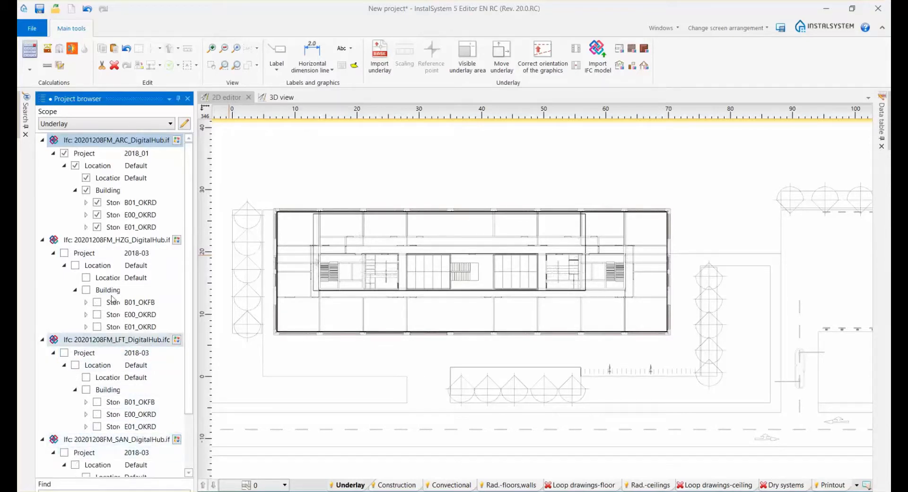
pyautogui.click(97, 203)
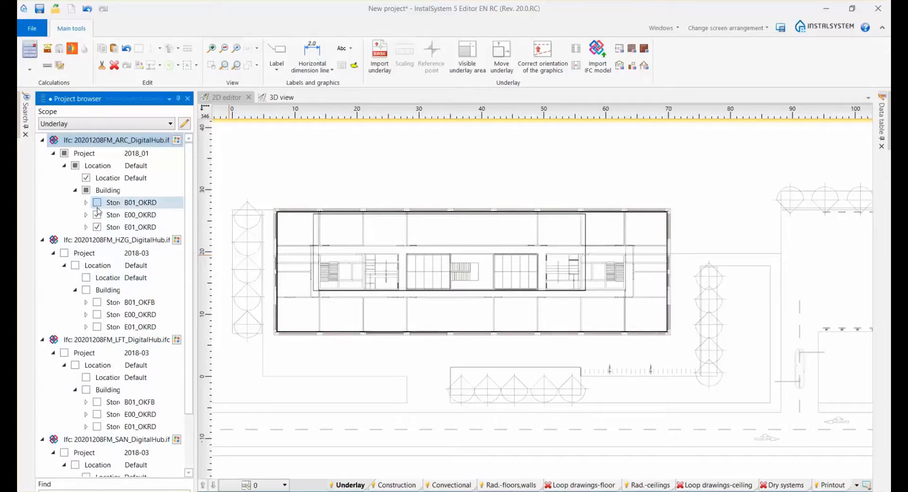
pyautogui.click(98, 215)
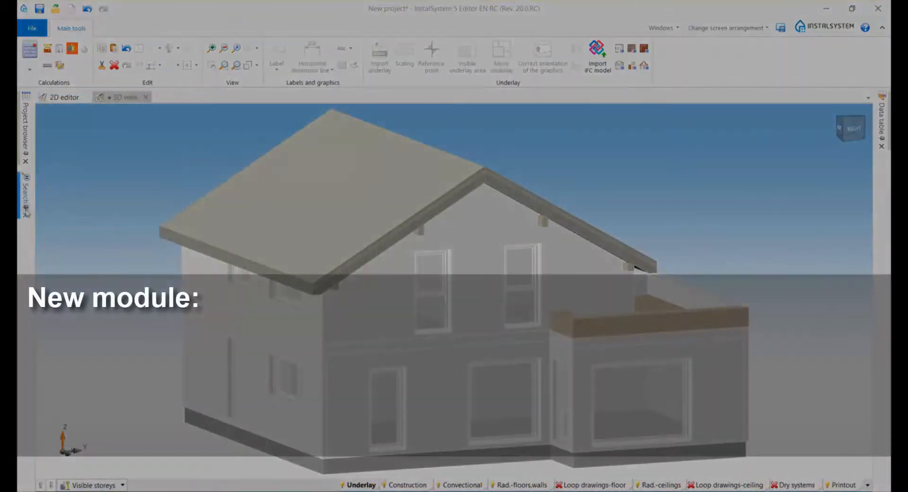
# - Using the underlay search, select all ifcWall, ifcWindow and ifcDoor objects group by group and convert them into construction elements
pyautogui.click(26, 194)
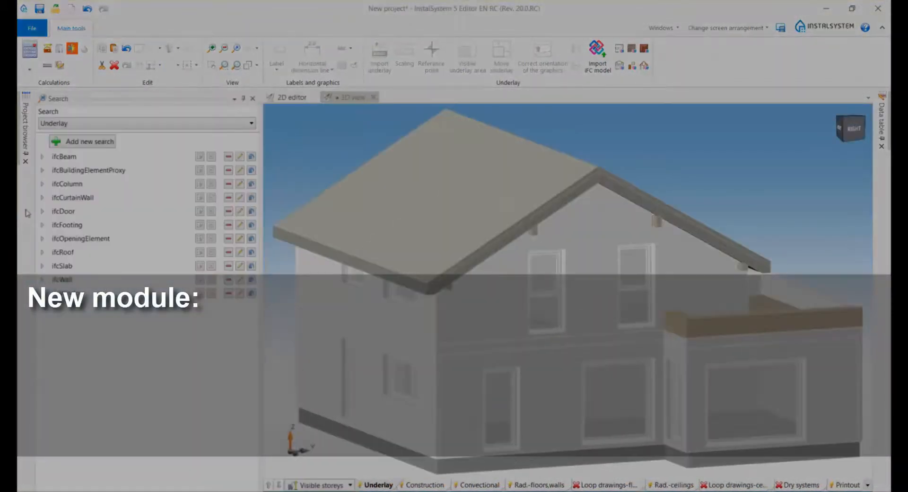
pyautogui.click(210, 280)
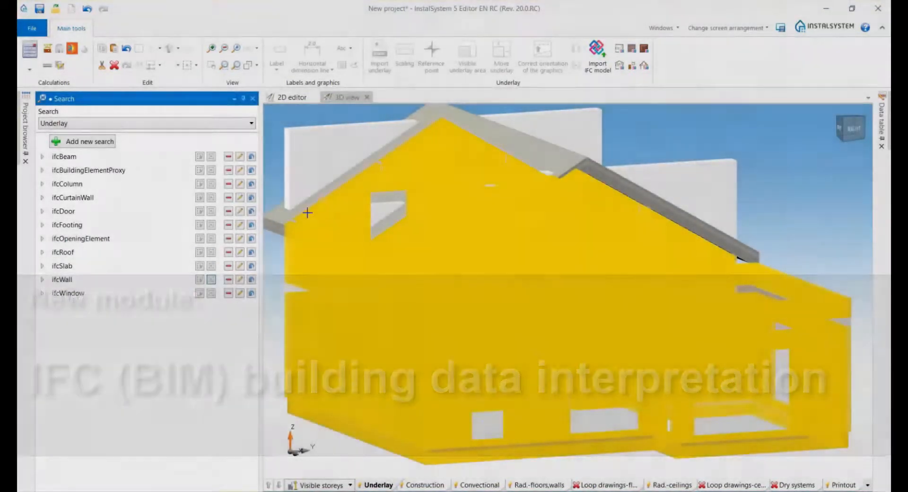
pyautogui.click(211, 293)
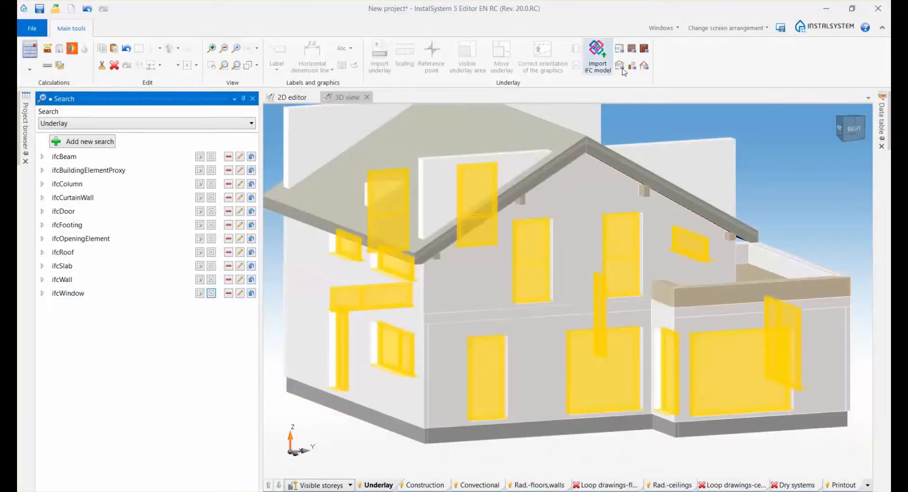
pyautogui.click(211, 211)
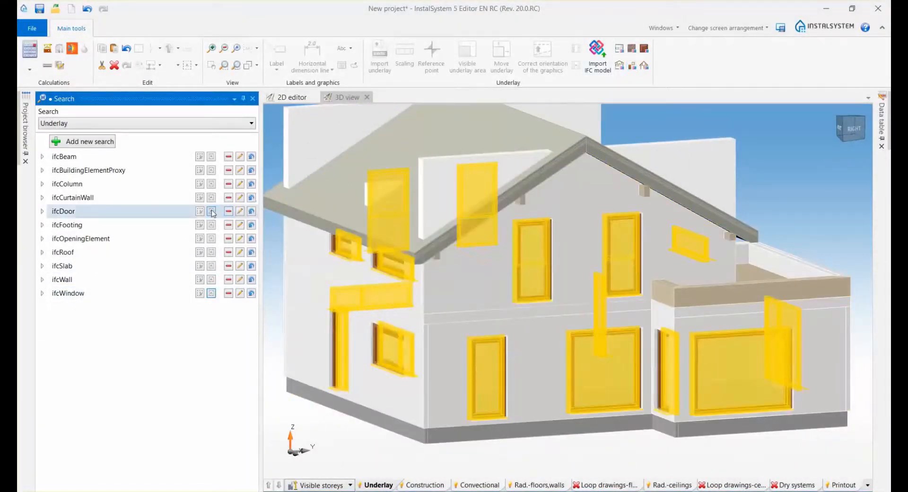
pyautogui.click(632, 70)
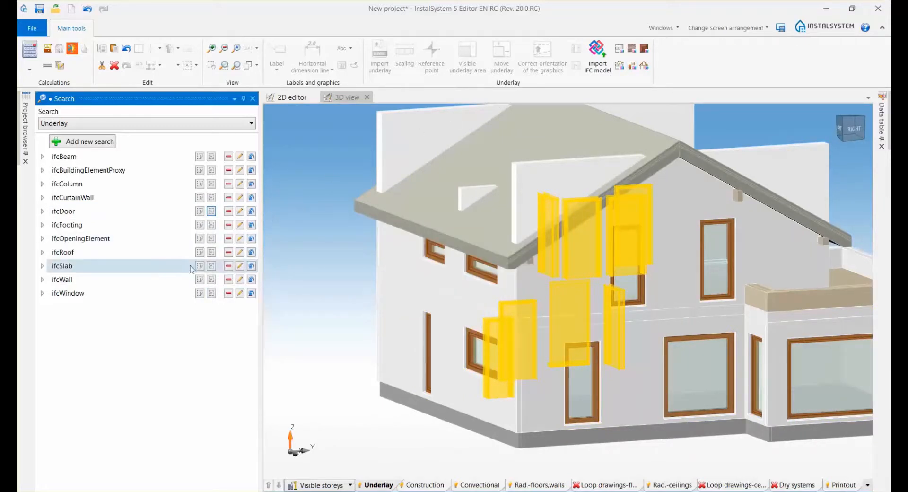
# - Expand the ifcSlab search results, and make Construction the only layer visible when active while keeping it visible when inactive
pyautogui.click(42, 266)
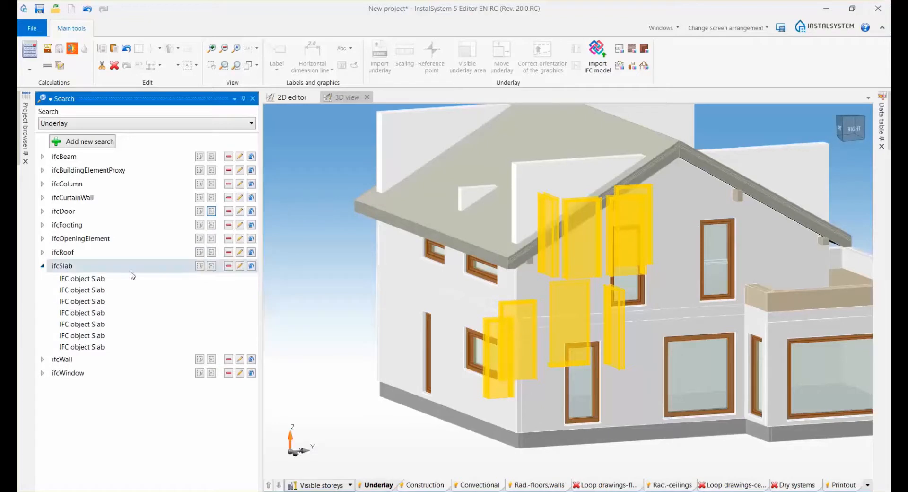
pyautogui.click(364, 279)
pyautogui.scroll(-3, 544, 279)
pyautogui.moveTo(544, 280); pyautogui.dragTo(519, 302, button='middle')
pyautogui.rightClick(428, 487)
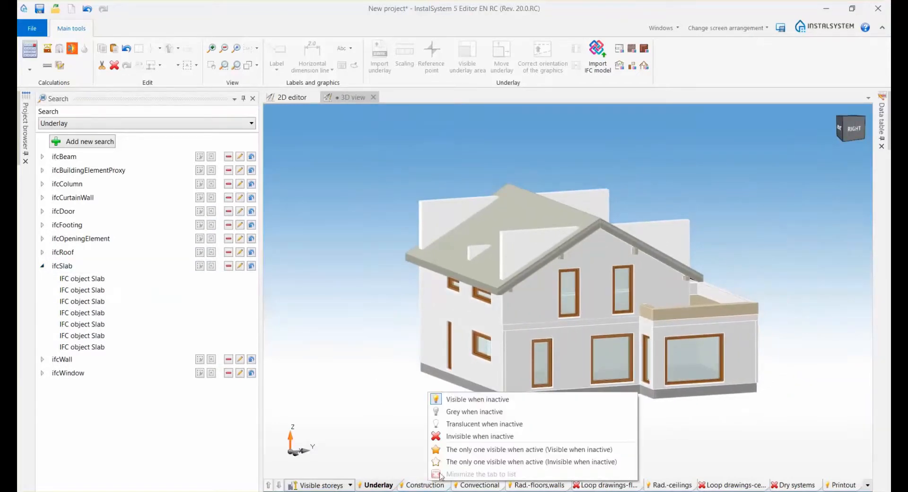
pyautogui.click(456, 449)
pyautogui.click(438, 485)
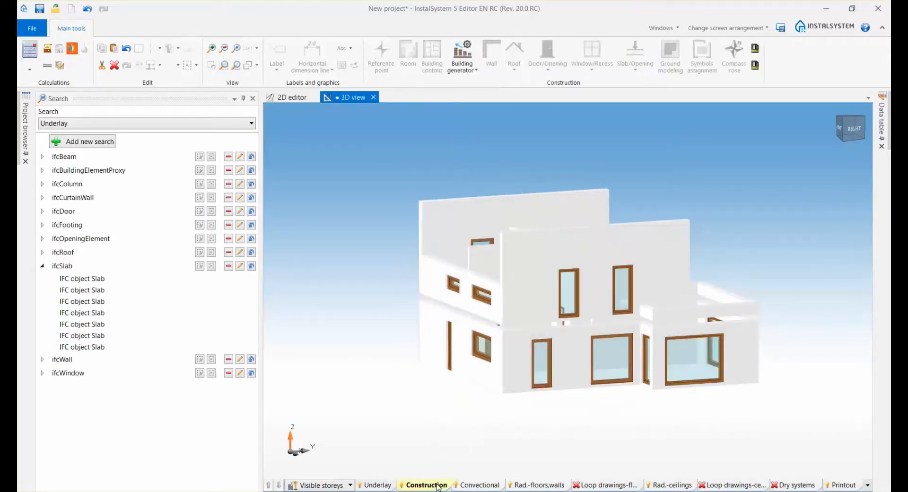
# - Select the first four and the sixth ifcSlab objects, leaving out the roof slabs, and convert them into construction slabs
pyautogui.click(111, 281)
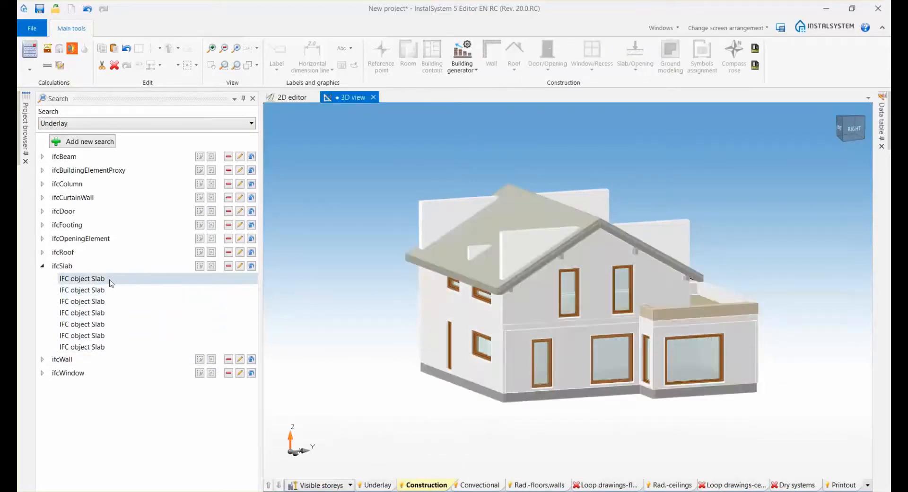
pyautogui.click(111, 281)
pyautogui.moveTo(109, 285); pyautogui.dragTo(104, 326)
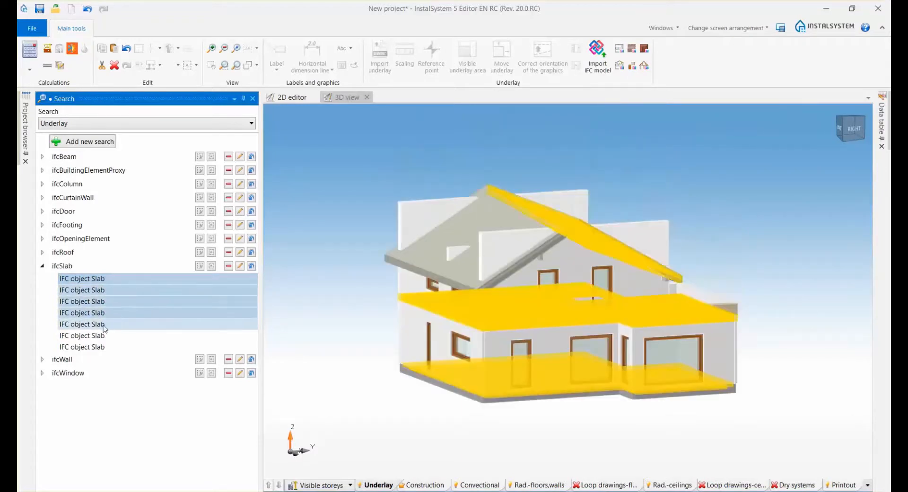
pyautogui.keyDown('ctrl'); pyautogui.click(104, 329); pyautogui.keyUp('ctrl')
pyautogui.keyDown('ctrl'); pyautogui.click(103, 338); pyautogui.keyUp('ctrl')
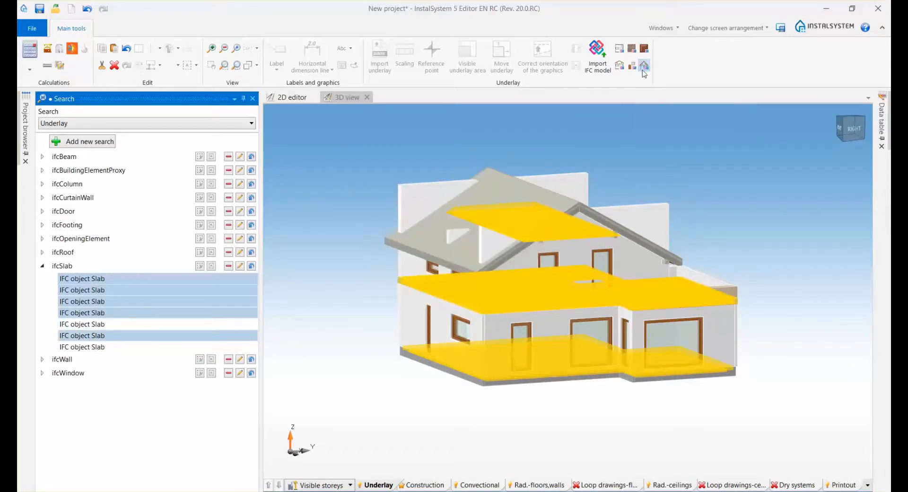
# - Select the fifth and seventh ifcSlab objects, which form the two roof slopes, and convert them into construction roofs
pyautogui.click(99, 325)
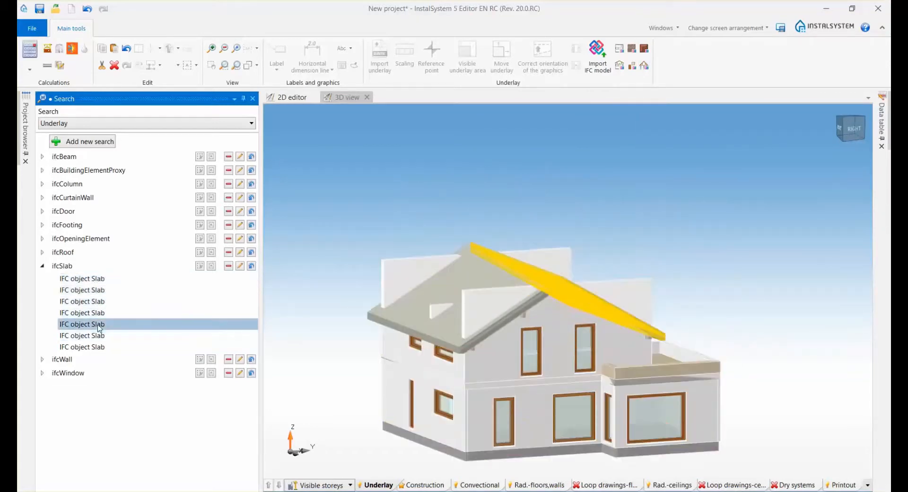
pyautogui.keyDown('ctrl'); pyautogui.click(99, 348); pyautogui.keyUp('ctrl')
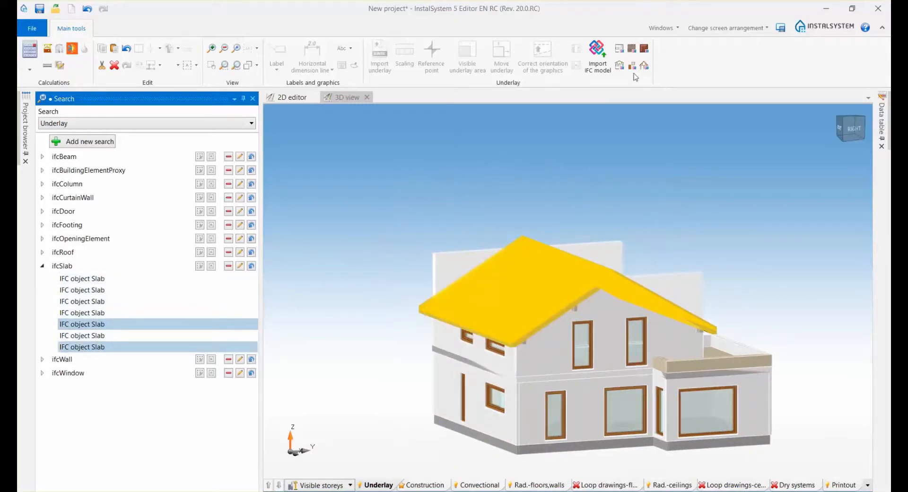
pyautogui.click(645, 49)
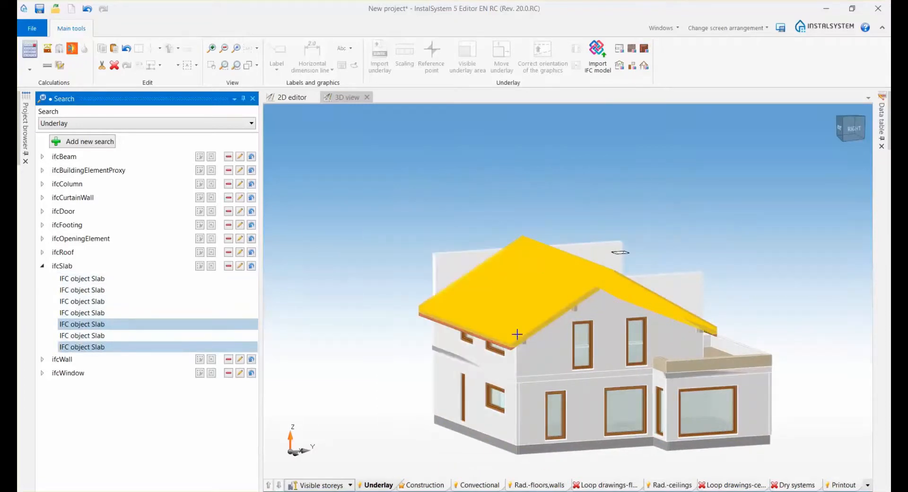
# - Show the Construction layer and process the building so that the upper walls are trimmed to the roof
pyautogui.click(426, 484)
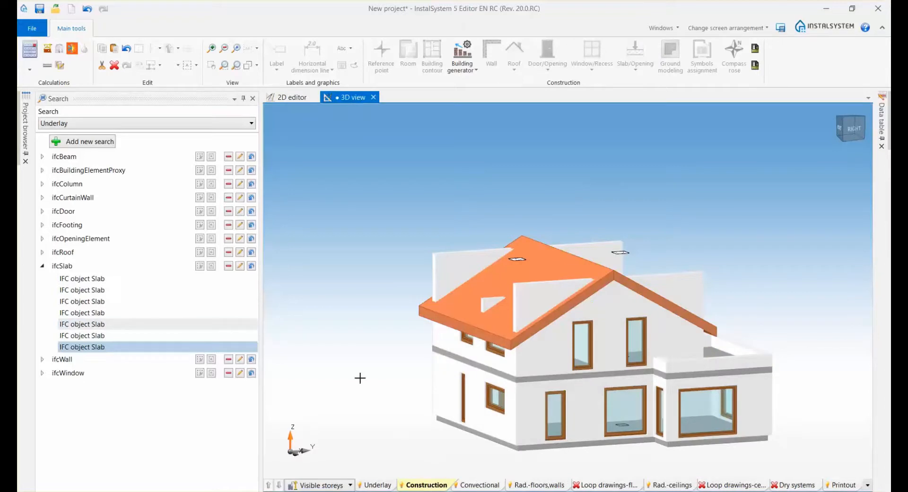
pyautogui.click(47, 50)
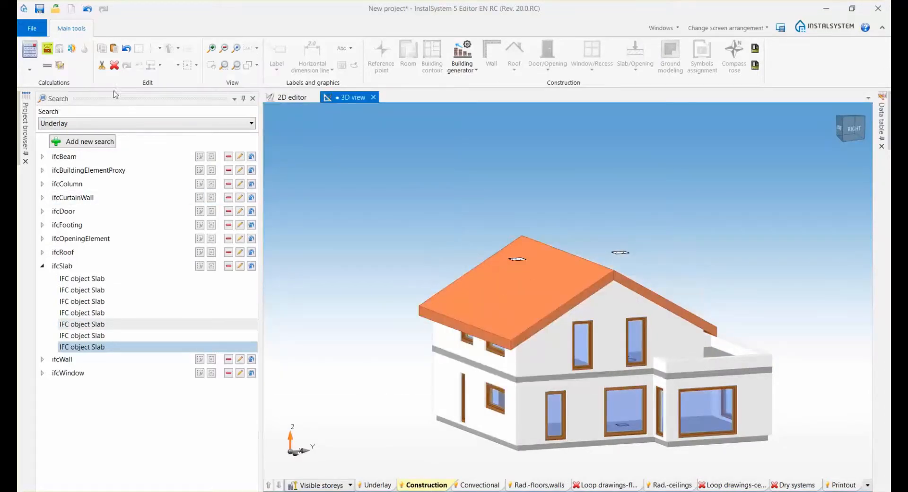
pyautogui.scroll(3, 807, 353)
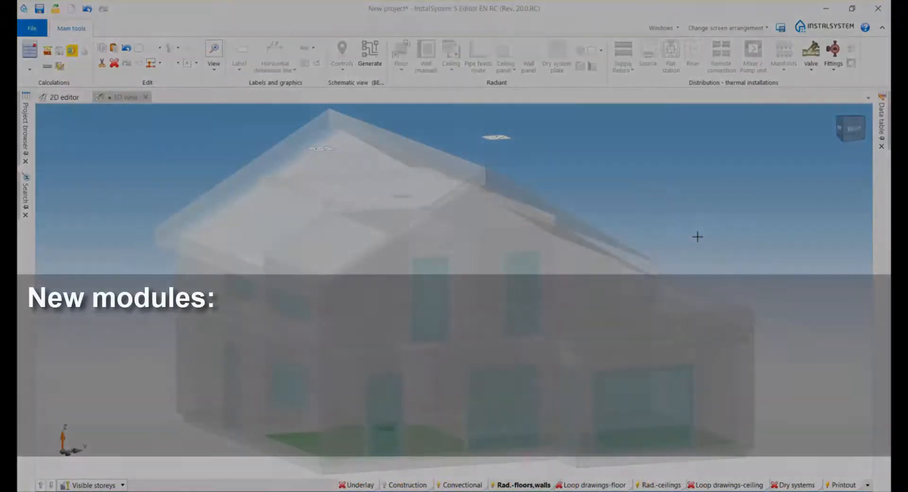
# - Export the installations from the Printout layer as an IFC file, overwriting the existing Test.ifc
pyautogui.click(844, 485)
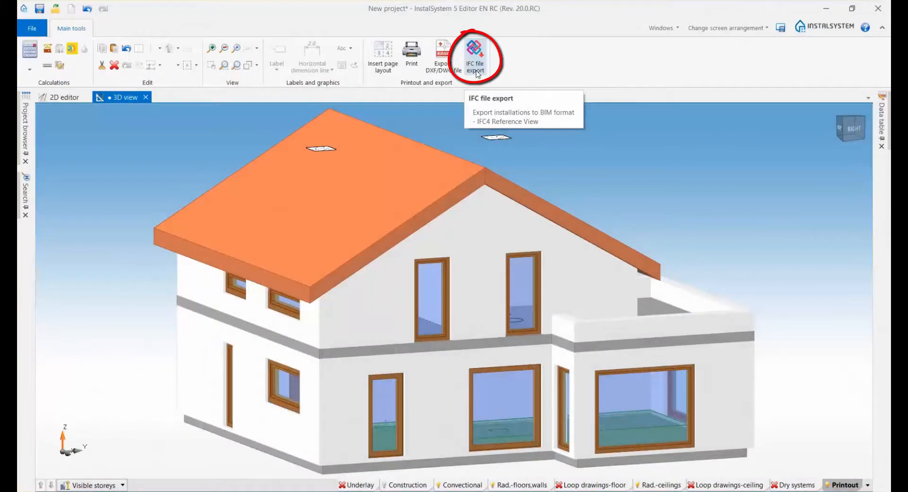
pyautogui.click(477, 70)
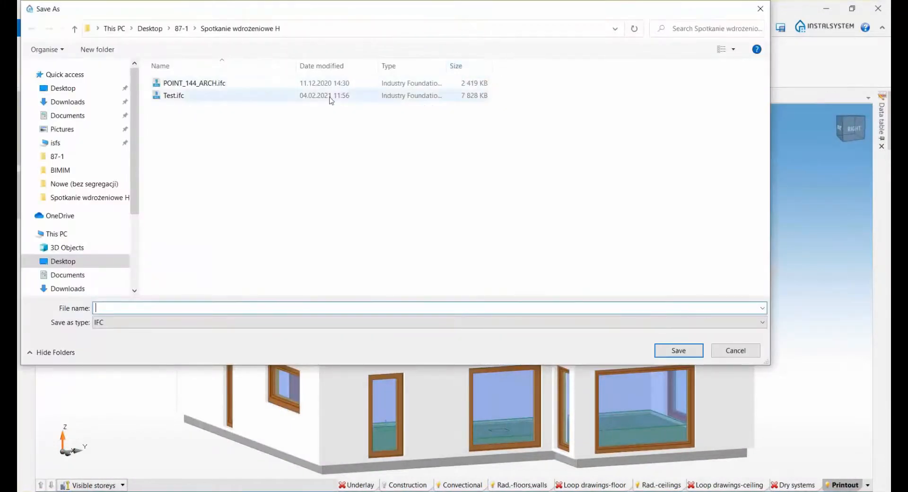
pyautogui.click(174, 97)
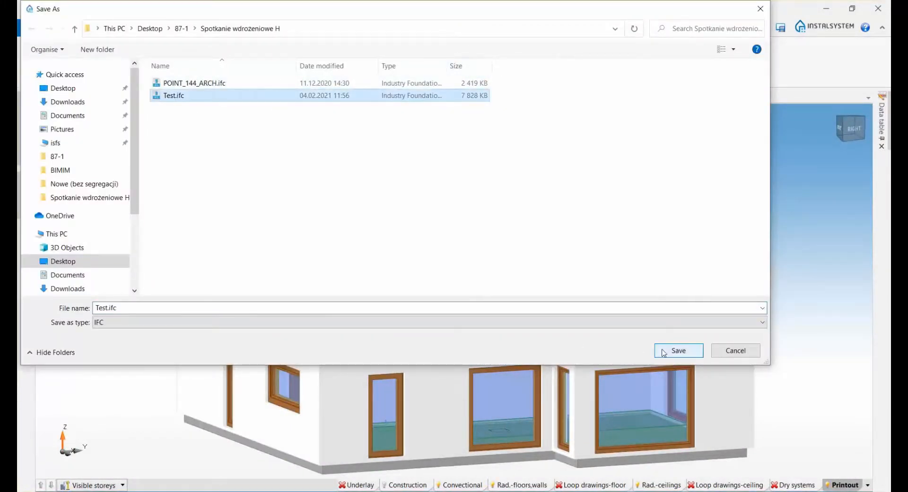
pyautogui.click(662, 352)
pyautogui.click(506, 326)
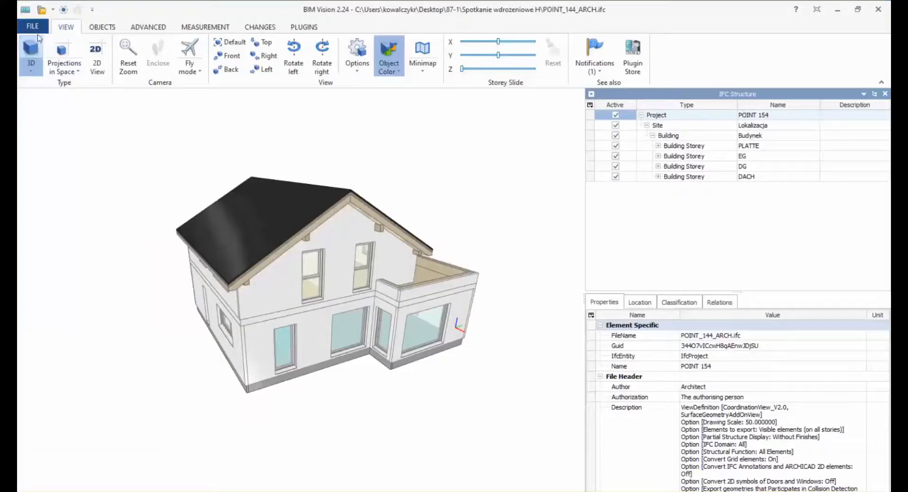
# - In BIM Vision, load Test.ifc alongside the open POINT_144_ARCH.ifc model
pyautogui.click(34, 29)
pyautogui.click(53, 53)
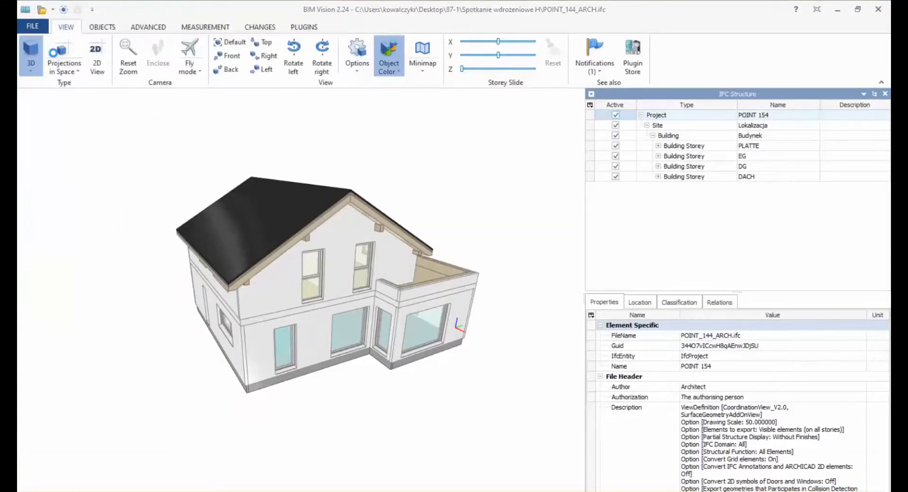
pyautogui.click(408, 204)
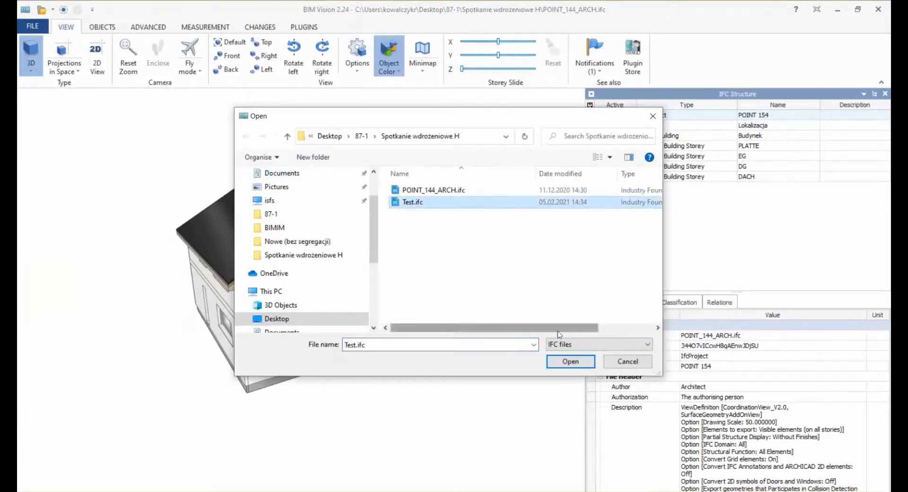
pyautogui.click(569, 361)
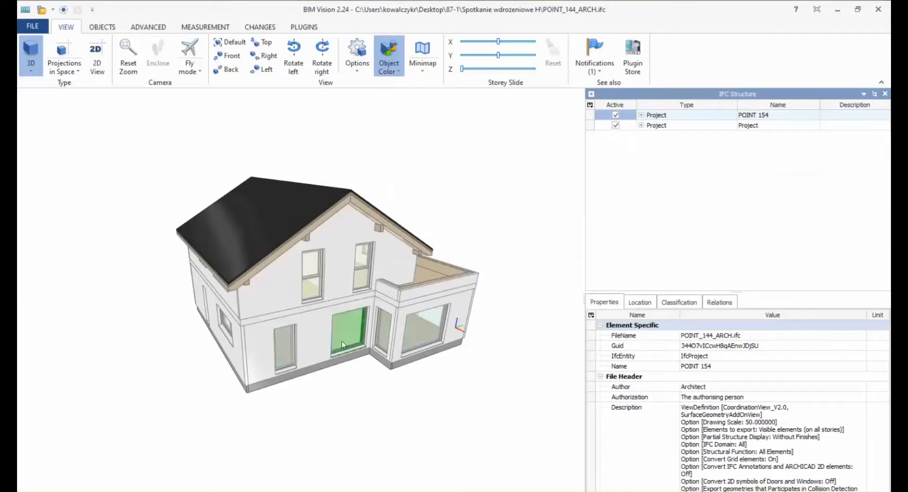
# - Hide the front ground-floor wall SZ1 to expose the building interior
pyautogui.click(321, 341)
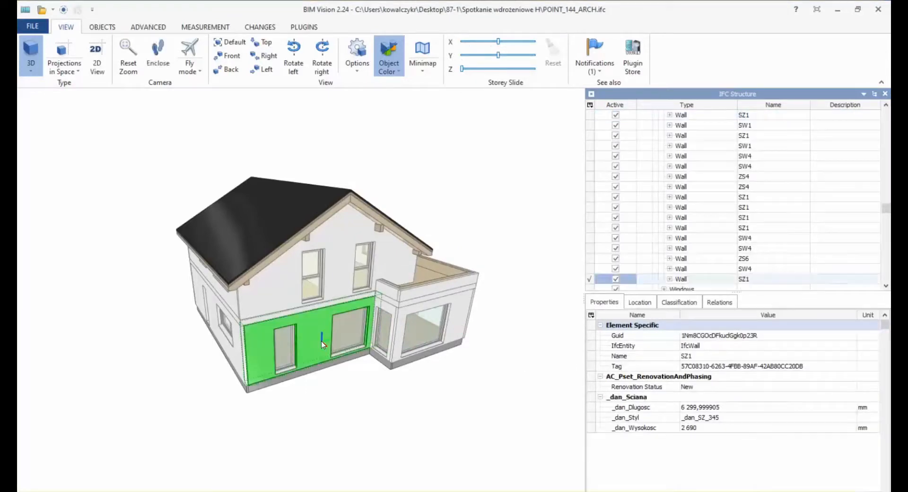
pyautogui.click(615, 279)
pyautogui.click(356, 382)
pyautogui.scroll(2, 356, 382)
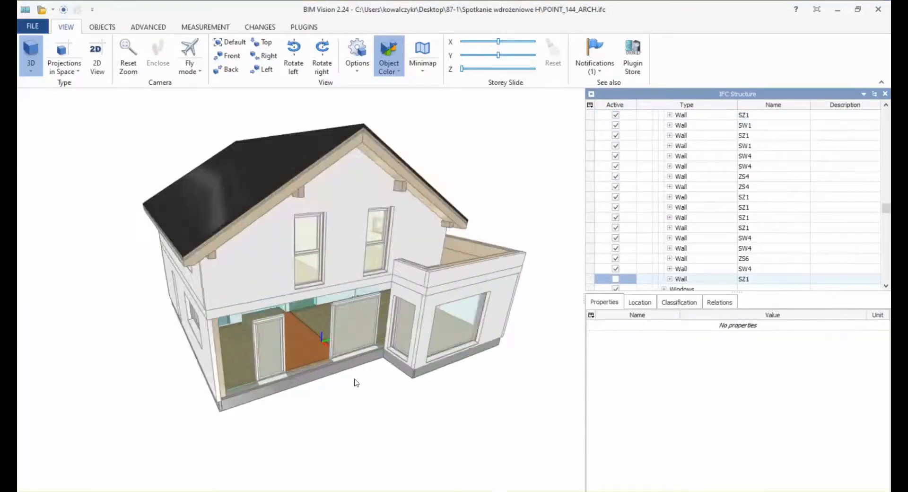
pyautogui.scroll(2, 355, 382)
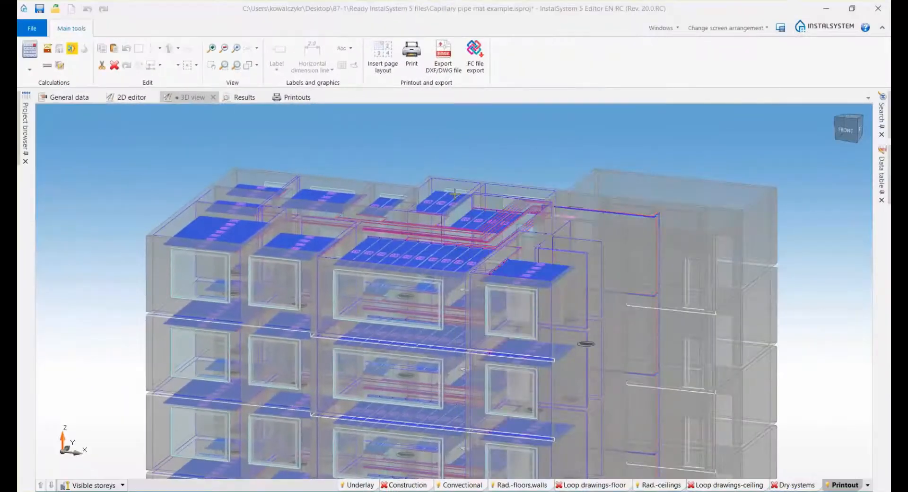
# - Inspect the top-storey capillary mats and pipework in the 3D view, and switch to BIM Vision to examine the Example1.ifc installation model
pyautogui.scroll(5, 454, 194)
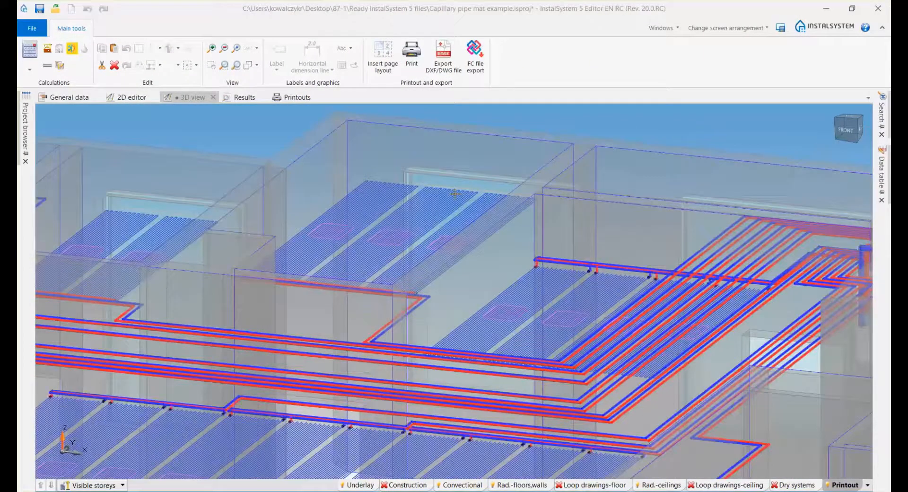
pyautogui.scroll(-5, 454, 194)
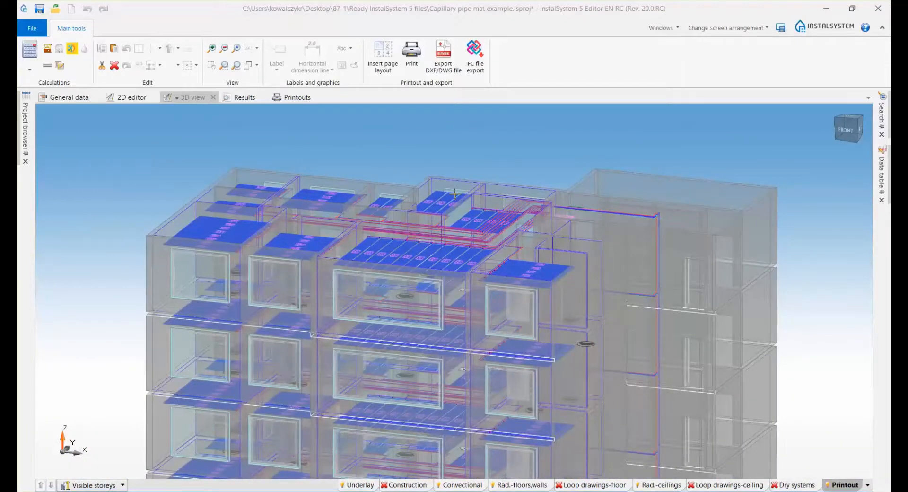
pyautogui.moveTo(454, 194); pyautogui.dragTo(455, 174, button='middle')
pyautogui.scroll(-5, 455, 194)
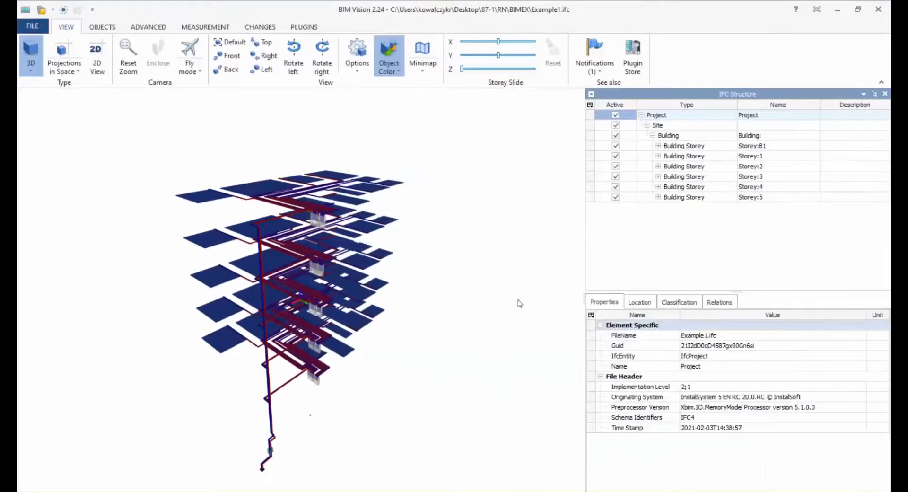
pyautogui.moveTo(520, 303); pyautogui.dragTo(485, 293)
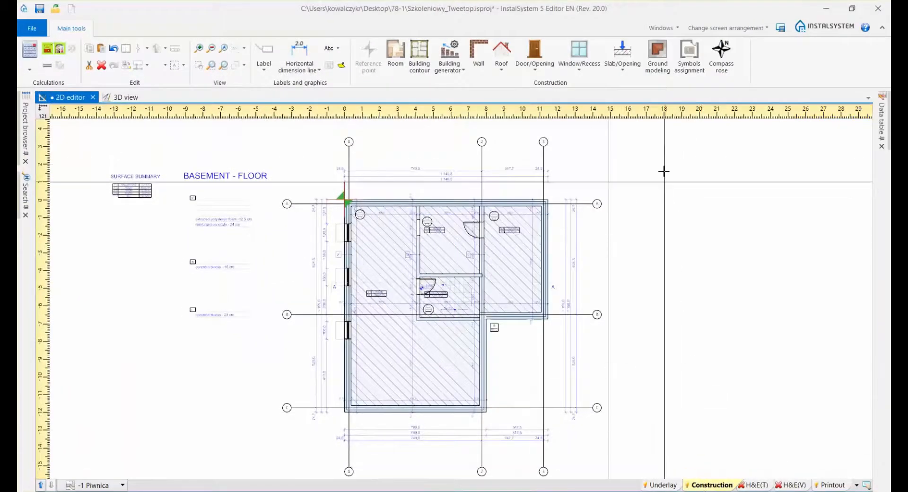
# - Model the ground around the basement by tracing the six outer corners of the building contour on the -1 Piwnica storey
pyautogui.click(658, 71)
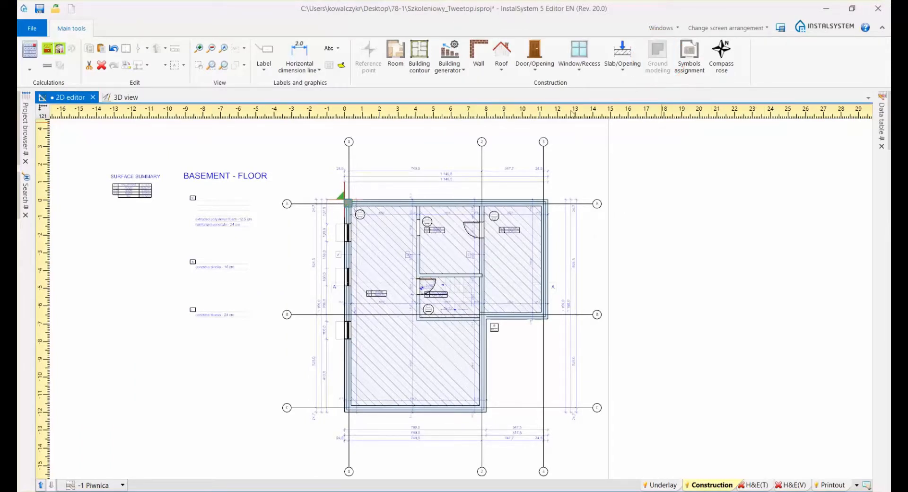
pyautogui.click(344, 199)
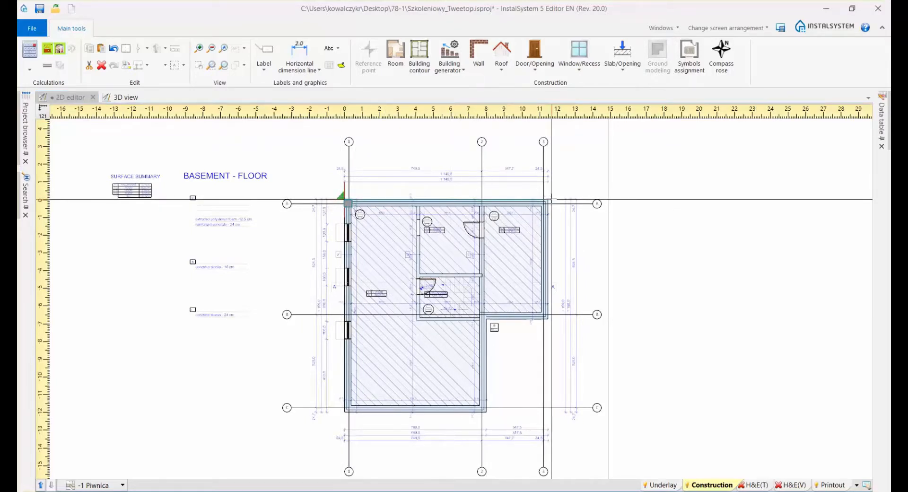
pyautogui.click(547, 199)
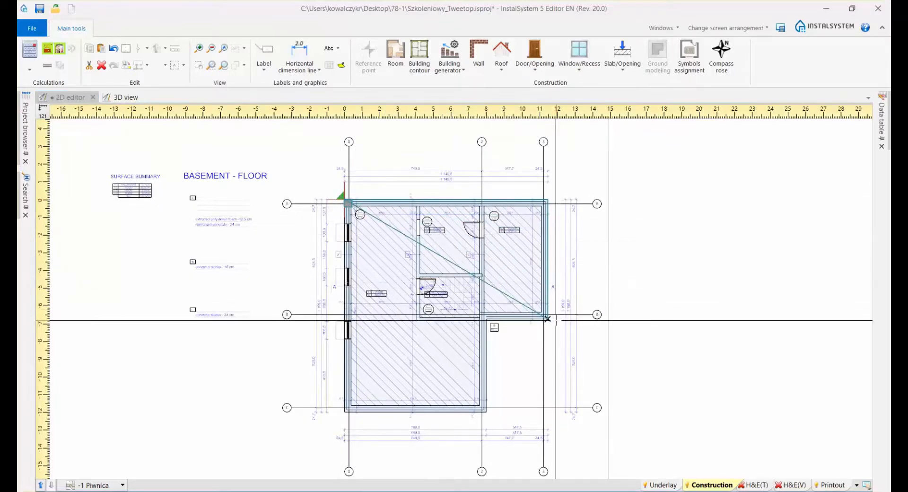
pyautogui.click(547, 318)
pyautogui.click(485, 318)
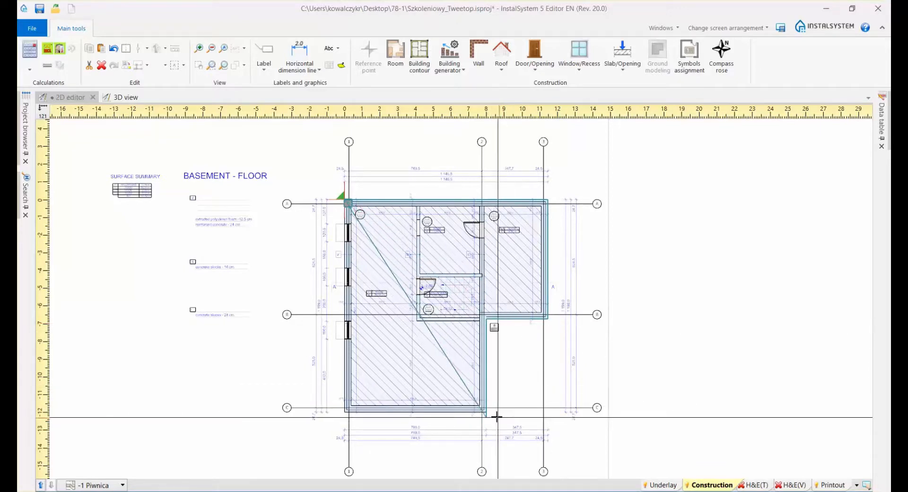
pyautogui.click(486, 412)
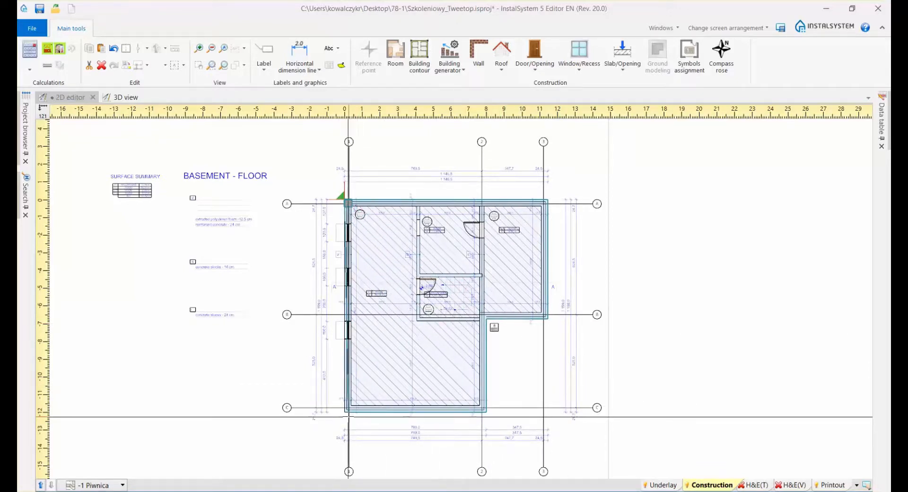
pyautogui.click(344, 412)
pyautogui.click(348, 203)
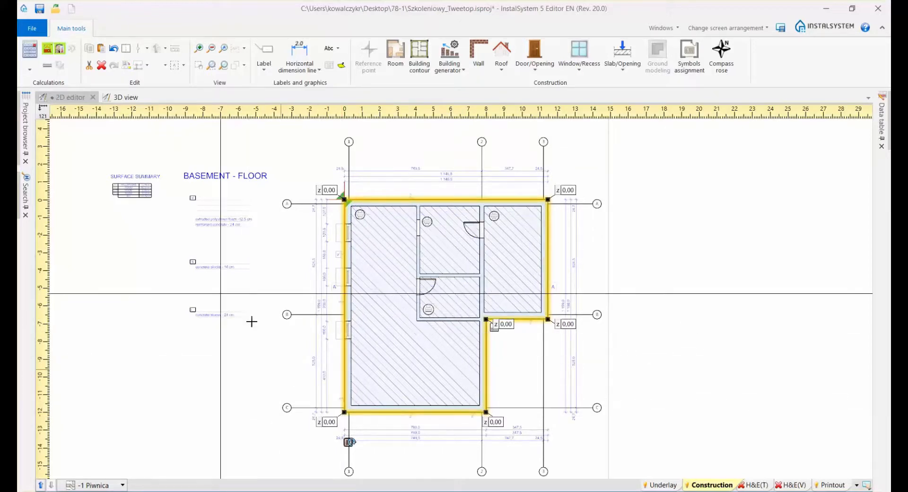
# - Show the Construction layer in the 3D view and examine the ground block around the house
pyautogui.click(123, 99)
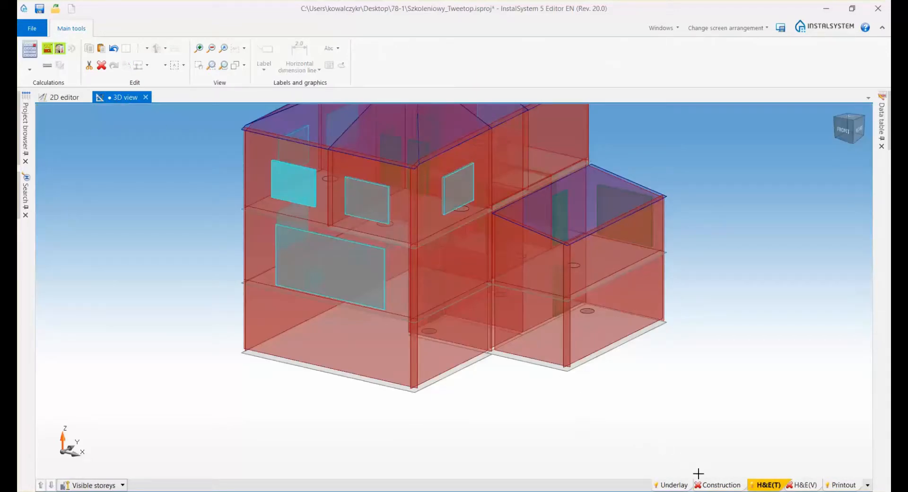
pyautogui.click(706, 485)
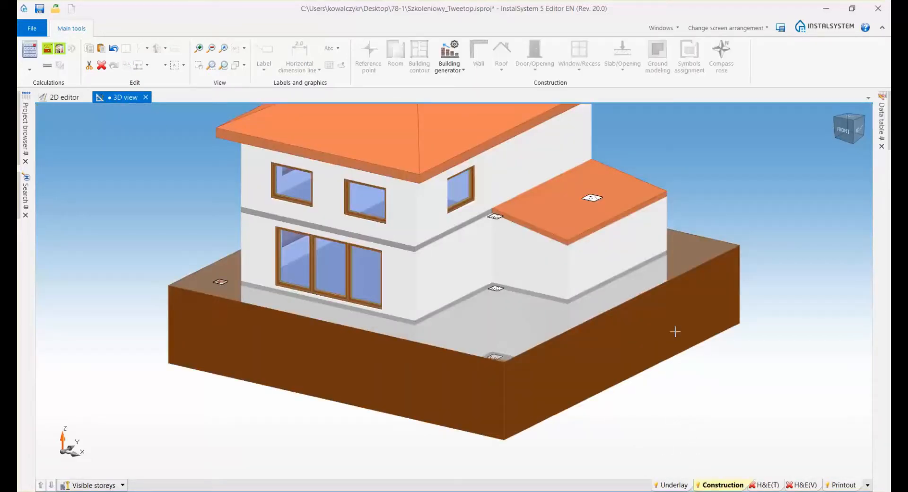
pyautogui.moveTo(680, 292); pyautogui.dragTo(680, 359, button='middle')
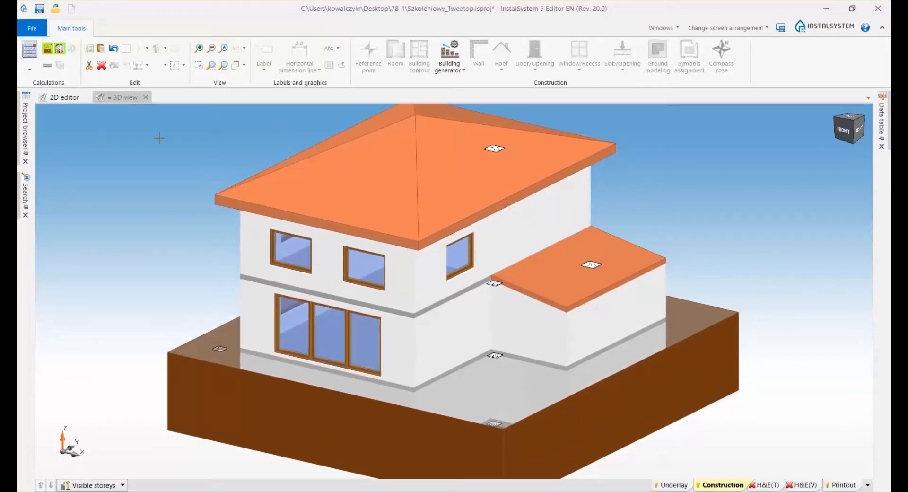
# - In the 2D editor, set the ground level to -1,00 at the four lower corners of the basement contour
pyautogui.click(66, 99)
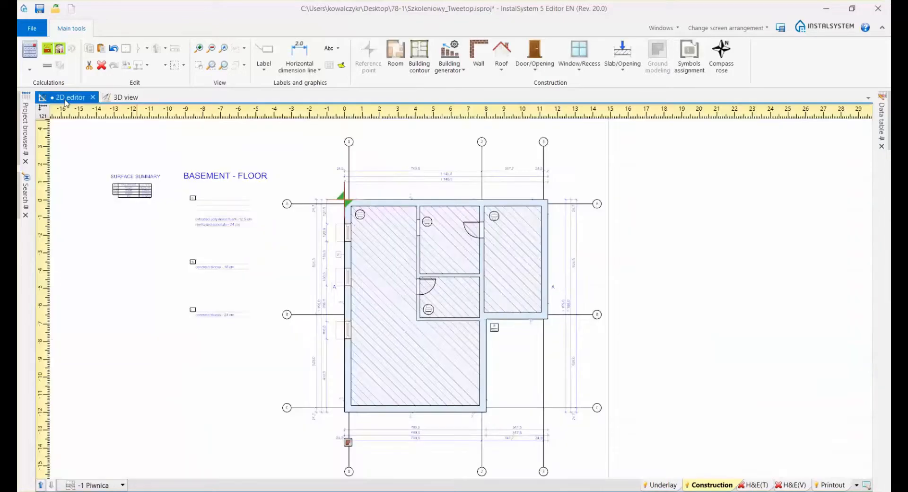
pyautogui.click(348, 442)
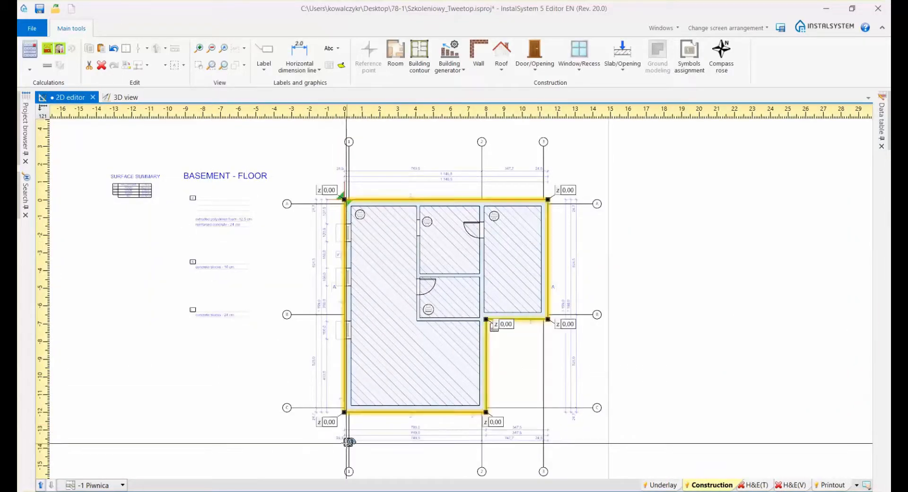
pyautogui.click(329, 422)
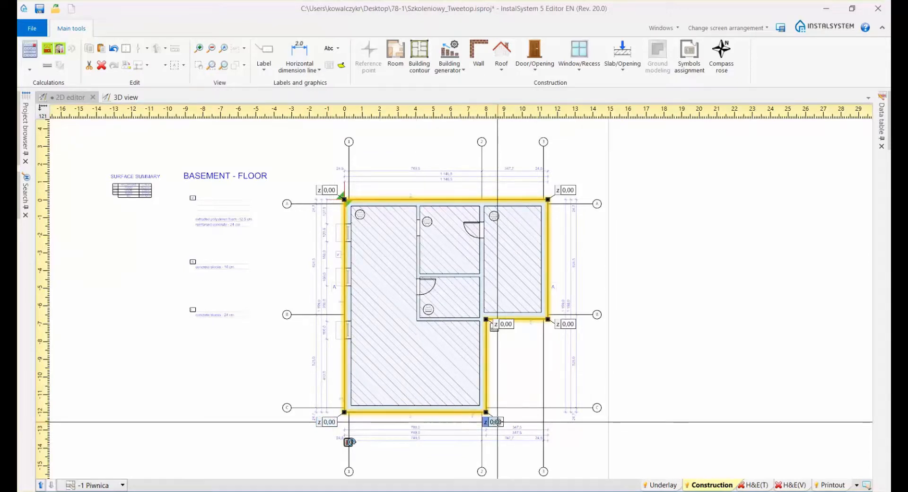
pyautogui.click(496, 324)
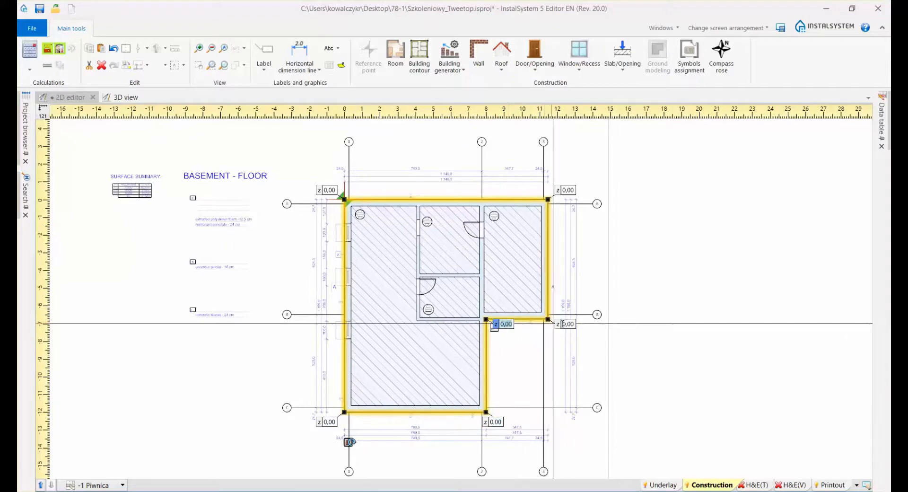
pyautogui.click(564, 324)
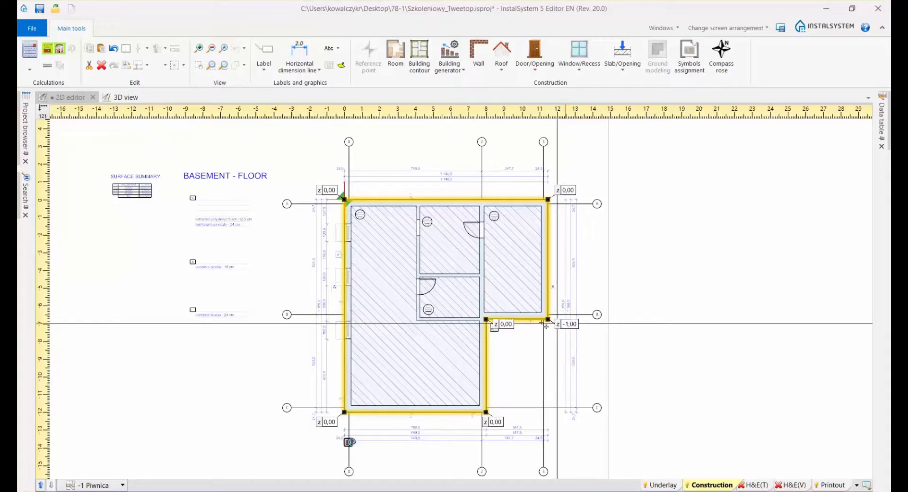
pyautogui.click(507, 324)
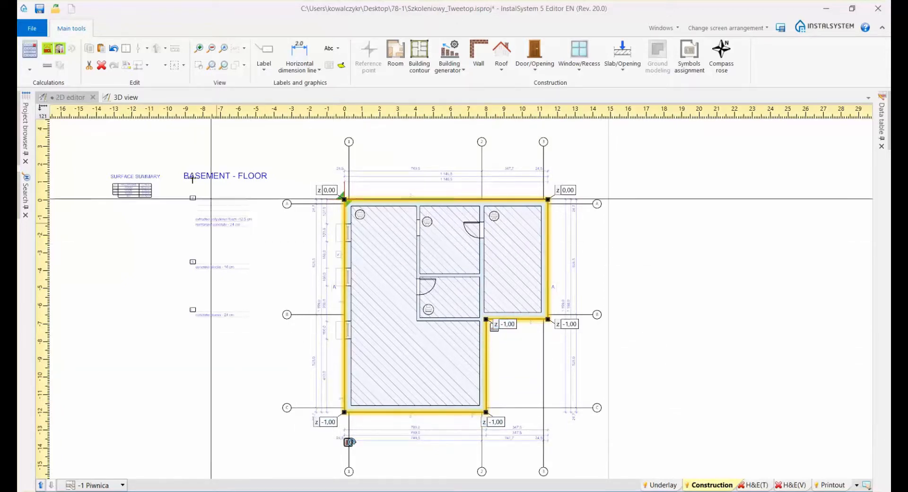
# - Examine the sloping ground against the building in the 3D view, including from the Left view direction
pyautogui.click(120, 98)
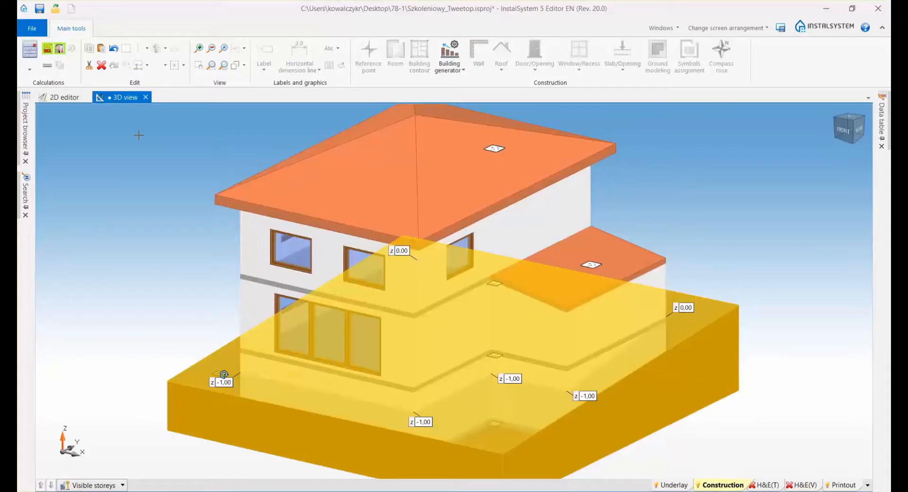
pyautogui.click(192, 240)
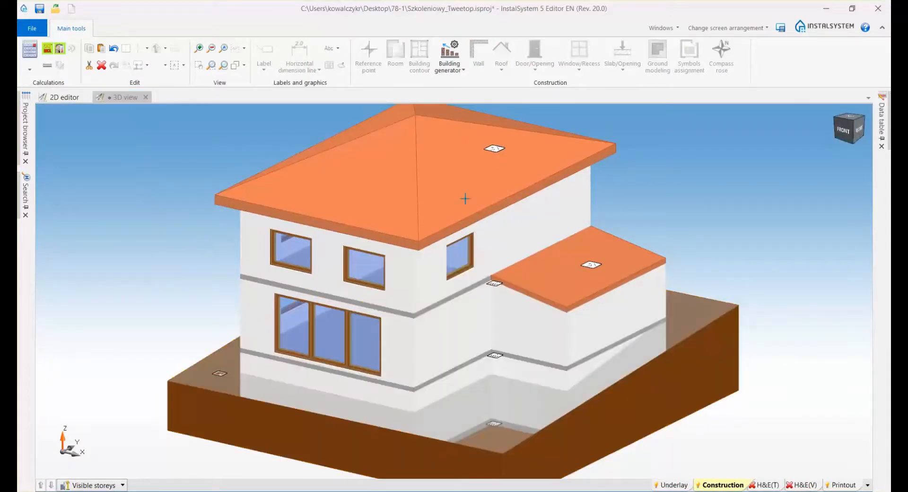
pyautogui.click(836, 117)
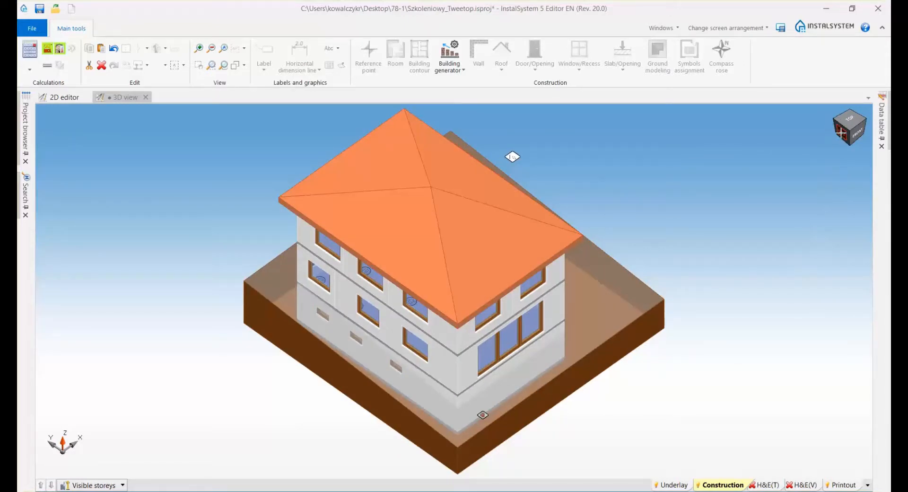
pyautogui.click(841, 133)
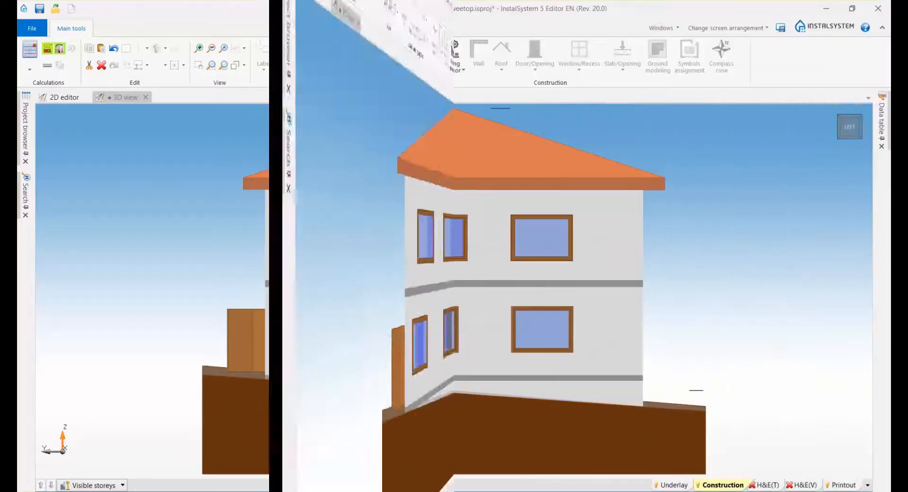
# - Process the building with the sloped ground and display the H&E(T) layer in the 3D view
pyautogui.click(29, 50)
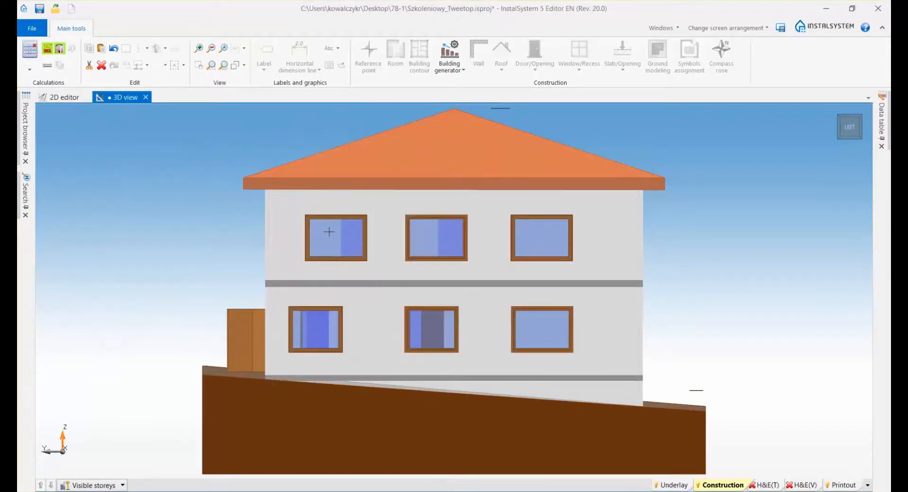
pyautogui.click(764, 484)
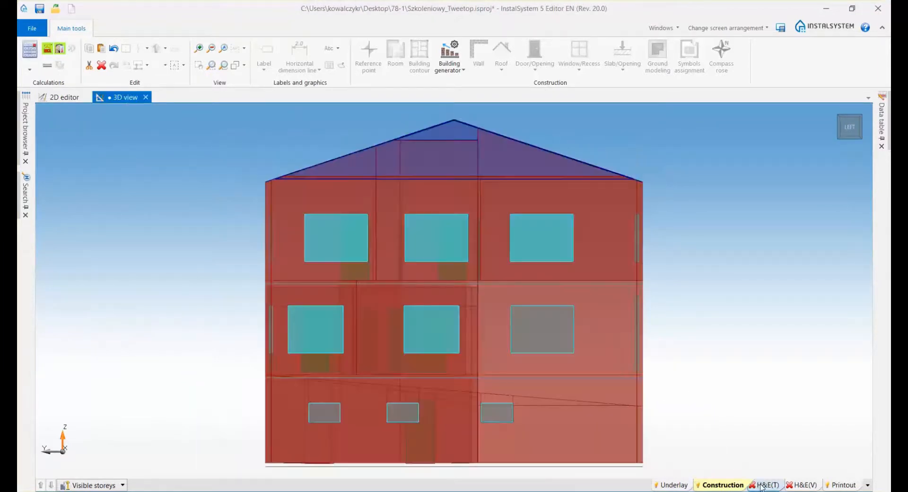
pyautogui.moveTo(724, 423); pyautogui.dragTo(680, 432, button='middle')
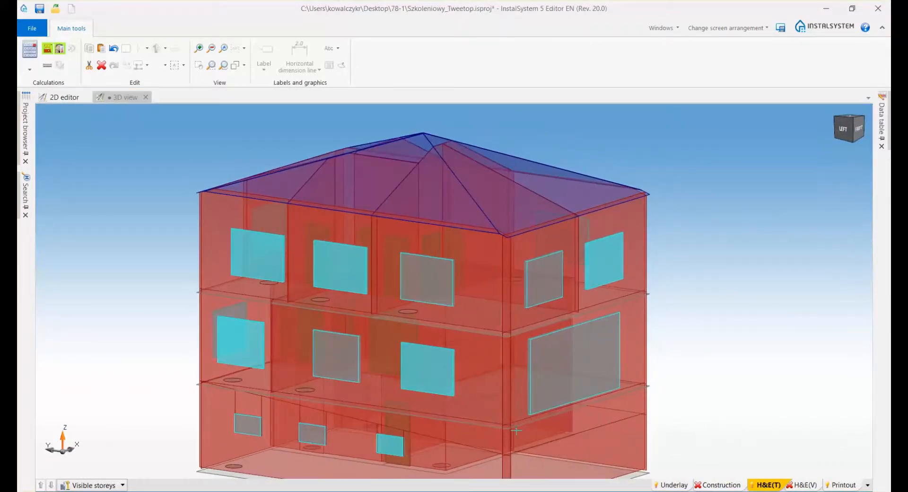
# - Use the H&E searches to single out the walls near the ground and the external walls
pyautogui.click(29, 211)
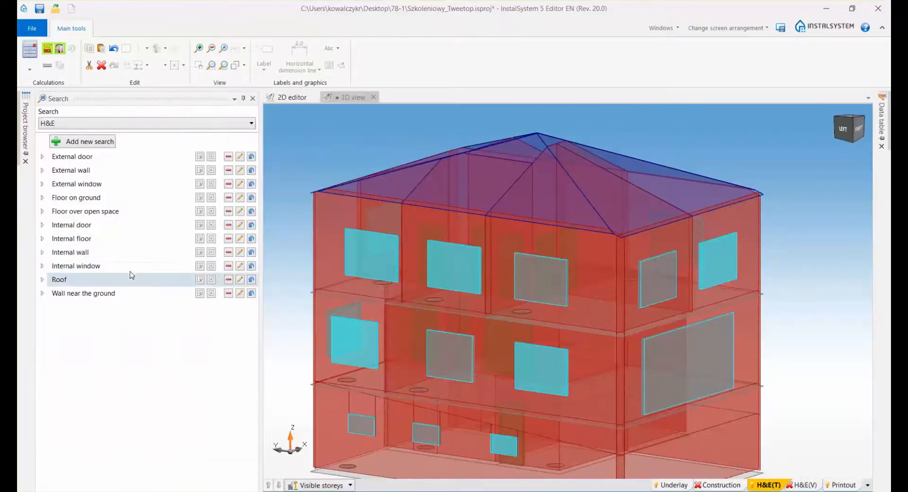
pyautogui.click(212, 293)
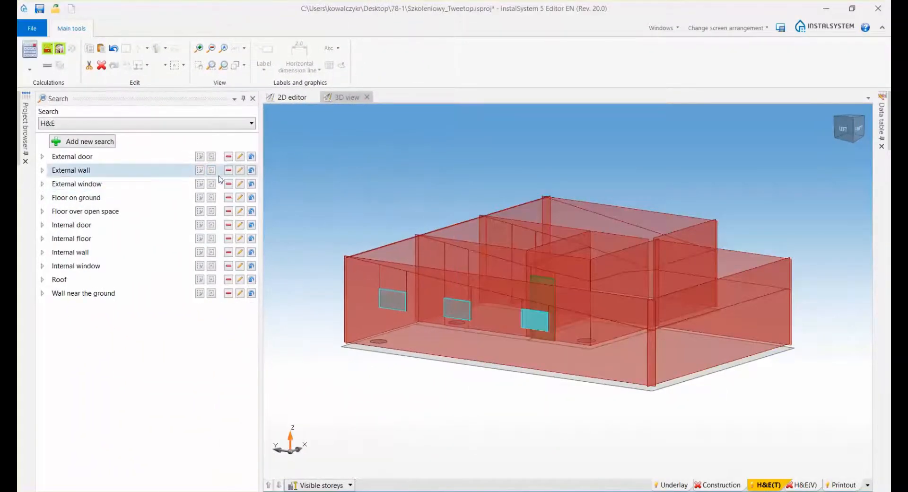
pyautogui.click(211, 170)
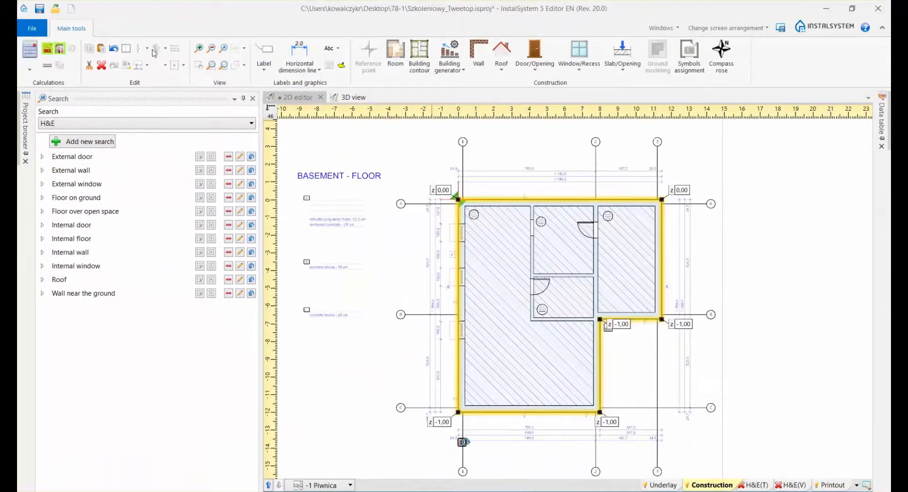
# - Insert a dividing point on the western ground edge just below the upper-left corner and set its level to -0,8
pyautogui.click(147, 48)
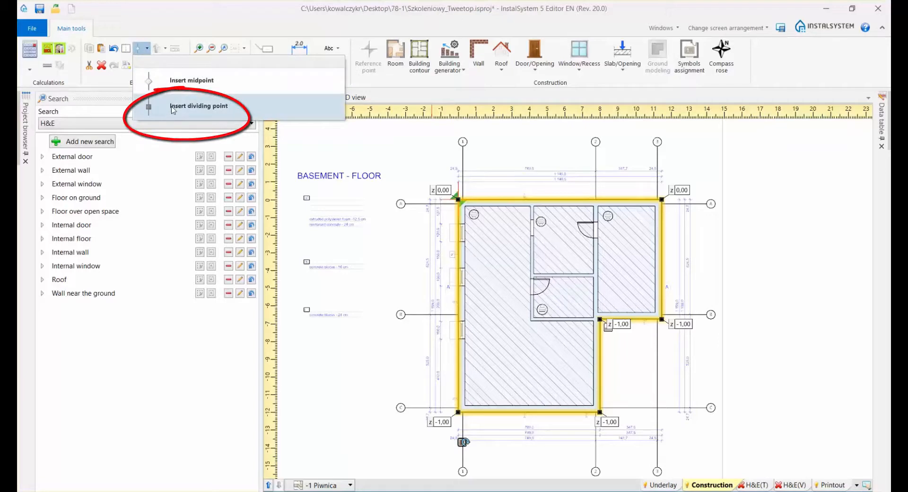
pyautogui.click(189, 106)
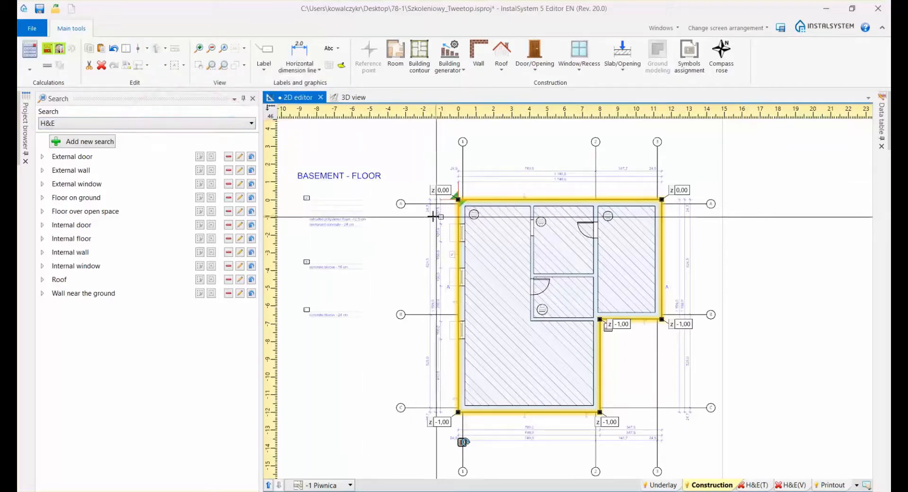
pyautogui.click(450, 215)
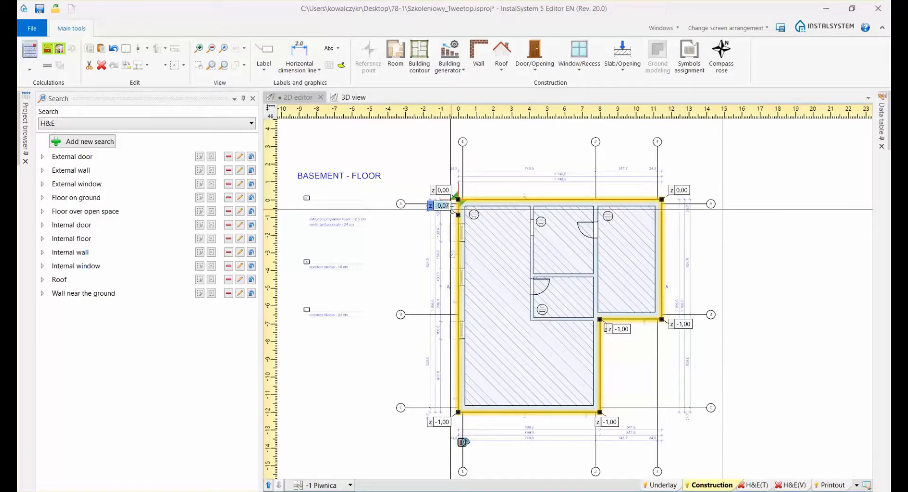
pyautogui.write('-0,8')
# - Show the Construction layer in the 3D view and examine how the ground slopes along the basement windows
pyautogui.click(348, 98)
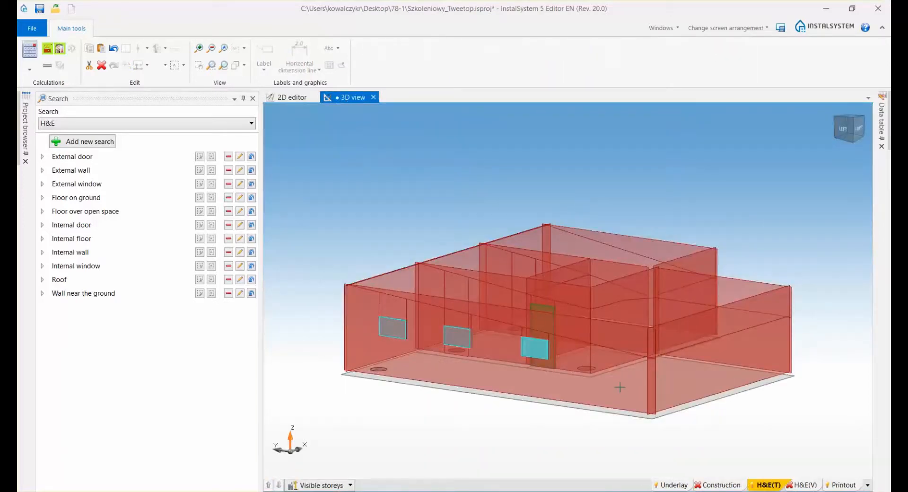
pyautogui.click(705, 484)
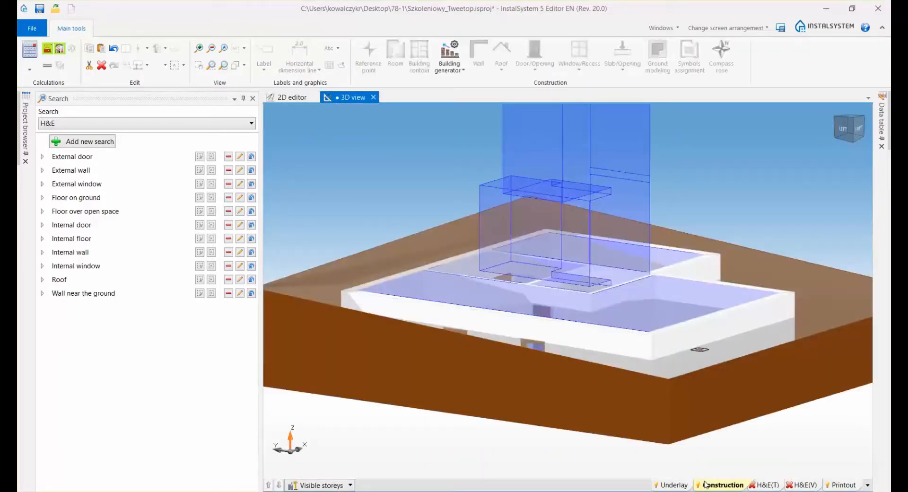
pyautogui.moveTo(621, 402)
pyautogui.mouseDown(button='middle')
pyautogui.moveTo(614, 387)
pyautogui.moveTo(605, 399)
pyautogui.mouseUp(button='middle')
pyautogui.scroll(3, 604, 399)
pyautogui.scroll(-3, 623, 405)
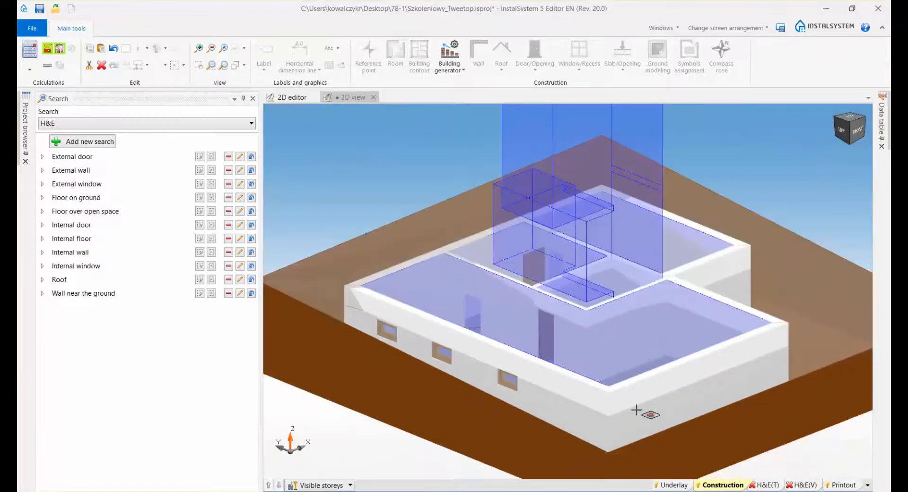
# - Set the level of the ground's dividing point on the western edge, near the basement windows, to -1,8
pyautogui.click(651, 415)
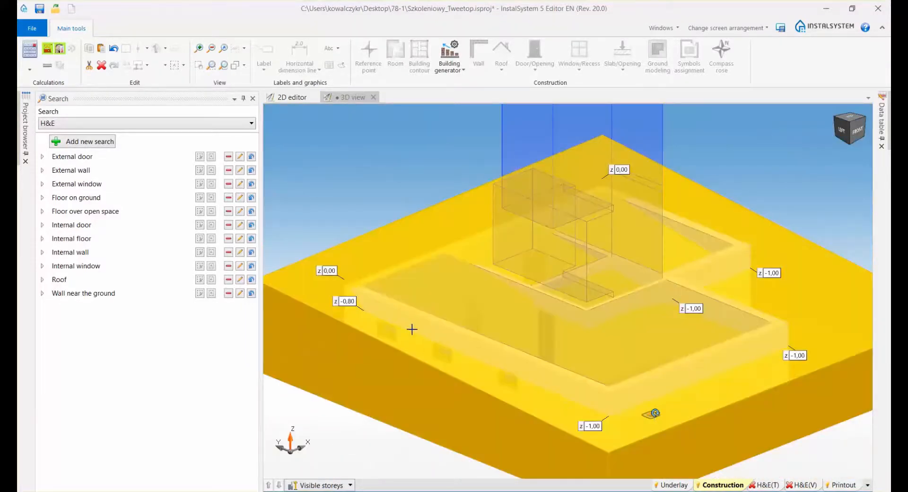
pyautogui.click(348, 301)
pyautogui.press('BackSpace')
pyautogui.write('-1,8')
pyautogui.press('Return')
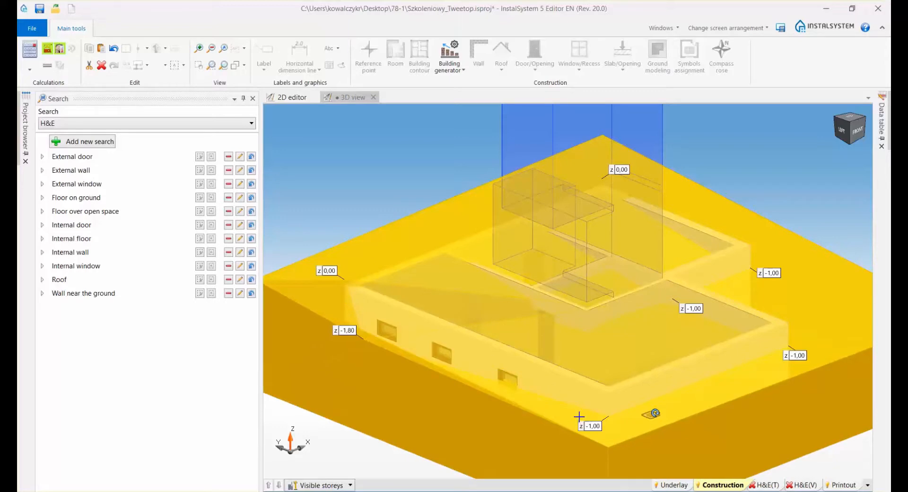
# - Set the levels of the two ground corners along the building's front edge to -1,8 together and deselect the ground
pyautogui.click(595, 426)
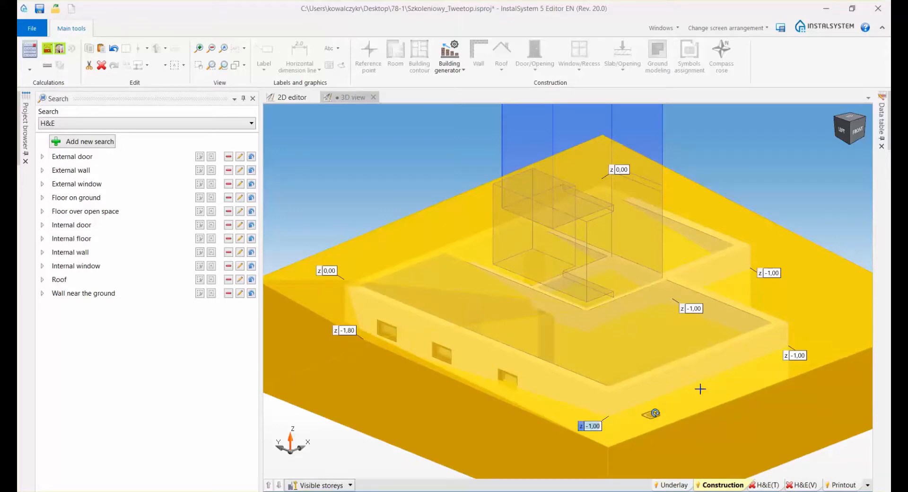
pyautogui.doubleClick(798, 355)
pyautogui.write('-1,8')
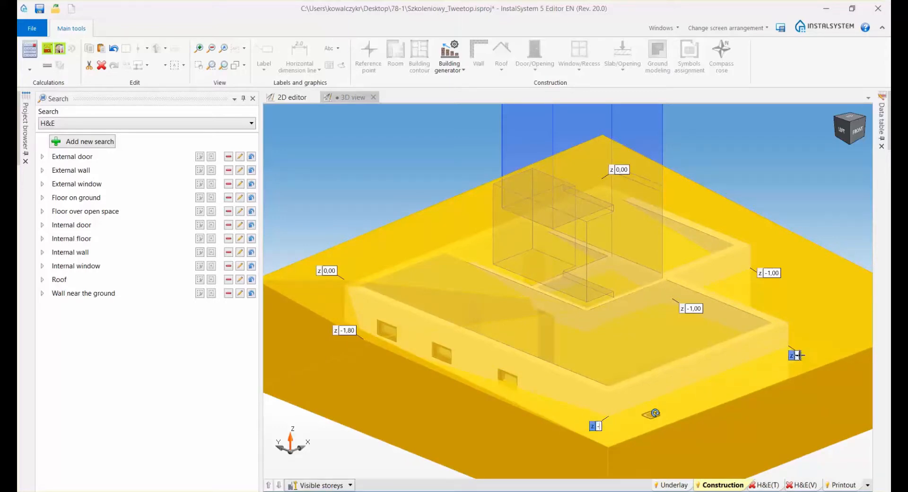
pyautogui.press('Return')
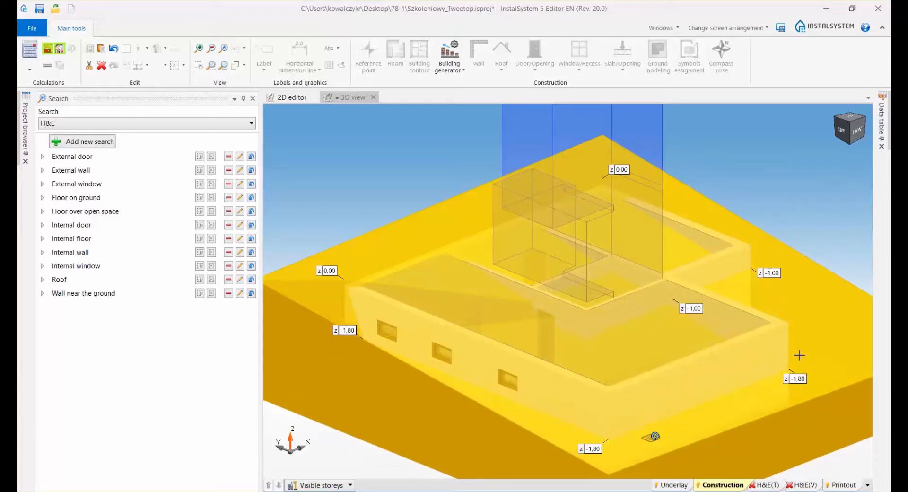
pyautogui.click(776, 203)
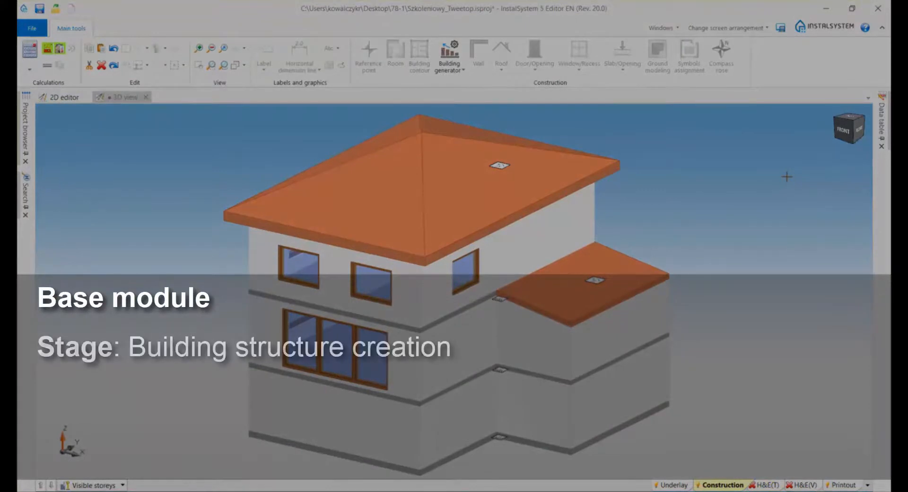
# - Switch to the My screen_2 arrangement and set Building units to Common to entire building in the room data
pyautogui.click(754, 31)
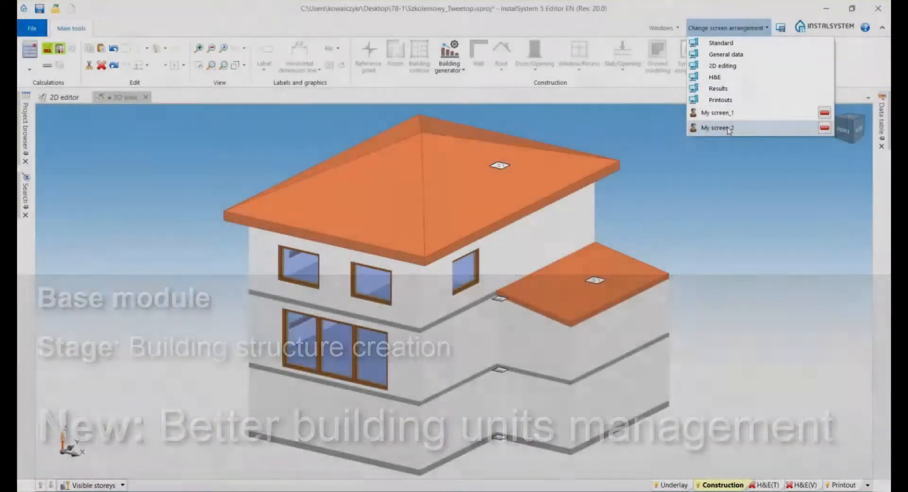
pyautogui.click(729, 129)
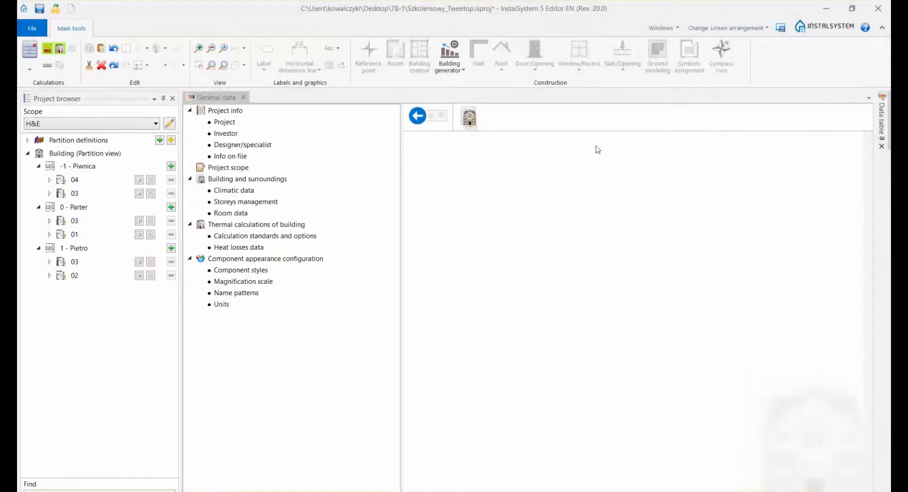
pyautogui.click(238, 214)
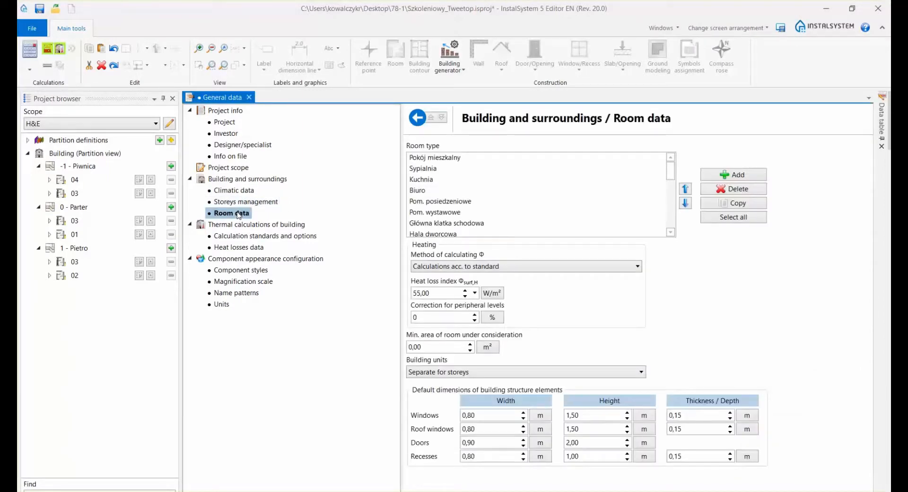
pyautogui.click(420, 371)
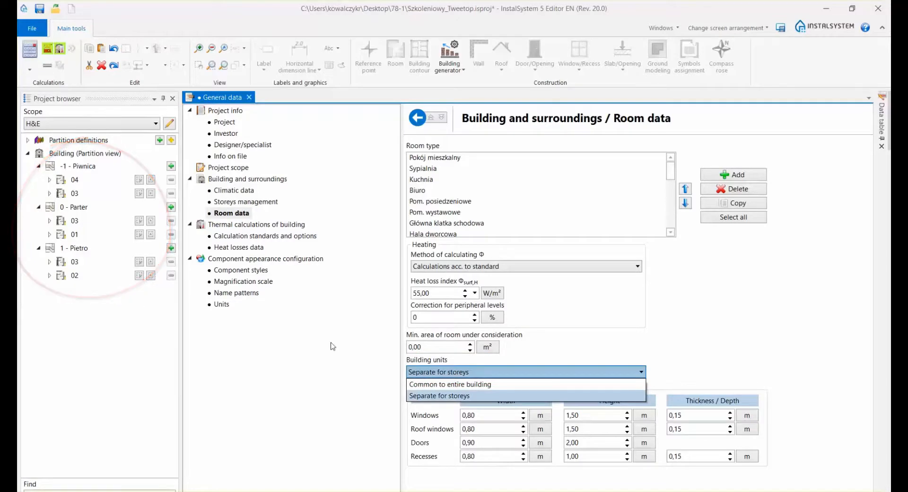
pyautogui.click(425, 384)
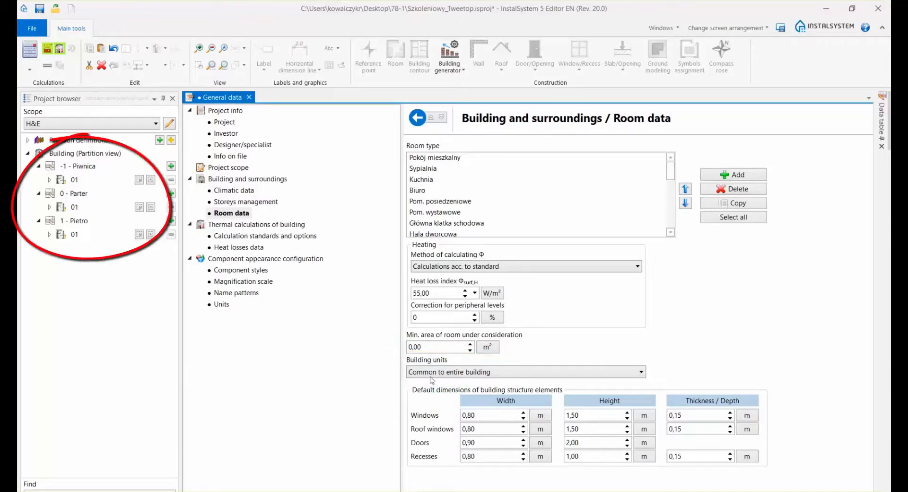
# - Return to the My screen_1 arrangement and create a building unit from the staircase room on the 0 Parter plan
pyautogui.click(725, 28)
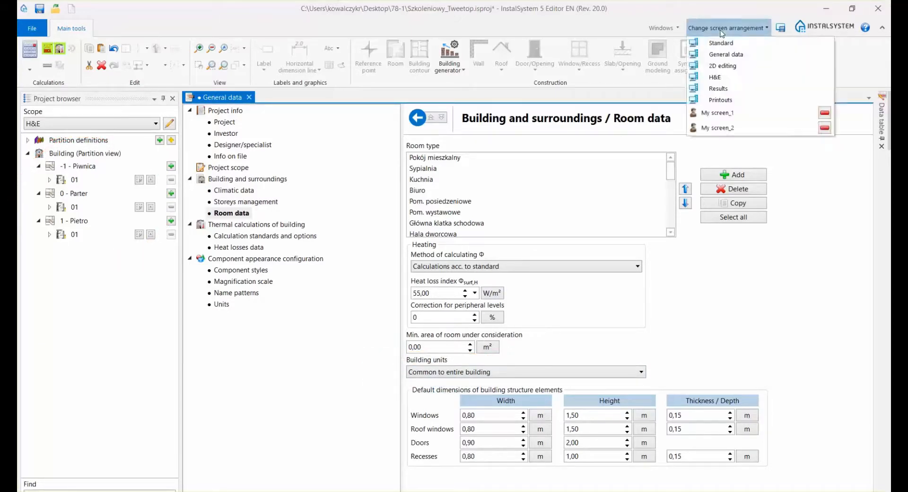
pyautogui.click(725, 113)
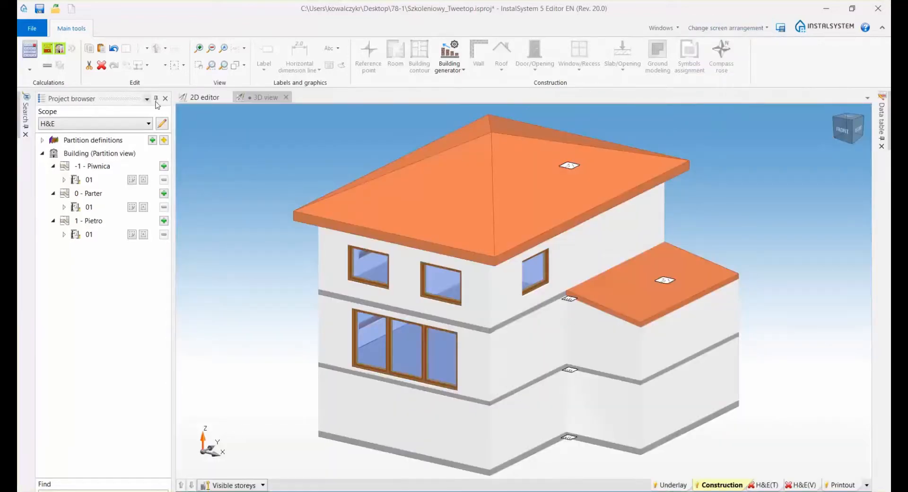
pyautogui.click(196, 99)
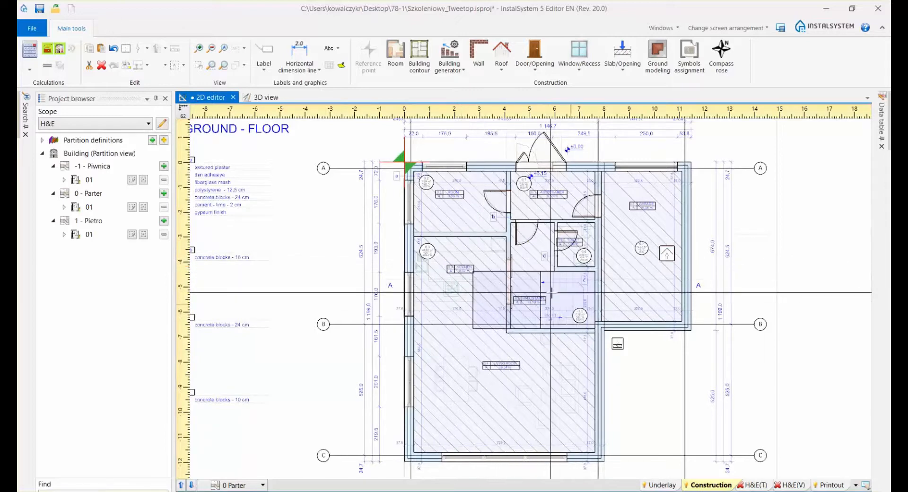
pyautogui.click(574, 311)
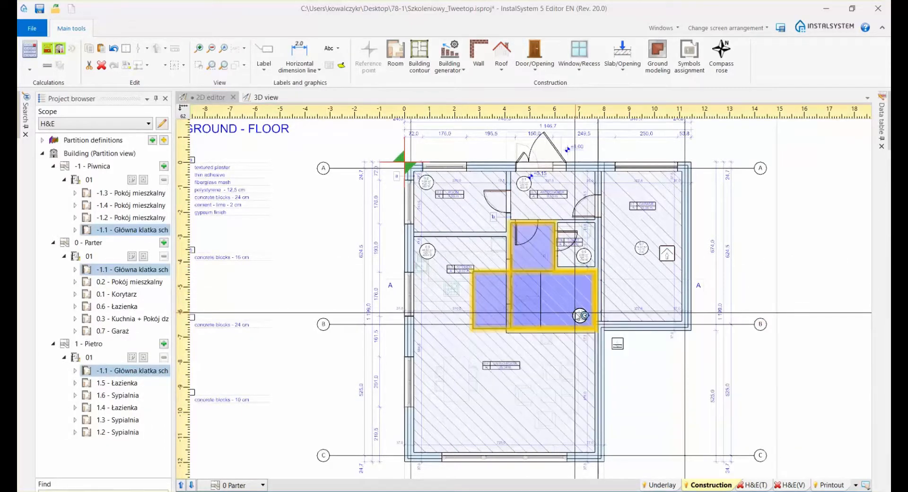
pyautogui.rightClick(580, 316)
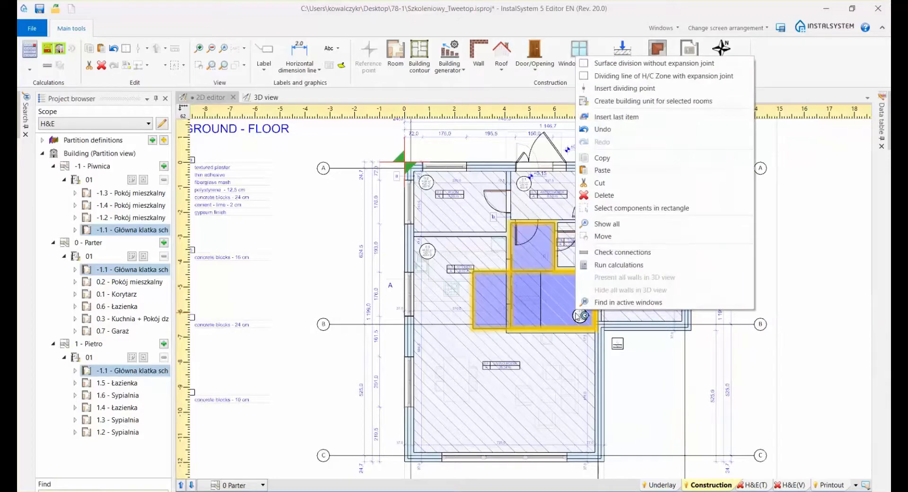
pyautogui.click(609, 101)
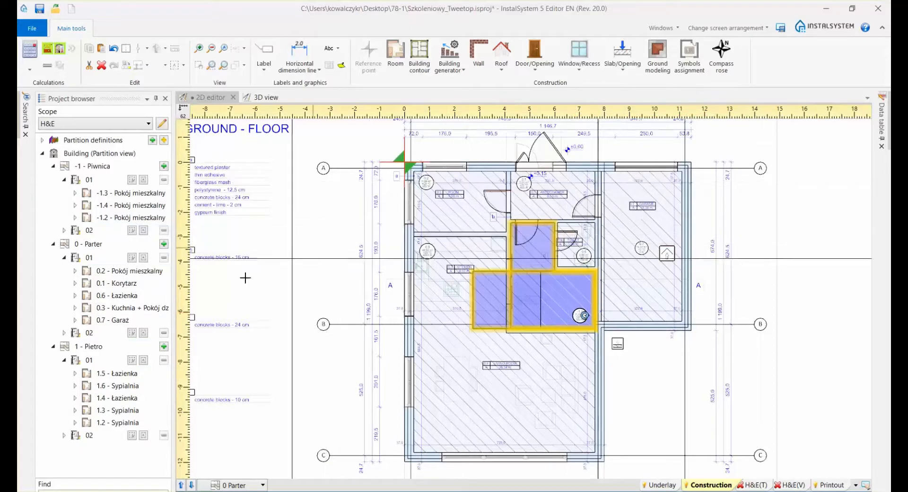
# - Expand unit 02 of storey 0 - Parter and examine its staircase room in the plan and the 3D view
pyautogui.click(90, 338)
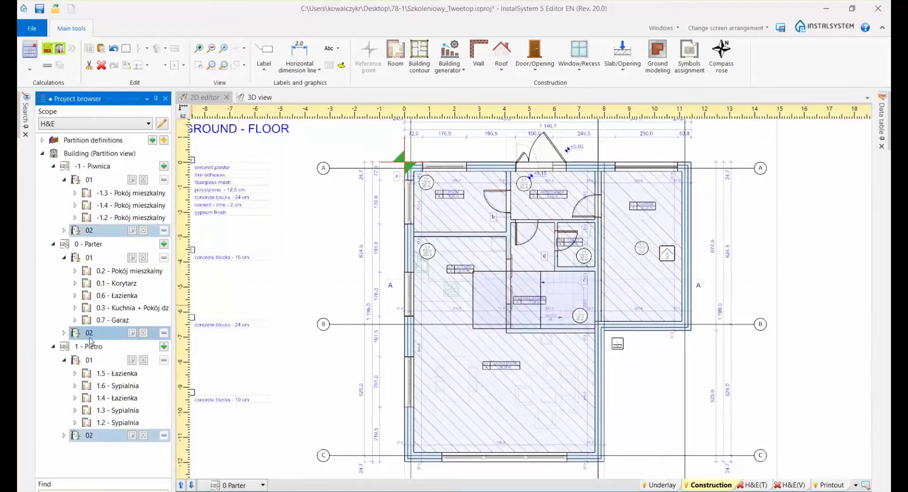
pyautogui.click(65, 332)
pyautogui.click(93, 348)
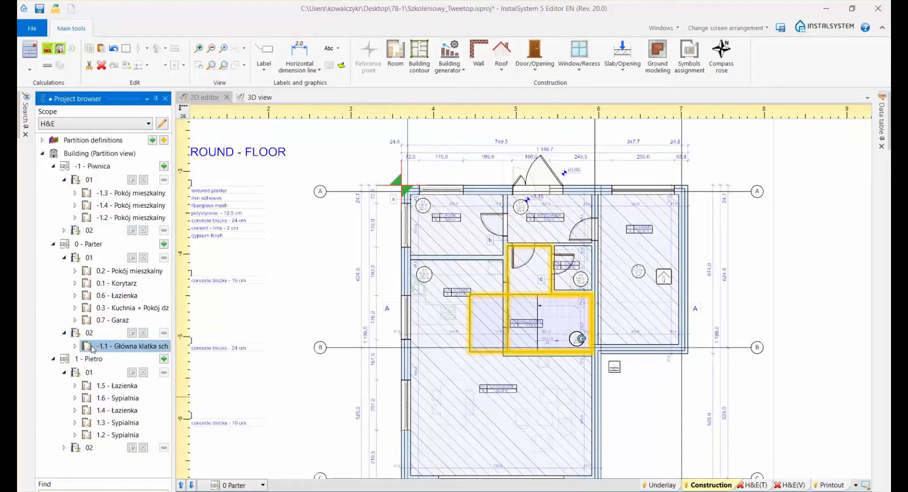
pyautogui.click(260, 97)
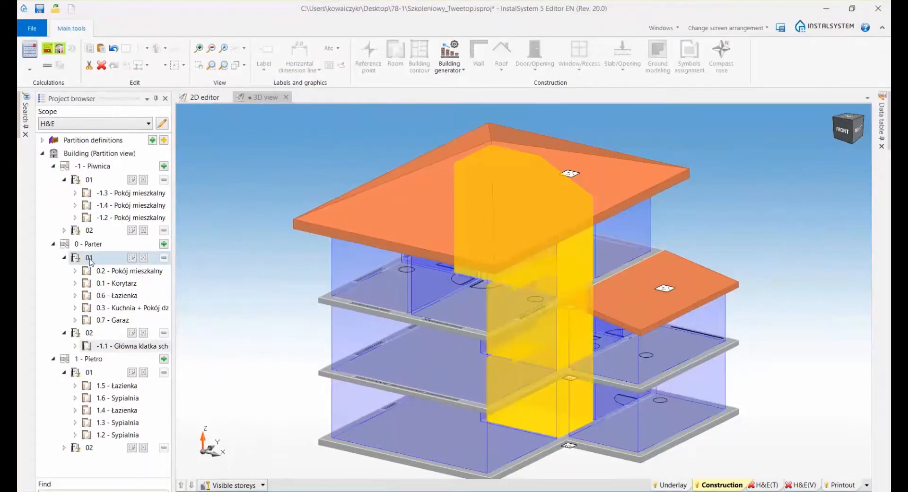
# - Sort the rooms of building unit 01 on storey 0 - Parter in the project structure
pyautogui.click(89, 260)
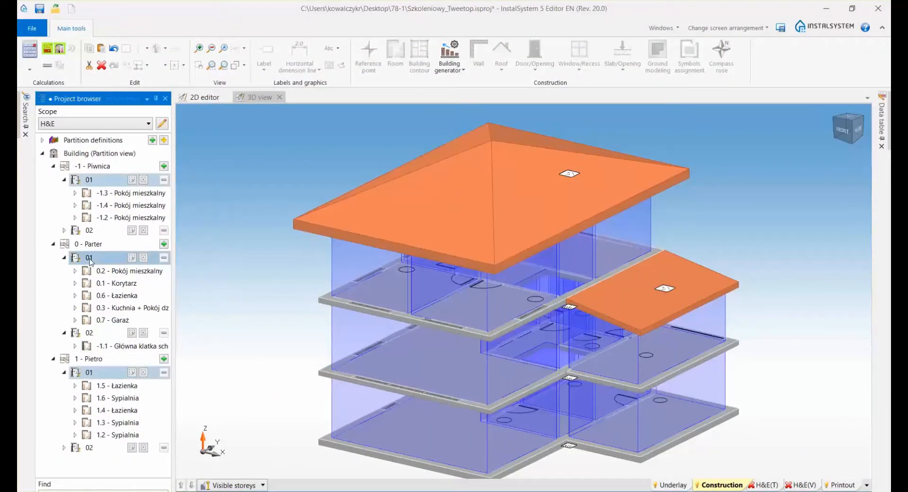
pyautogui.rightClick(89, 261)
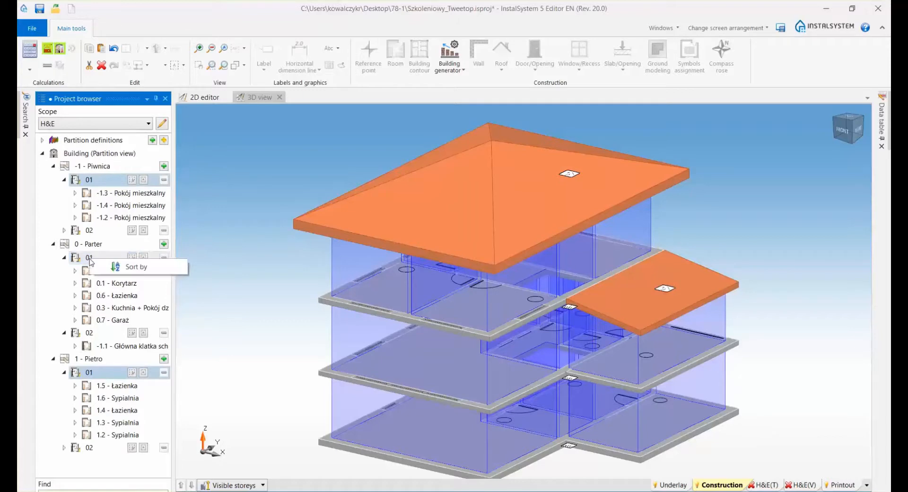
pyautogui.click(126, 267)
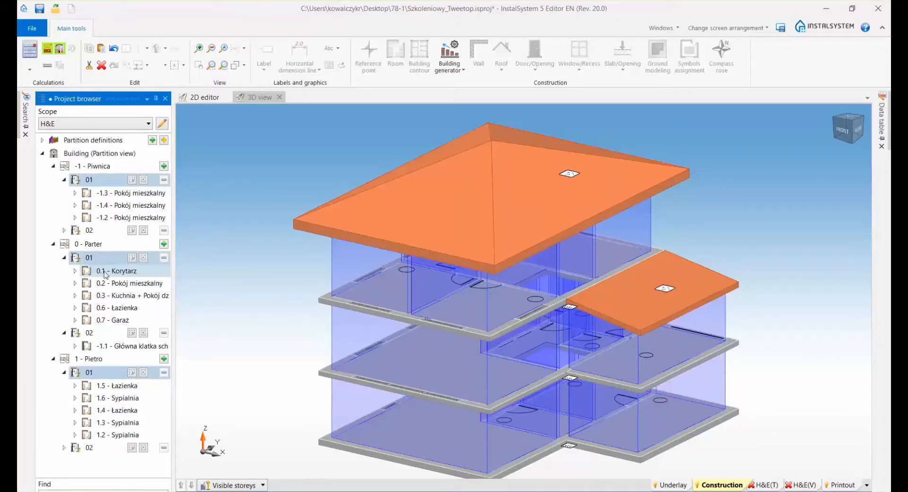
# - Locate rooms 0.1, 0.2, 0.3, 0.6 and 0.7 of storey 0 - Parter one after another in the 3D view
pyautogui.click(105, 273)
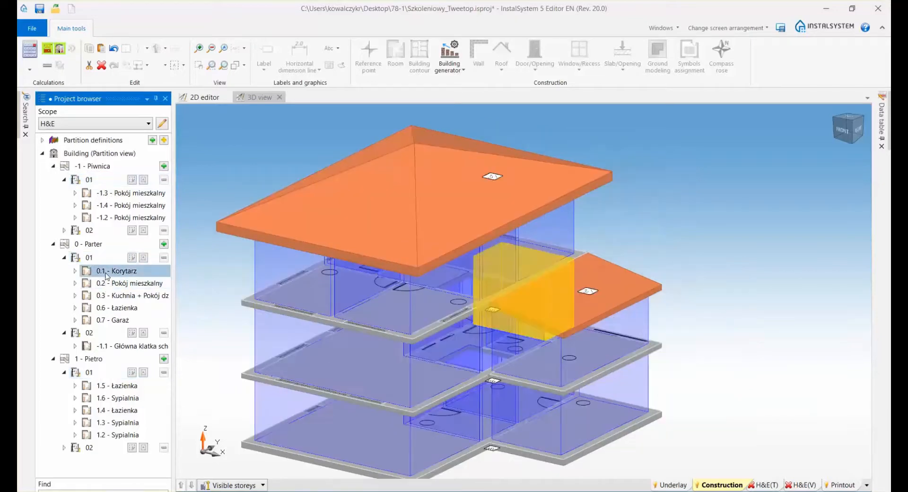
pyautogui.click(105, 283)
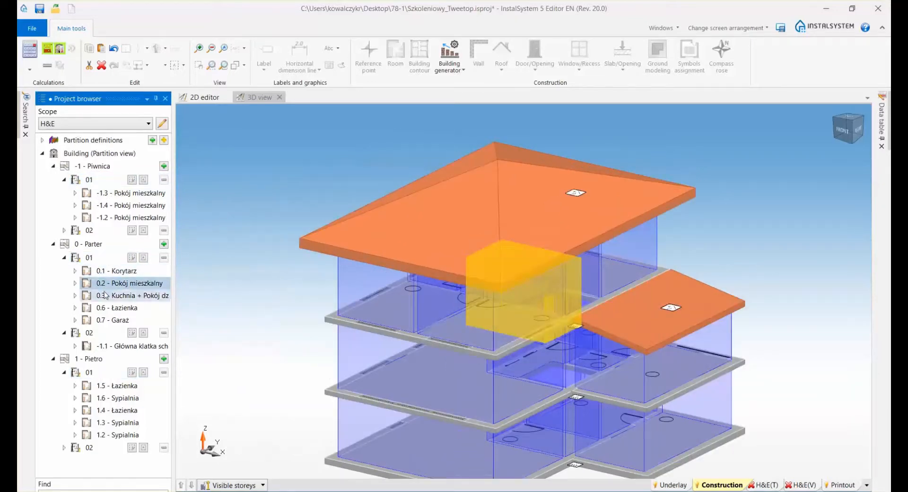
pyautogui.click(103, 296)
pyautogui.click(103, 309)
pyautogui.click(104, 321)
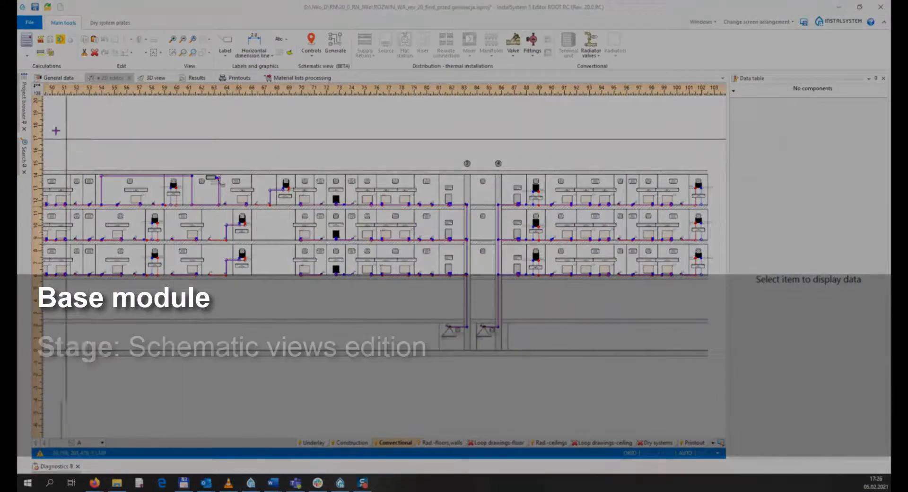
# - Find and group-select all radiators of the thermal systems schematic, clear the selection and hide the project browser
pyautogui.click(25, 125)
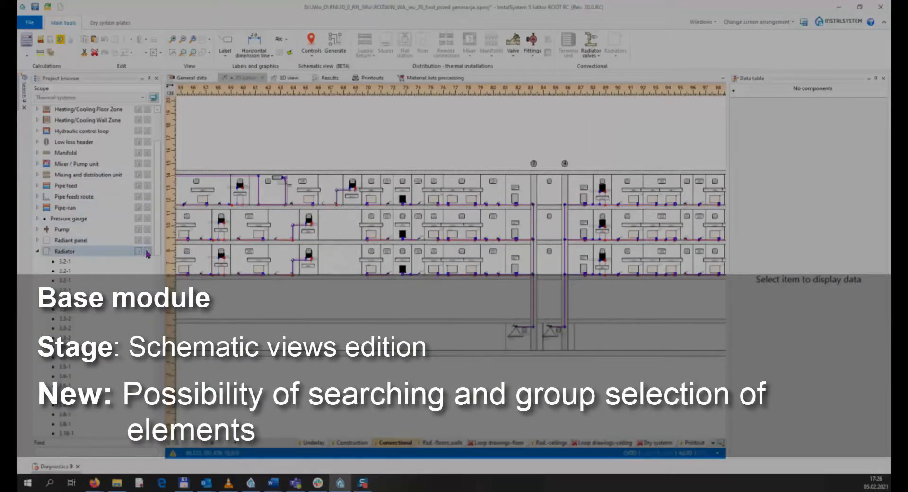
pyautogui.click(147, 252)
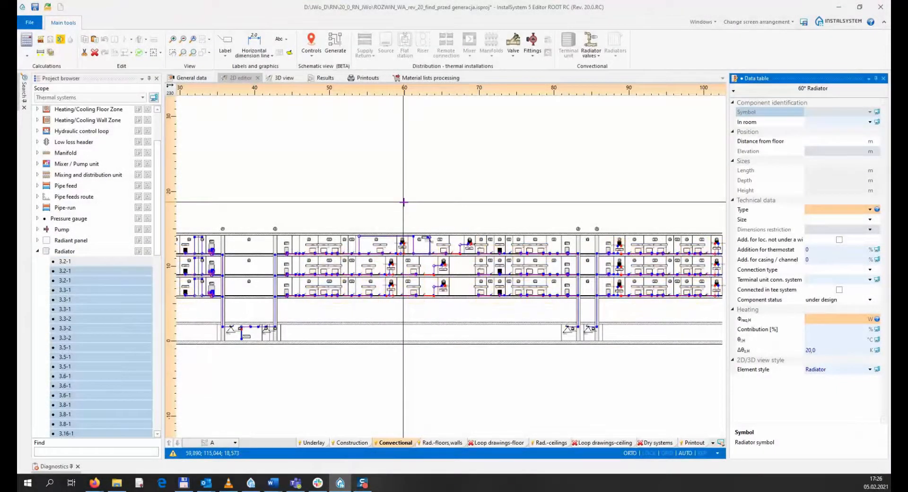
pyautogui.click(403, 201)
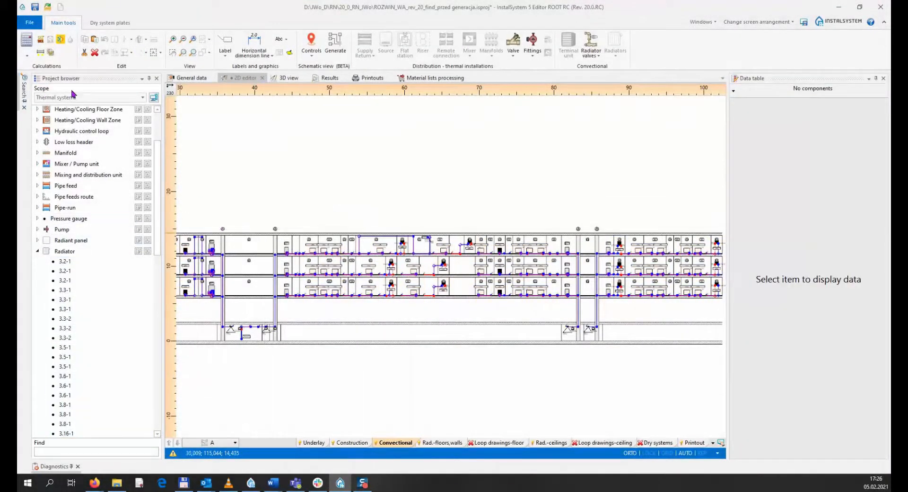
pyautogui.click(148, 79)
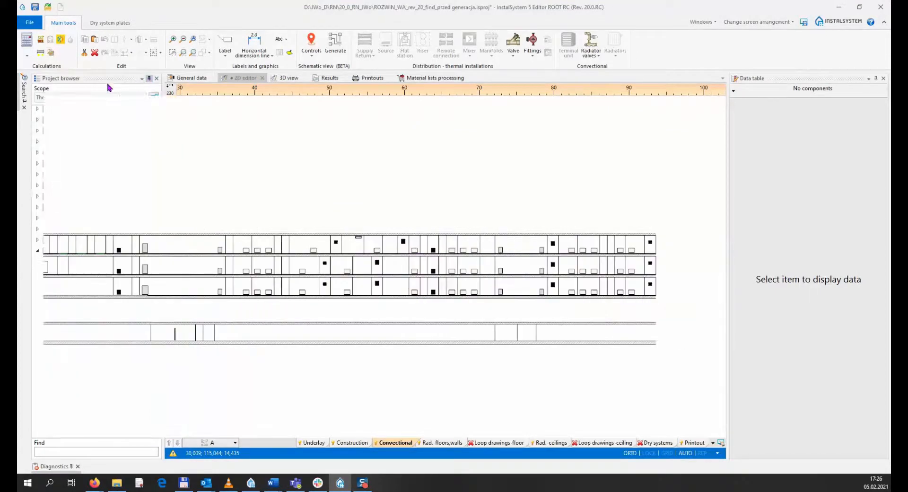
# - Display the thermal systems searches and rectangle-select the schematic's components between the left risers and the middle of the drawing
pyautogui.click(26, 166)
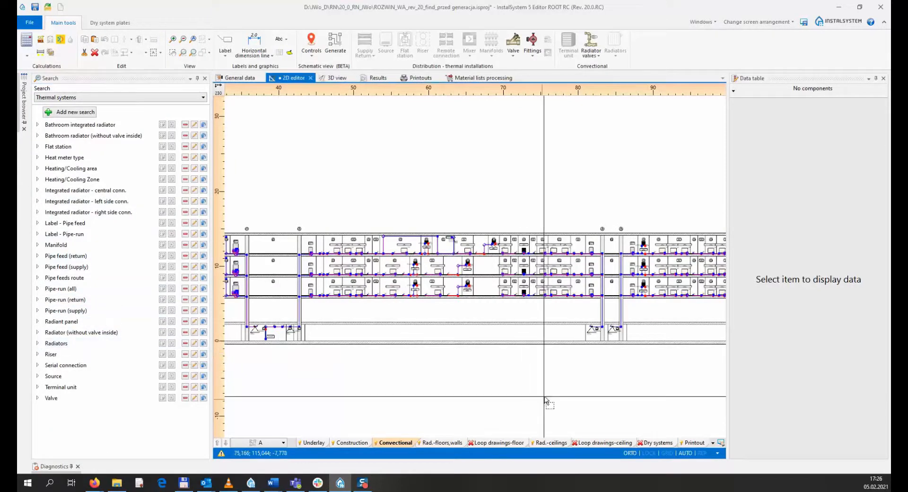
pyautogui.moveTo(544, 396); pyautogui.dragTo(283, 193)
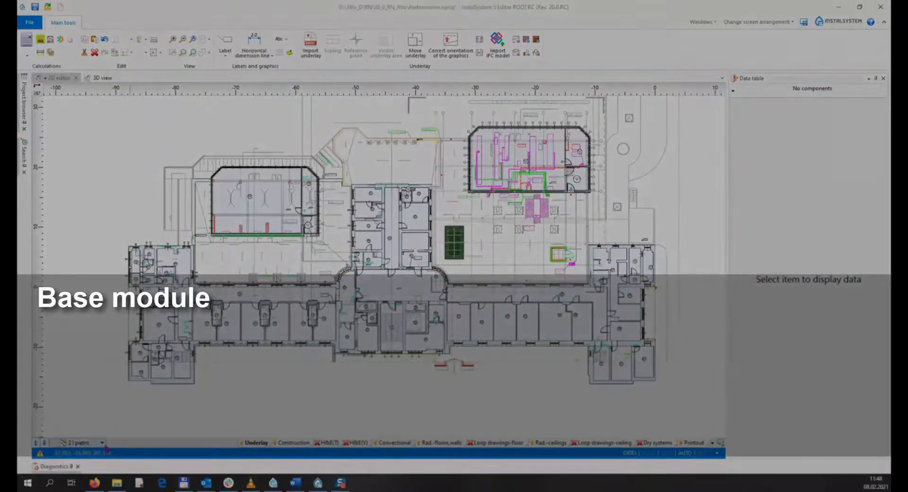
# - Show storey 1 Parter in the 2D editor and examine its whole underlay plan
pyautogui.click(102, 442)
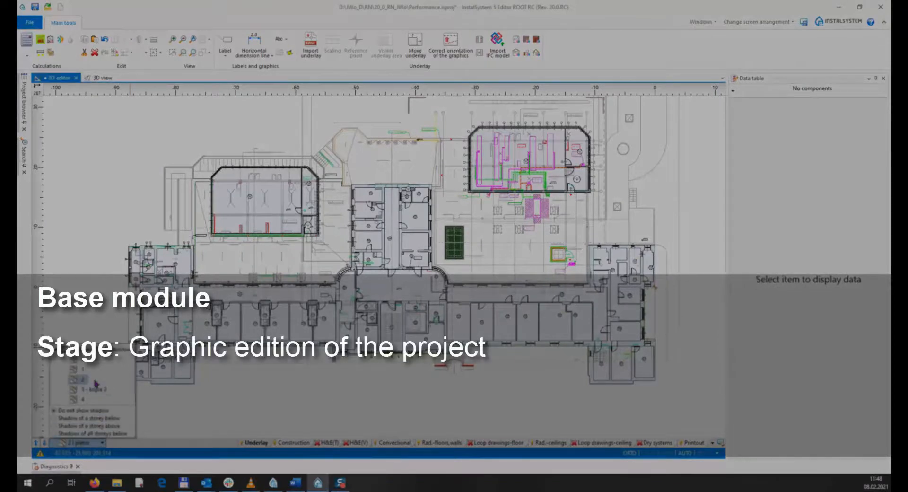
pyautogui.click(80, 368)
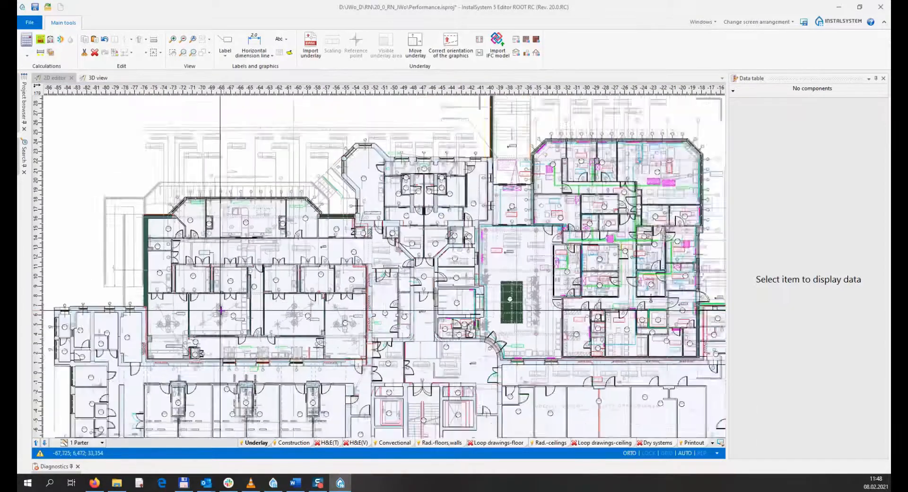
pyautogui.scroll(-7, 219, 310)
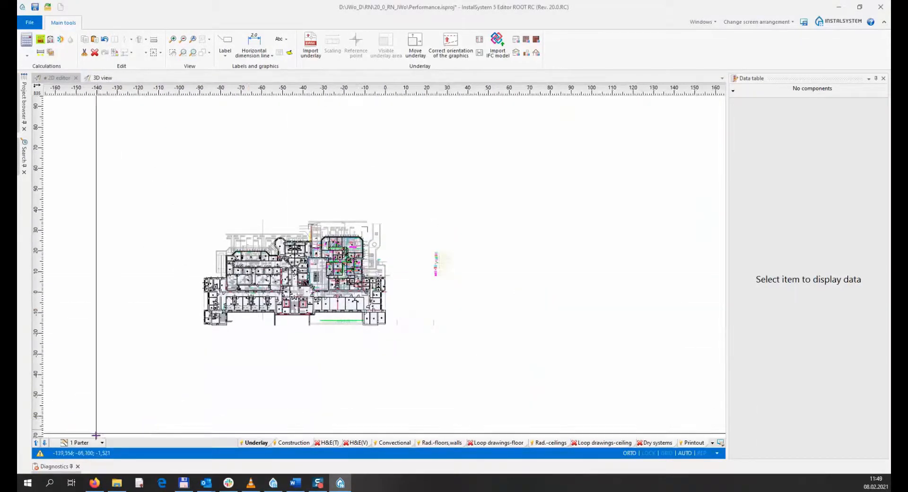
# - Switch the 2D editor between storeys 1 Parter and 2 I piętro, ending with storey 2 I piętro displayed
pyautogui.click(99, 442)
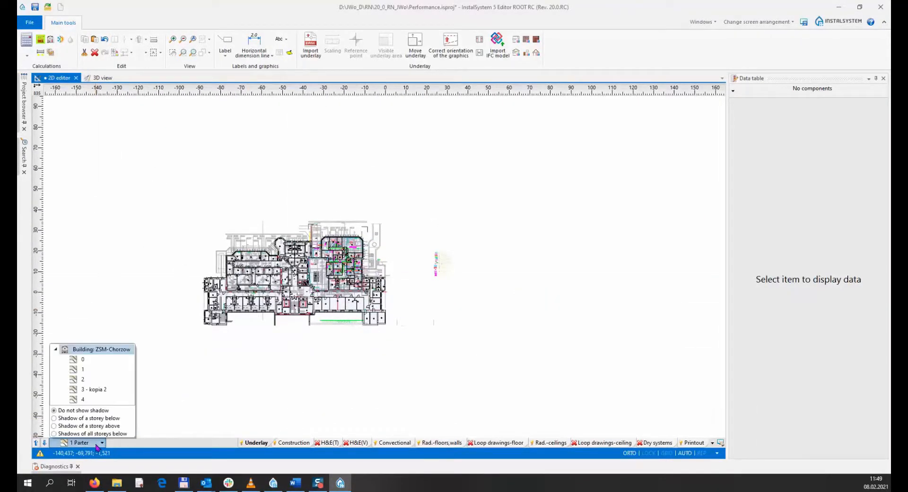
pyautogui.click(84, 379)
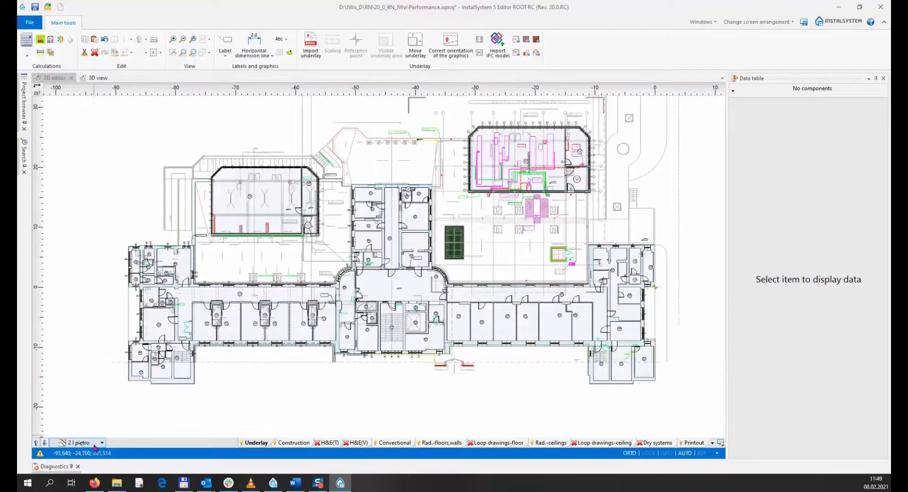
pyautogui.click(97, 443)
pyautogui.click(82, 369)
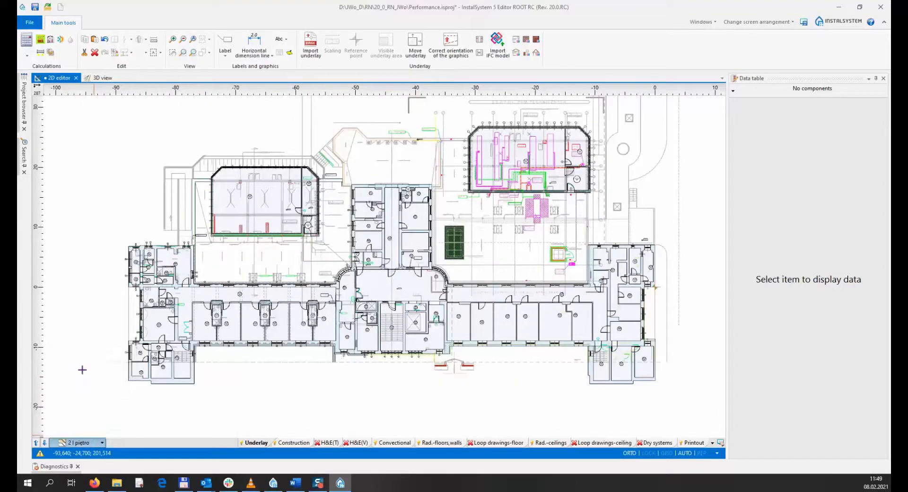
pyautogui.click(80, 442)
pyautogui.click(83, 381)
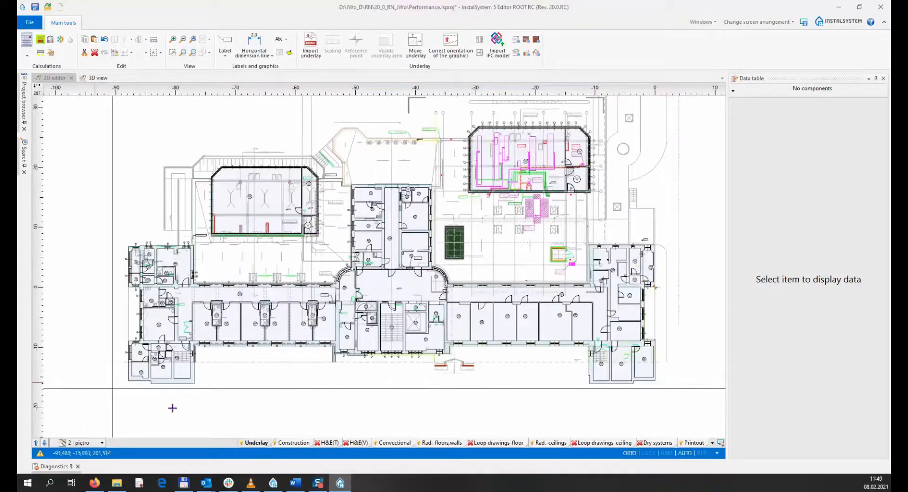
# - Insert central-connection integrated radiators under all windows and into recesses of storey 2 I piętro on the Convectional layer
pyautogui.click(387, 443)
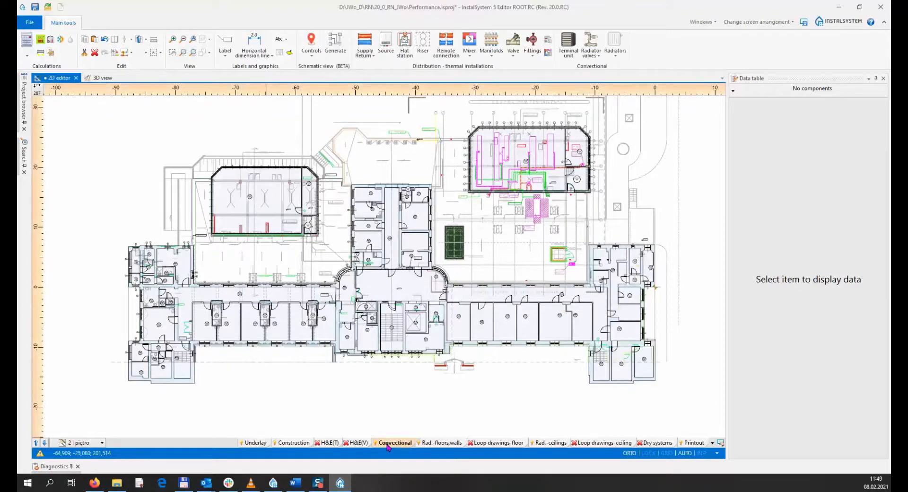
pyautogui.click(615, 47)
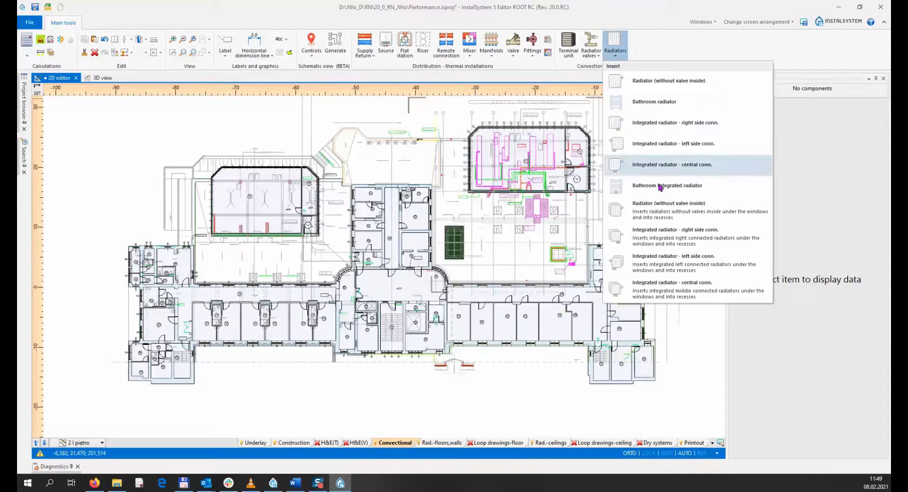
pyautogui.click(670, 284)
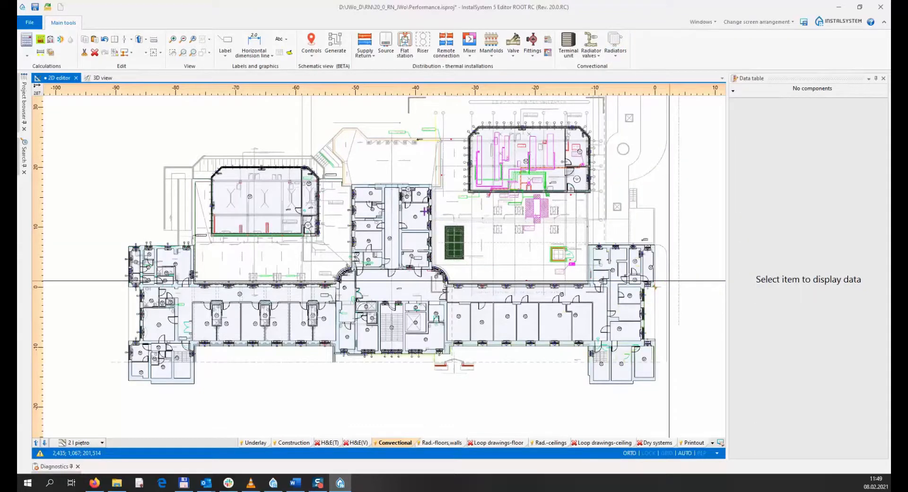
# - Draw a pipe-runs pair through room S-1.8 along its upper and window walls, and automatically connect the room's two radiators to it
pyautogui.scroll(6, 421, 204)
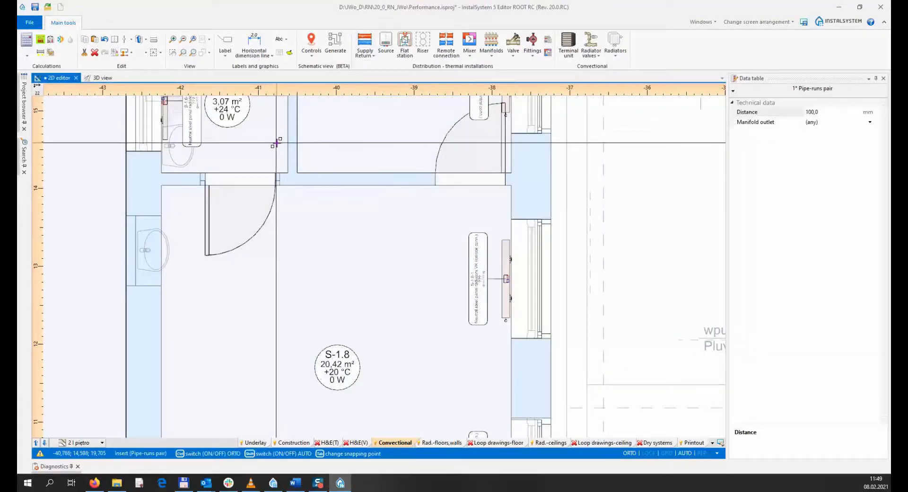
pyautogui.click(386, 216)
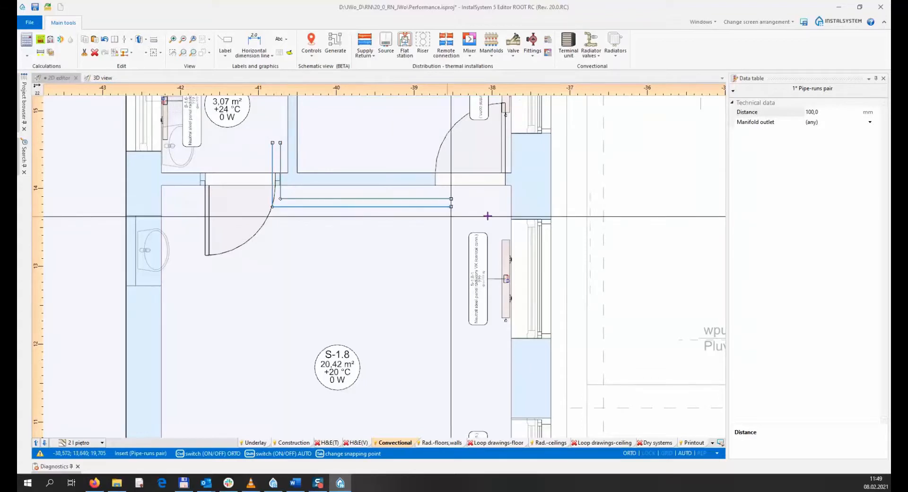
pyautogui.click(517, 206)
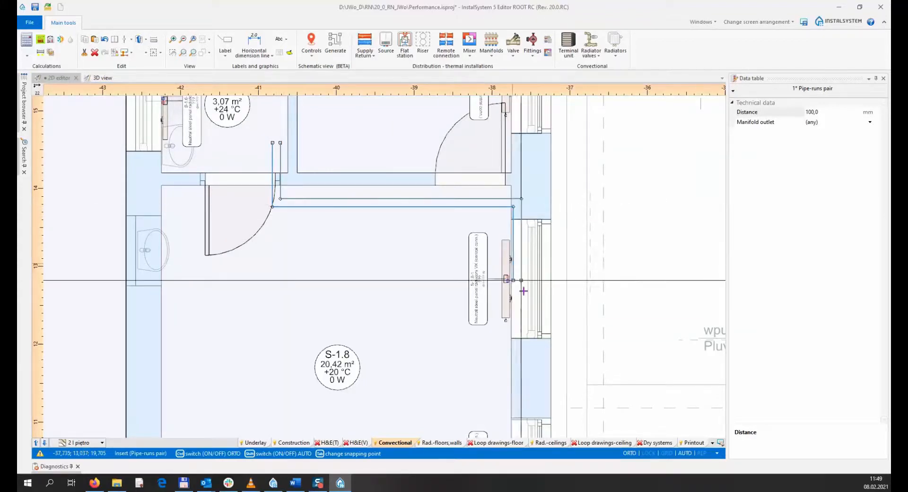
pyautogui.scroll(-2, 523, 291)
pyautogui.moveTo(523, 291); pyautogui.dragTo(512, 193, button='middle')
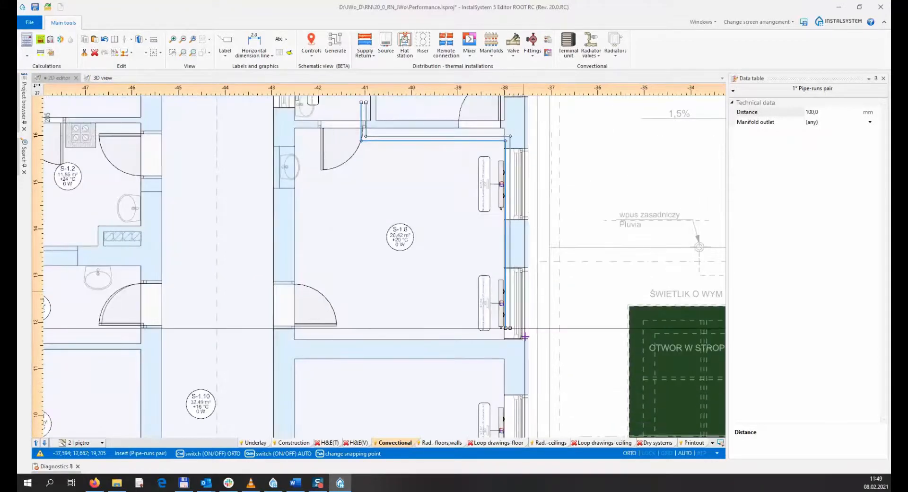
pyautogui.doubleClick(524, 342)
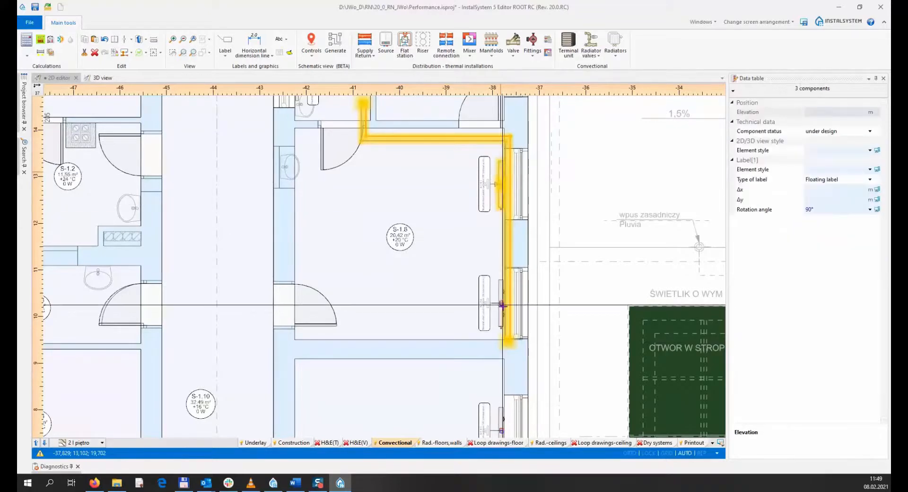
pyautogui.click(500, 289)
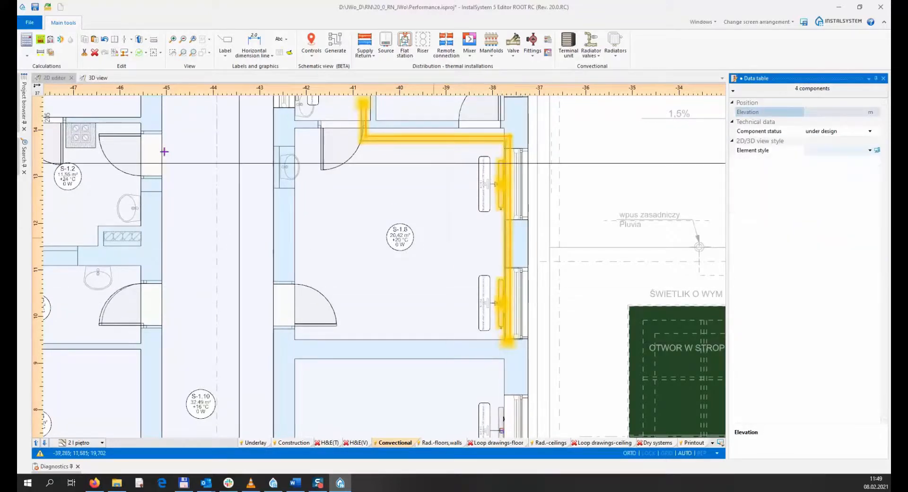
pyautogui.click(125, 53)
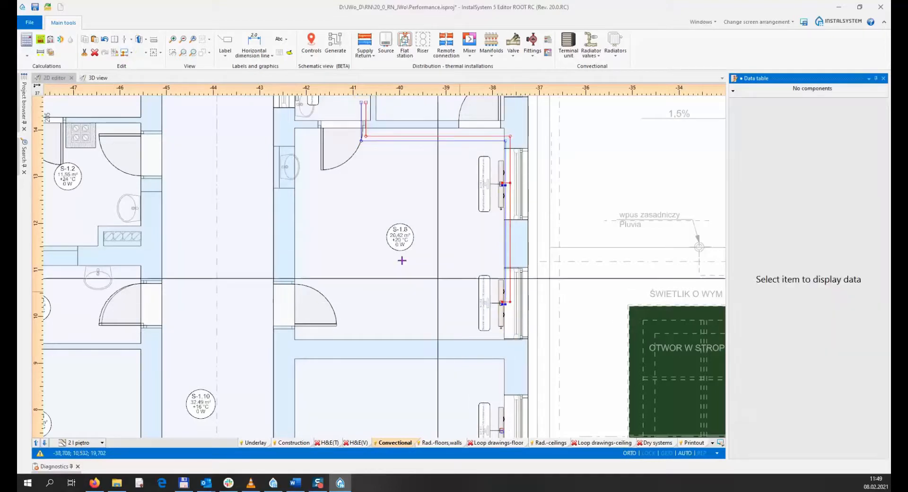
# - Display the building structure in the 3D view and examine the whole building from the back and the left side
pyautogui.click(96, 79)
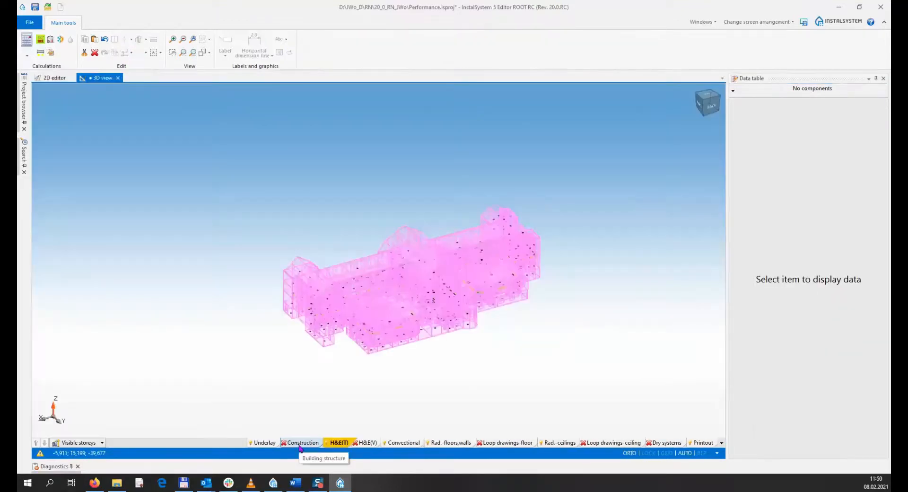
pyautogui.click(300, 442)
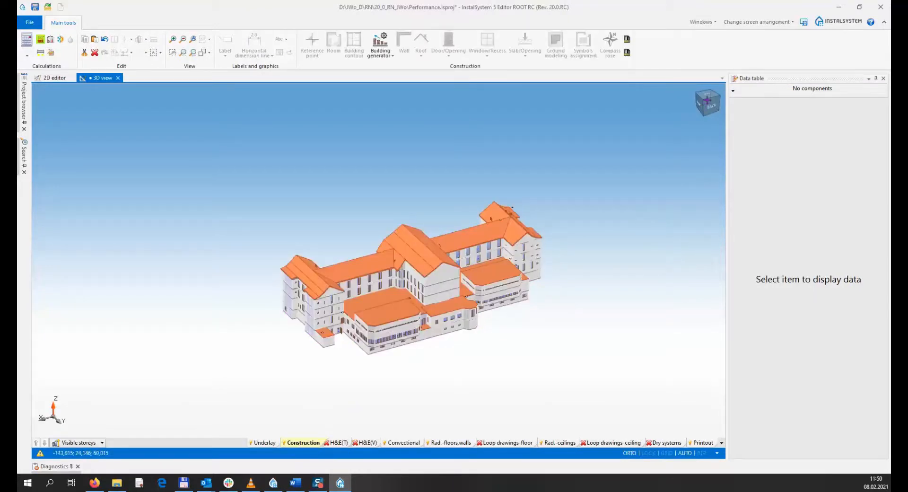
pyautogui.click(709, 104)
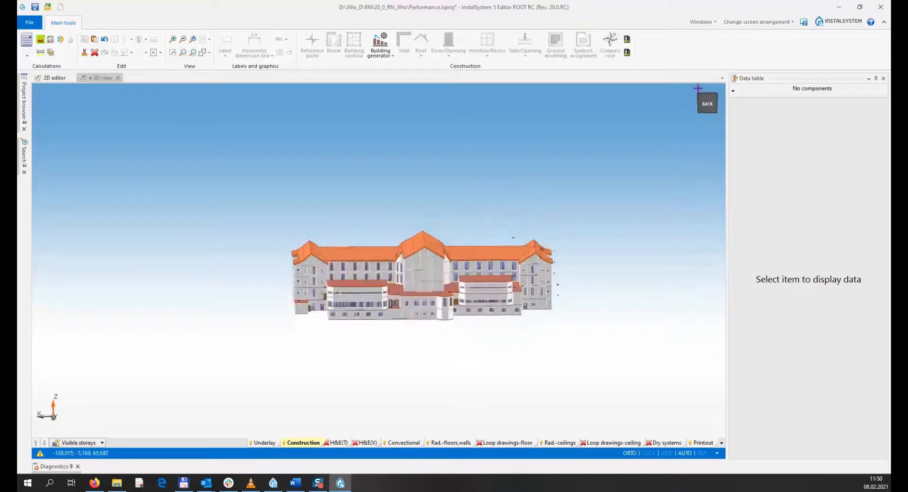
pyautogui.click(697, 88)
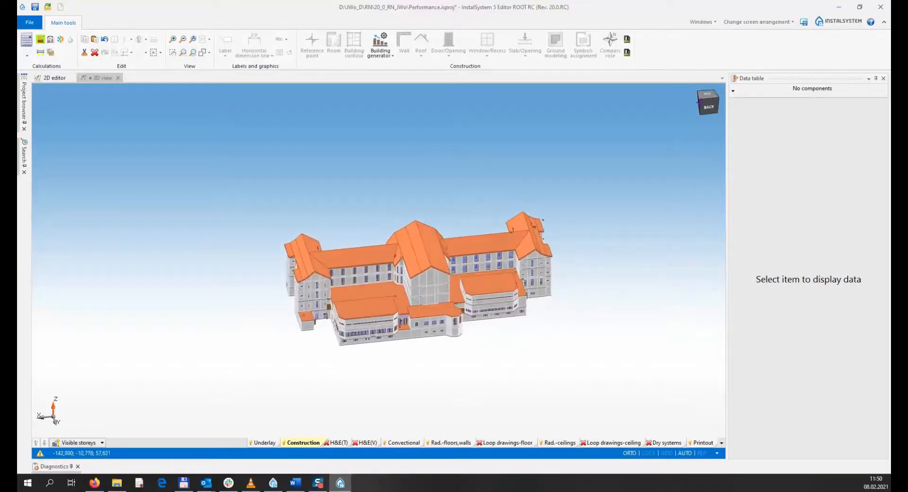
pyautogui.moveTo(700, 102); pyautogui.dragTo(681, 98)
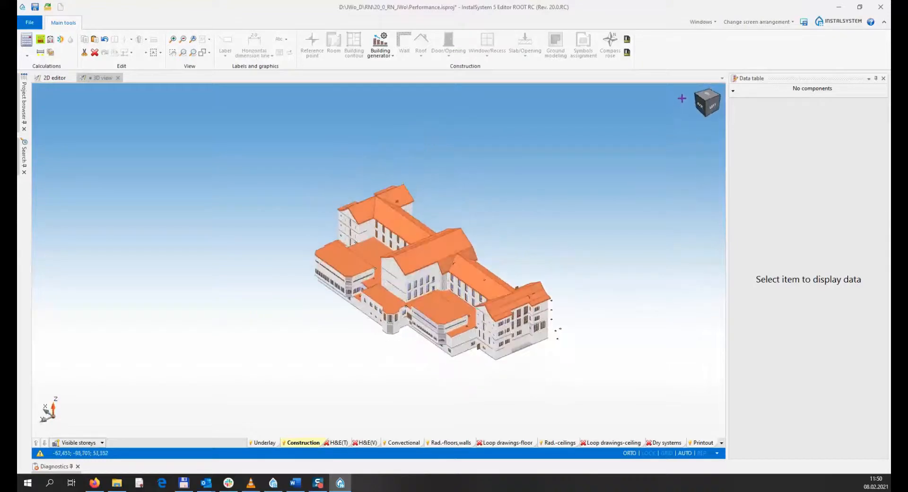
pyautogui.scroll(6, 439, 288)
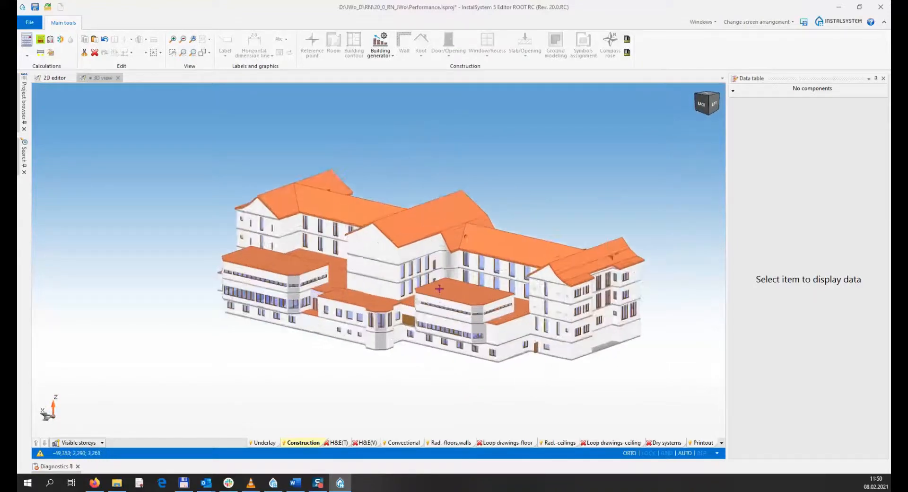
pyautogui.scroll(-5, 440, 281)
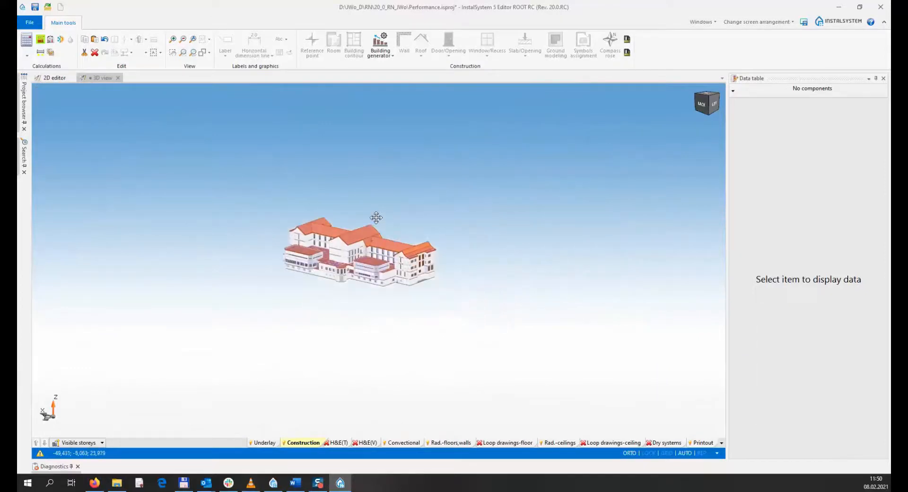
pyautogui.scroll(3, 404, 207)
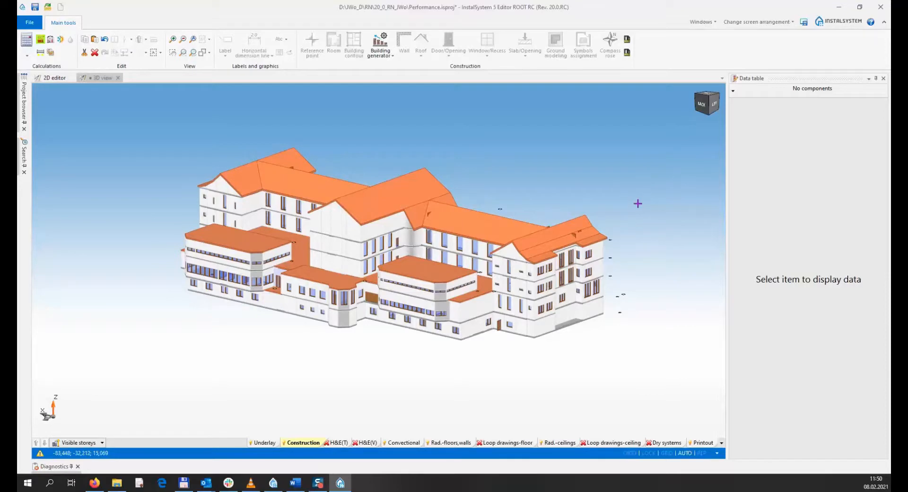
pyautogui.moveTo(638, 203); pyautogui.dragTo(696, 221, button='middle')
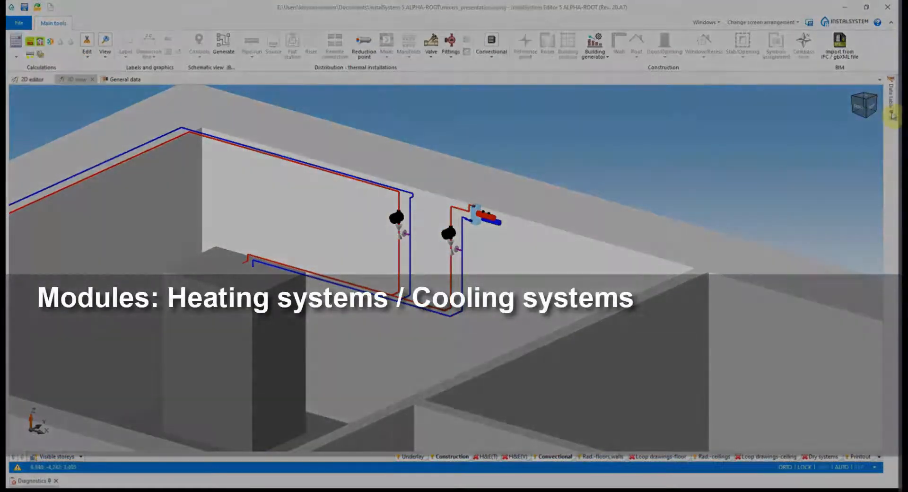
# - Select the left mixer / pump unit in the 3D view and examine its orientation variants with the additional information preview
pyautogui.click(891, 114)
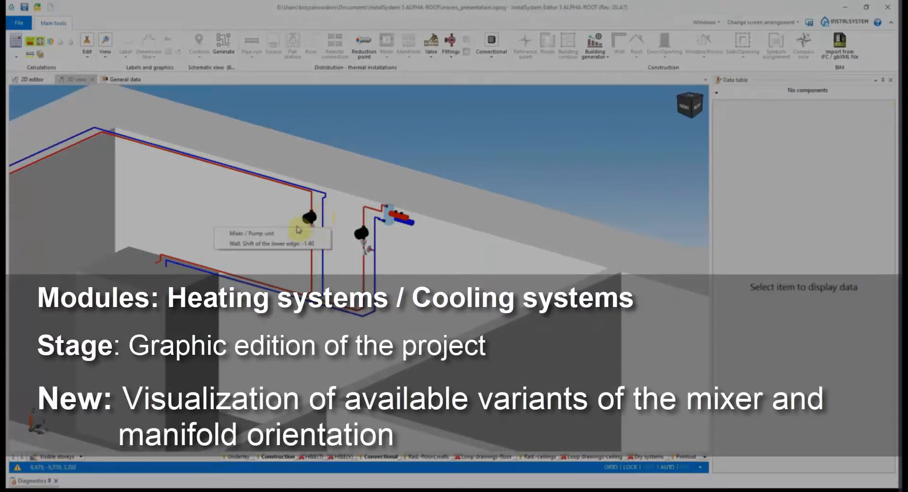
pyautogui.click(281, 234)
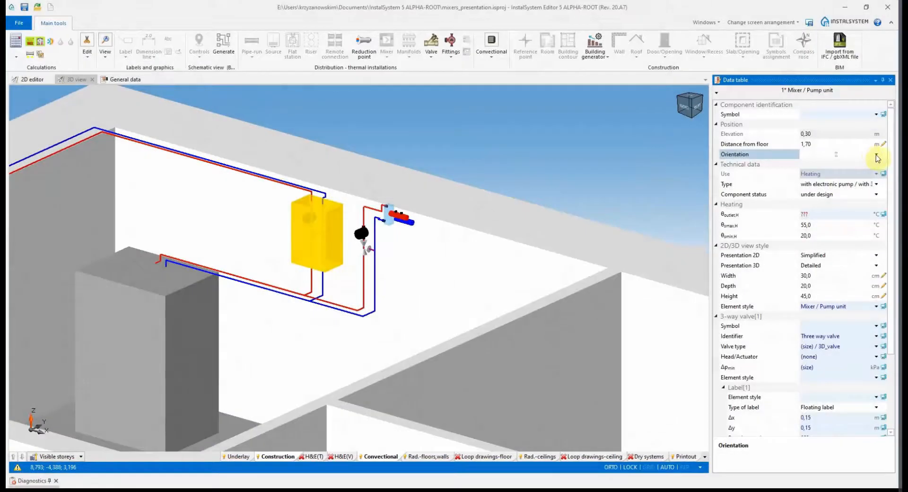
pyautogui.click(875, 155)
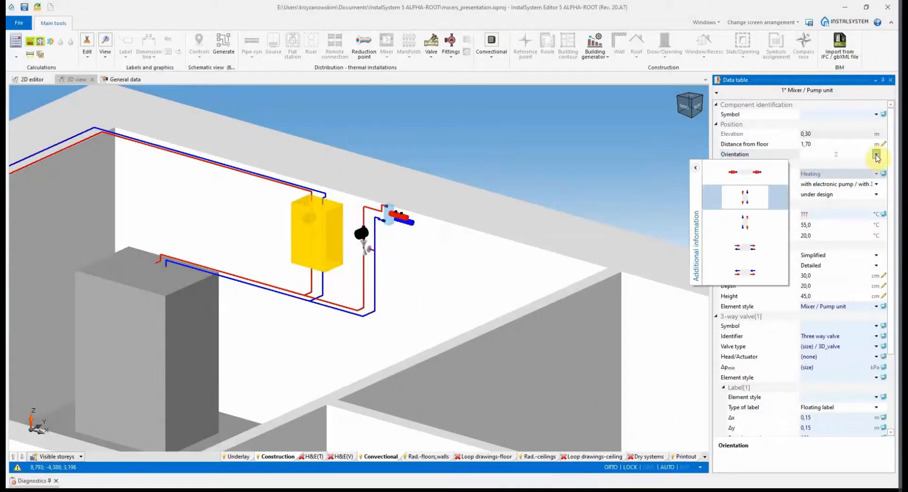
pyautogui.click(696, 169)
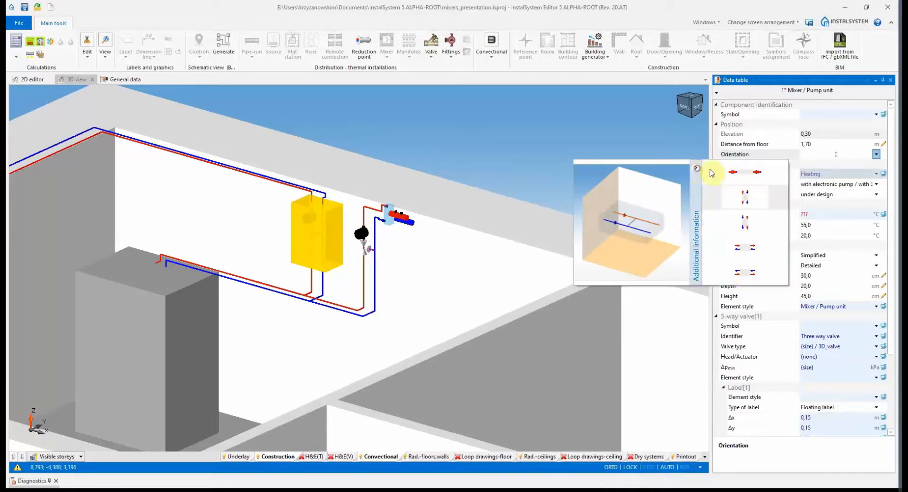
pyautogui.click(876, 154)
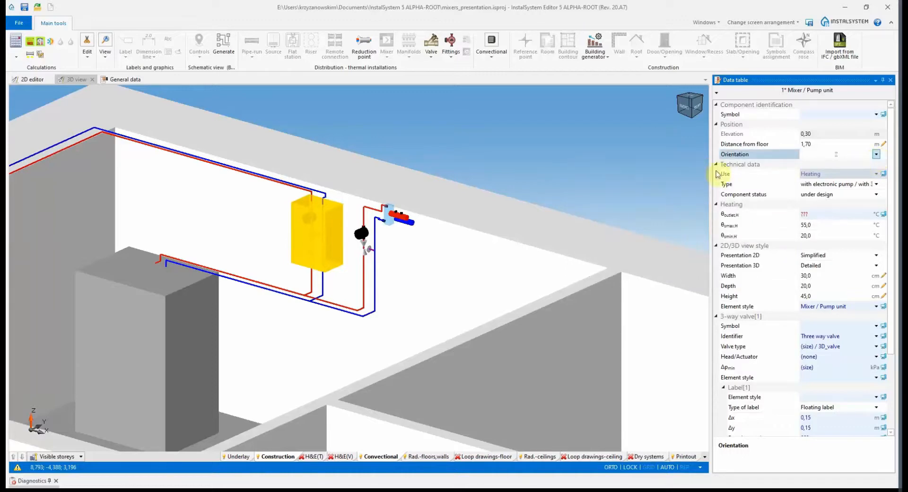
# - Select the double apartment manifold and examine its available orientation variants with the additional information preview
pyautogui.moveTo(399, 220)
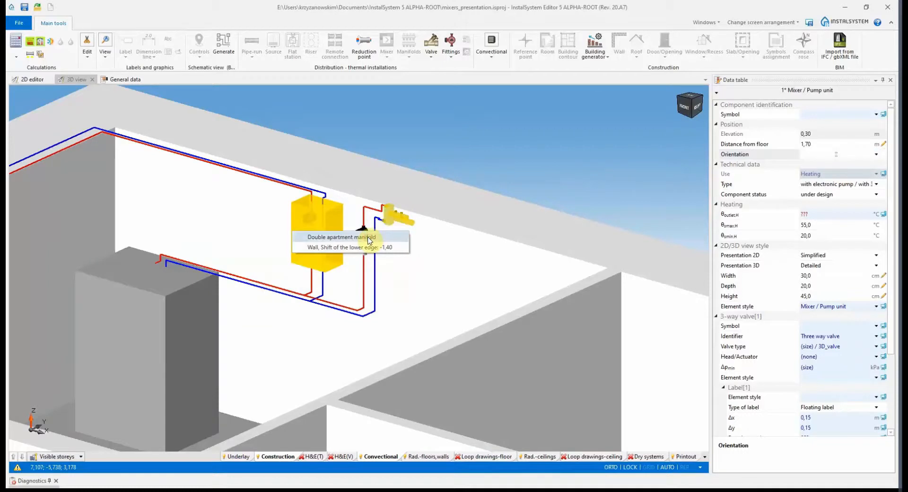
pyautogui.click(397, 237)
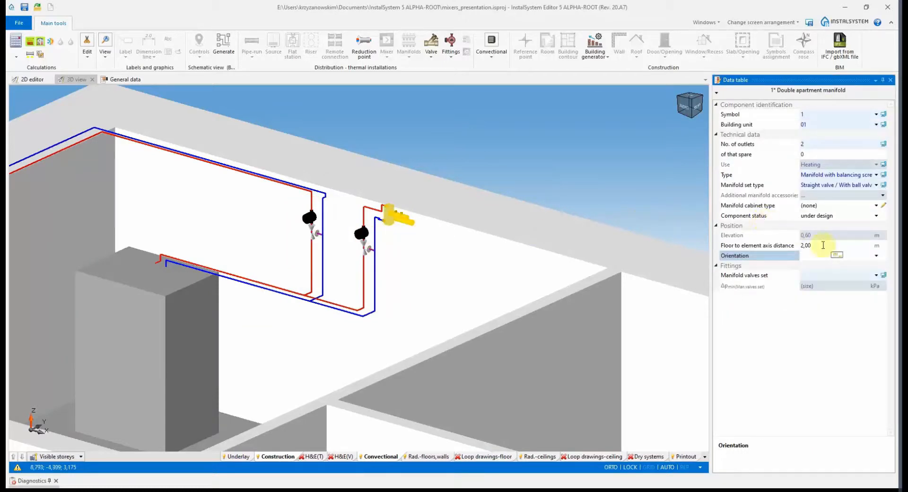
pyautogui.click(876, 256)
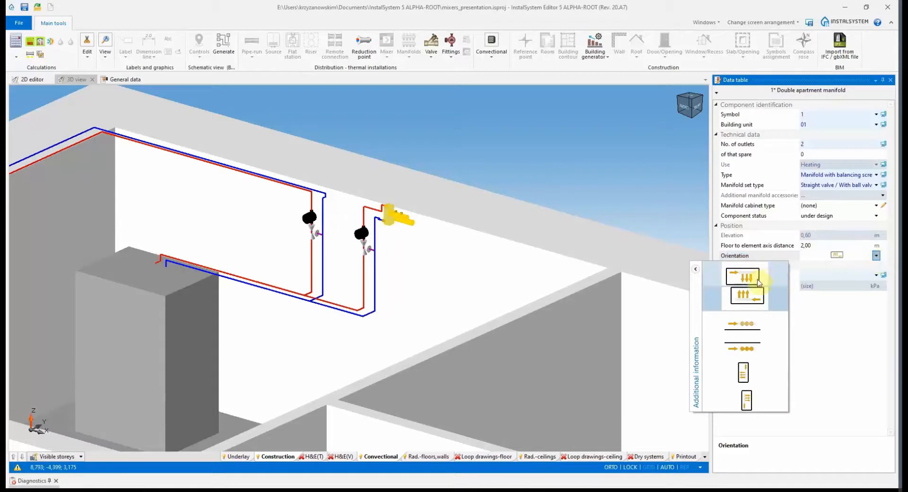
pyautogui.click(696, 270)
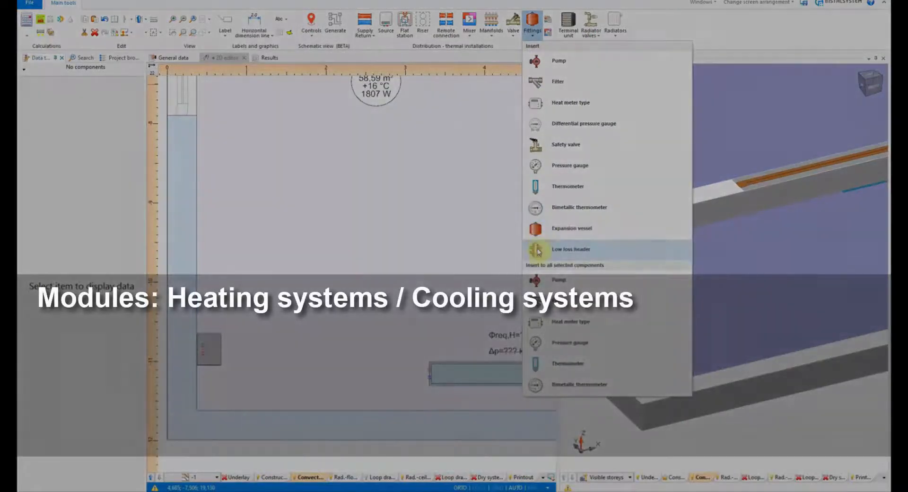
# - Insert a low loss header on storey -1 near the room's lower wall, between the grey unit and the blue-green rectangular component
pyautogui.click(537, 249)
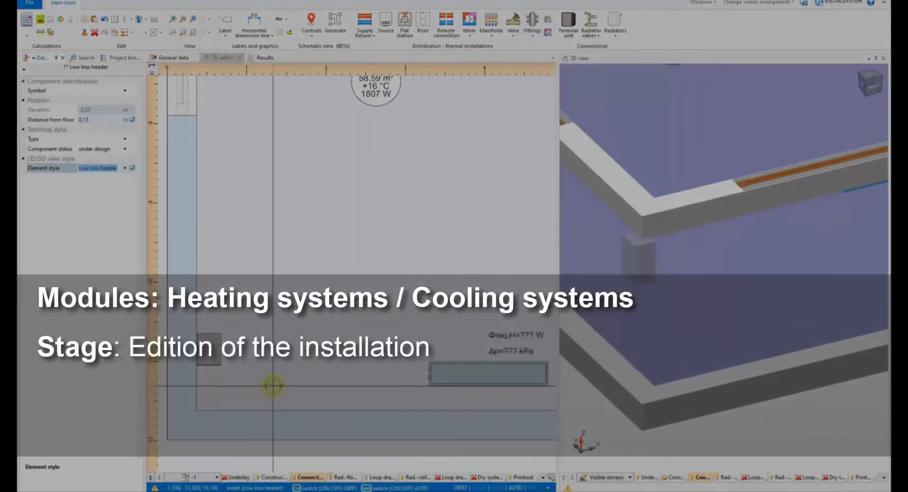
pyautogui.click(271, 392)
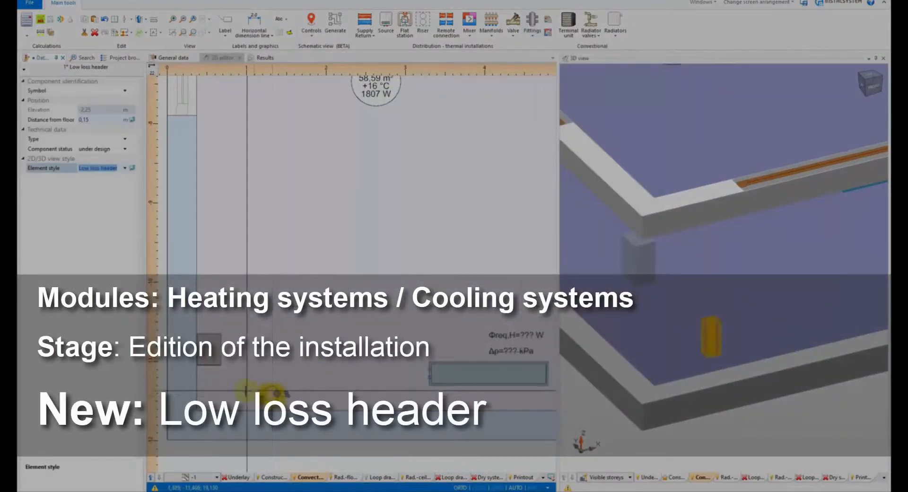
pyautogui.scroll(10, 418, 378)
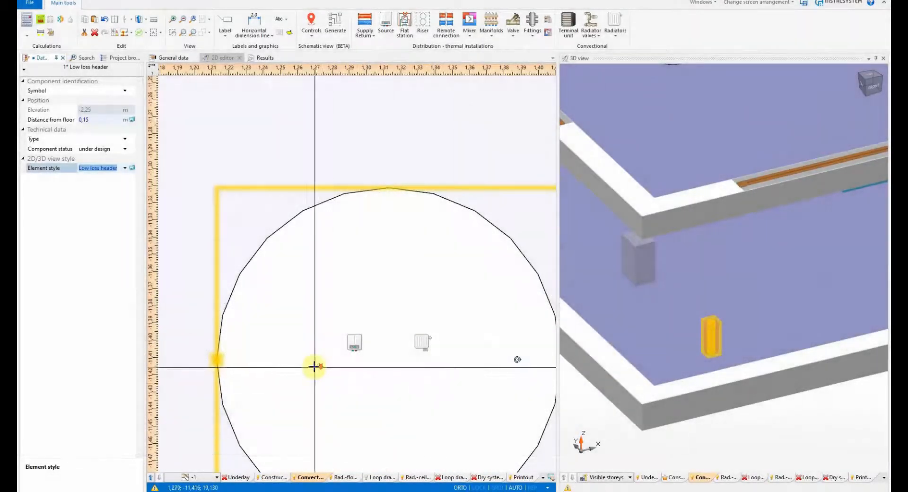
# - Connect the grey unit to the near side of the low loss header with a supply/return pipe-run pair routed along the walls
pyautogui.scroll(-10, 314, 367)
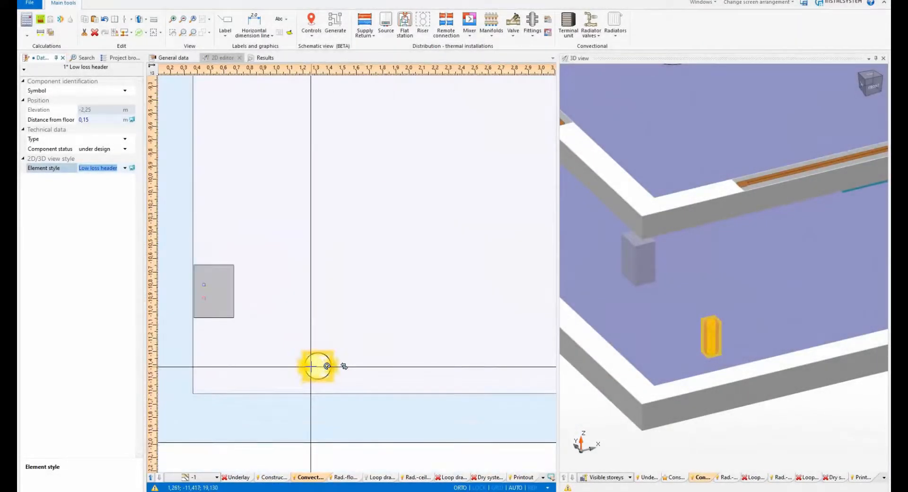
pyautogui.click(364, 23)
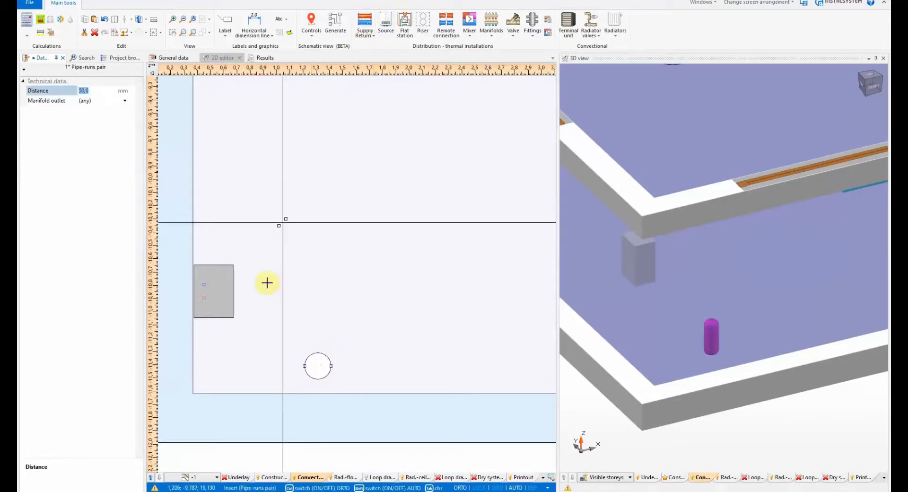
pyautogui.click(202, 286)
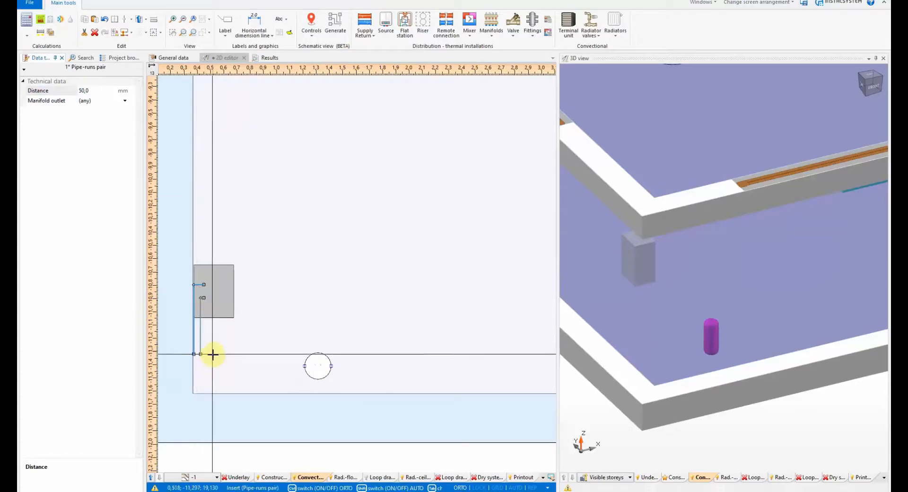
pyautogui.click(305, 364)
# - Connect the free side of the low loss header to the blue-green rectangular component with a stepped supply/return pipe-run pair
pyautogui.scroll(-3, 259, 334)
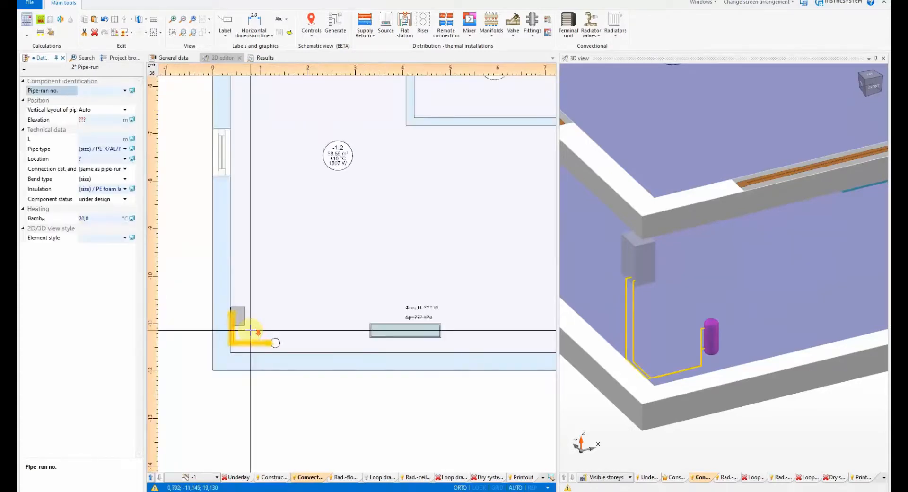
pyautogui.scroll(4, 282, 343)
pyautogui.scroll(-2, 289, 308)
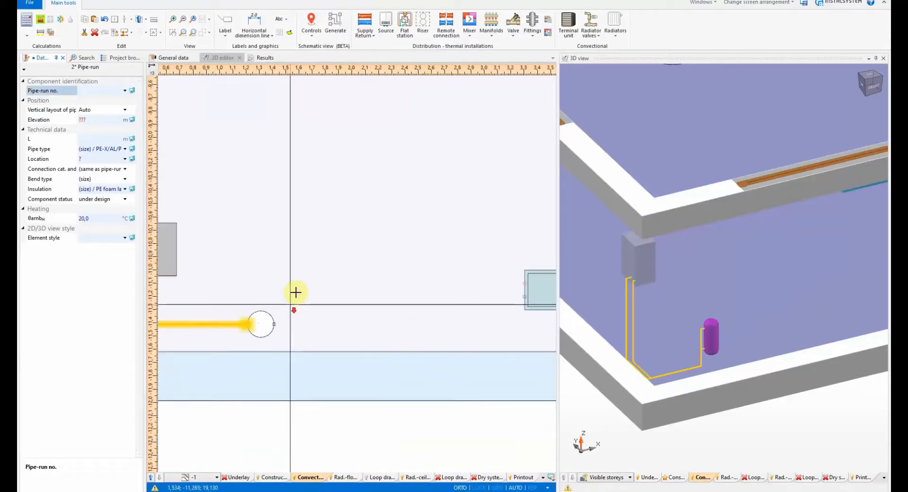
pyautogui.click(364, 22)
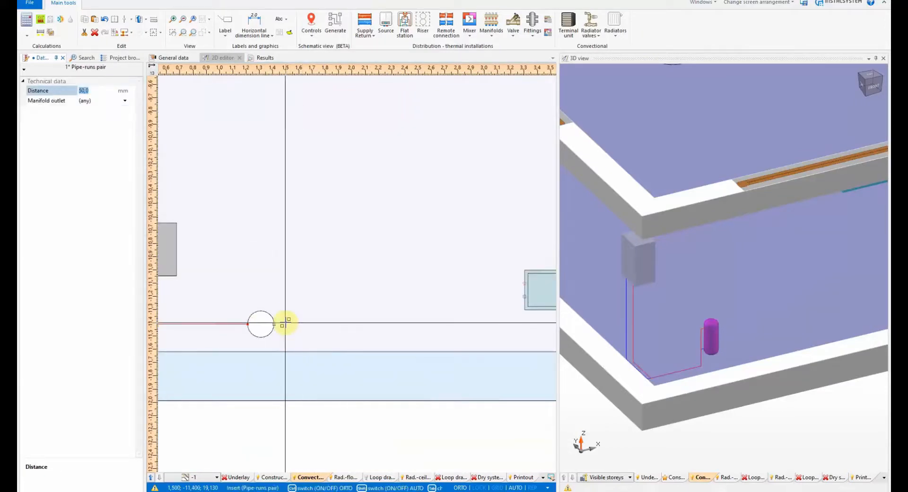
pyautogui.click(437, 323)
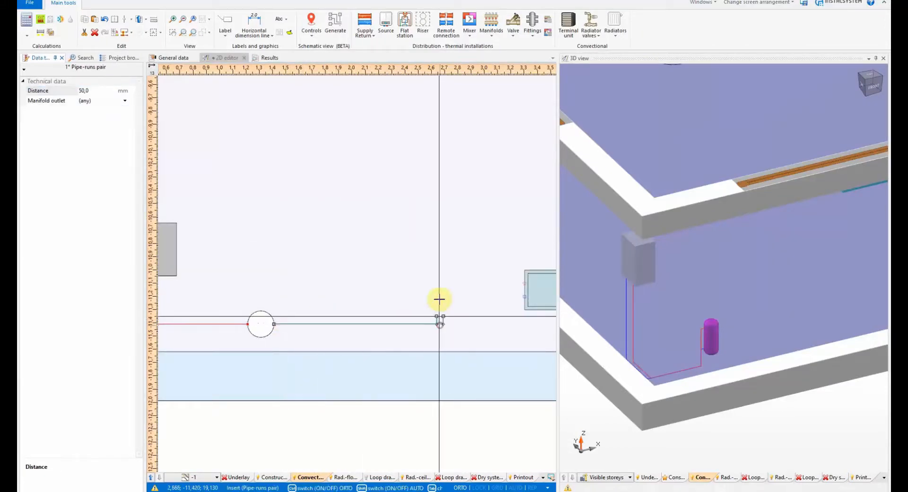
pyautogui.click(436, 287)
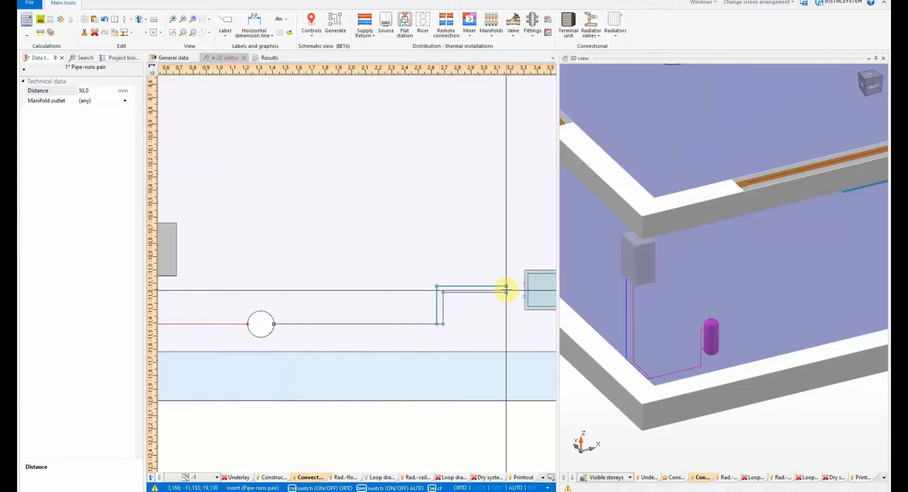
pyautogui.click(515, 291)
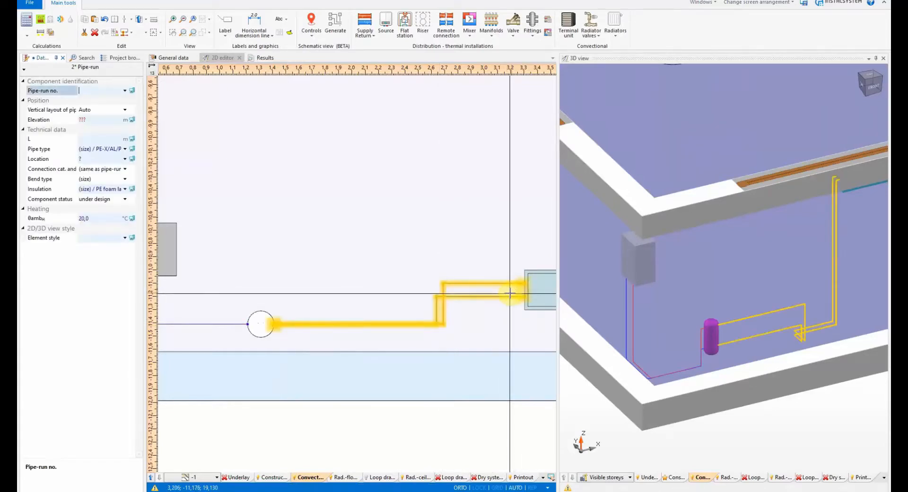
pyautogui.click(359, 423)
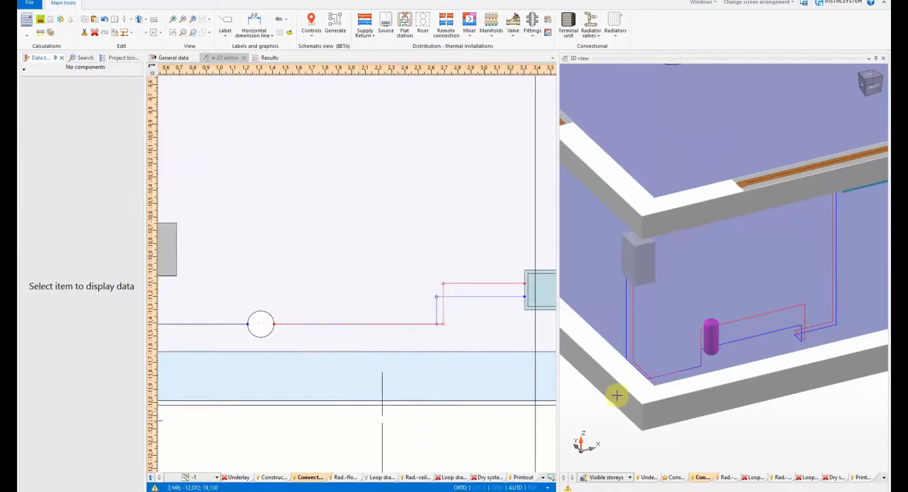
# - Set the low loss header's type to the cylindrical threaded hydraulic separator with the (size) option
pyautogui.click(267, 328)
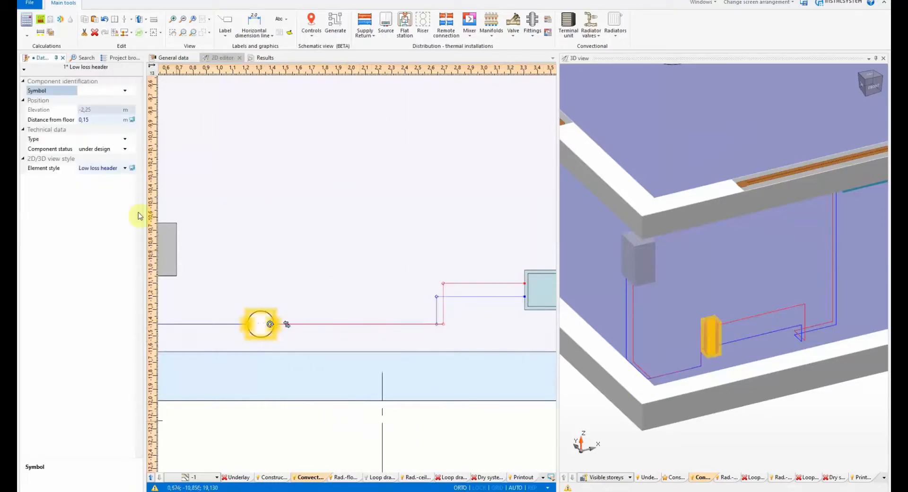
pyautogui.click(125, 139)
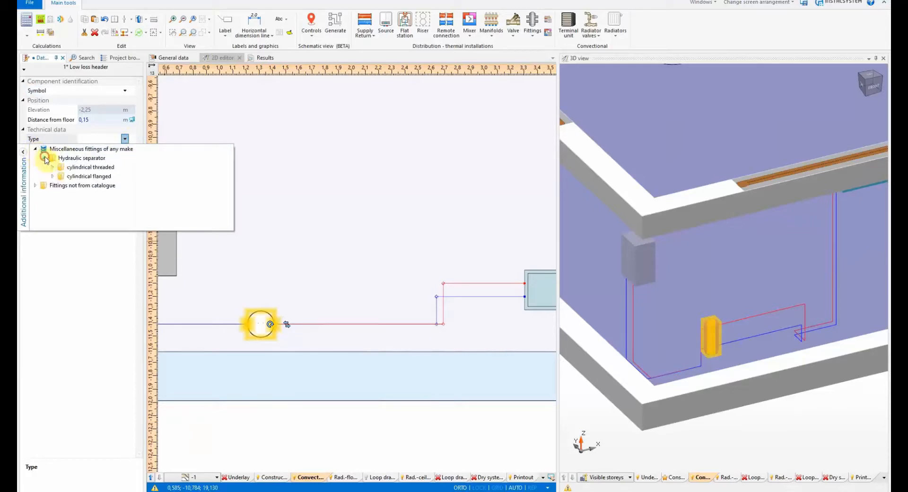
pyautogui.click(53, 167)
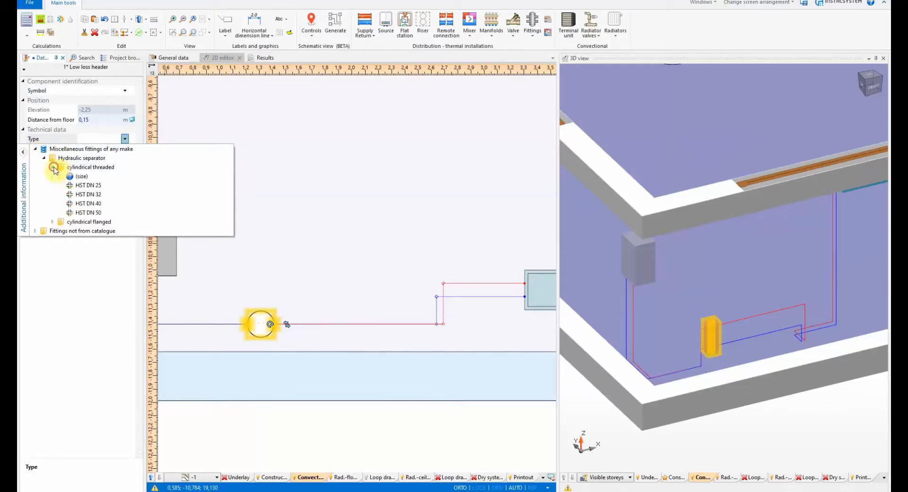
pyautogui.click(82, 176)
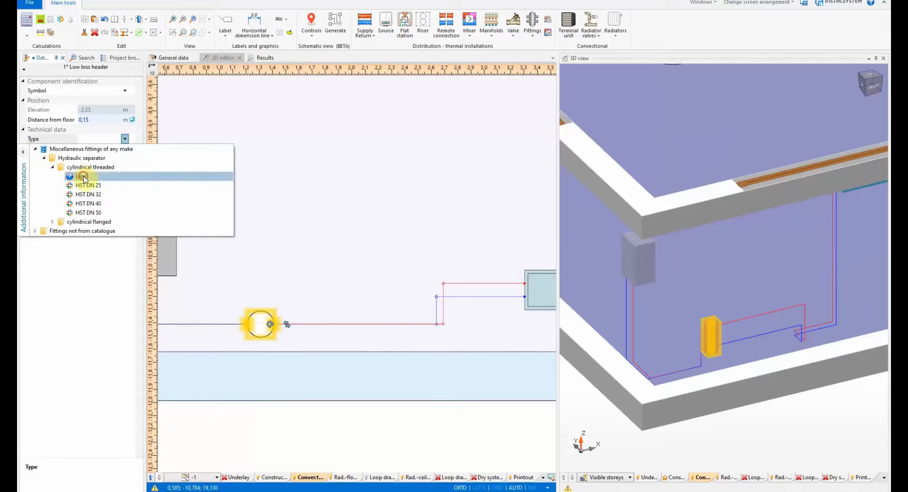
pyautogui.click(359, 429)
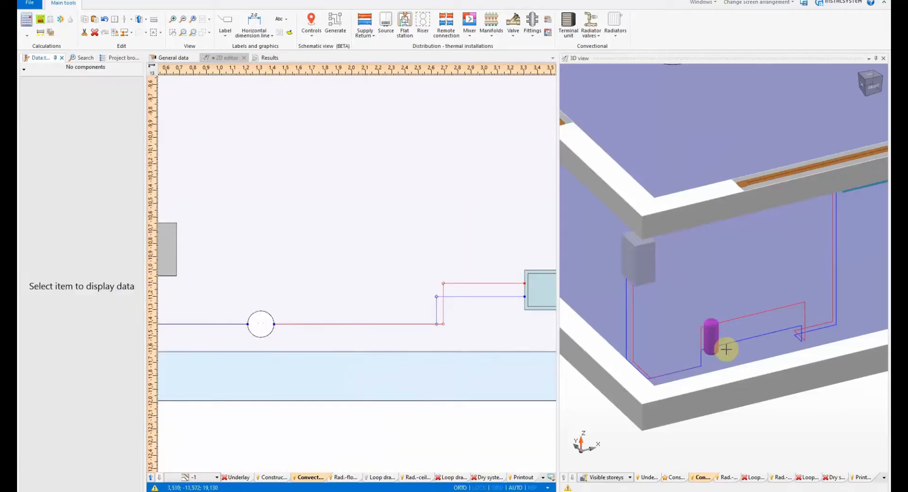
pyautogui.scroll(3, 726, 349)
pyautogui.scroll(2, 288, 322)
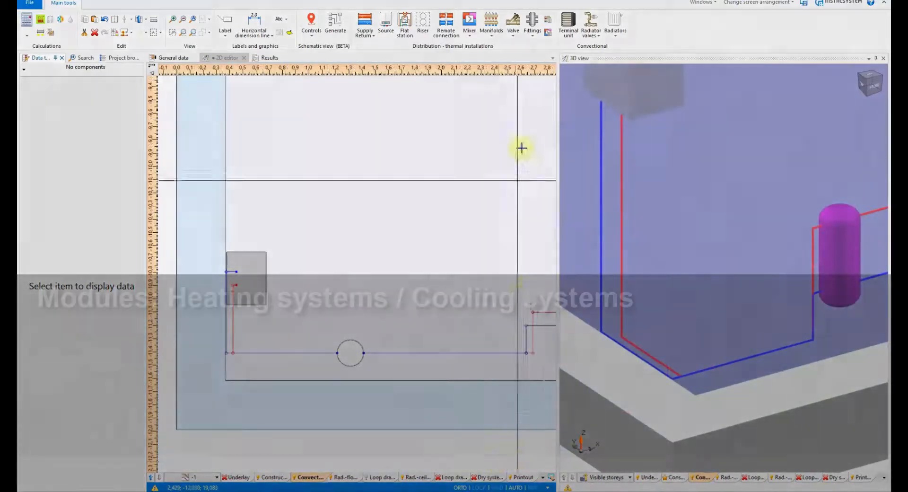
# - Insert an expansion vessel on storey -1 between the grey unit and the low loss header
pyautogui.click(532, 34)
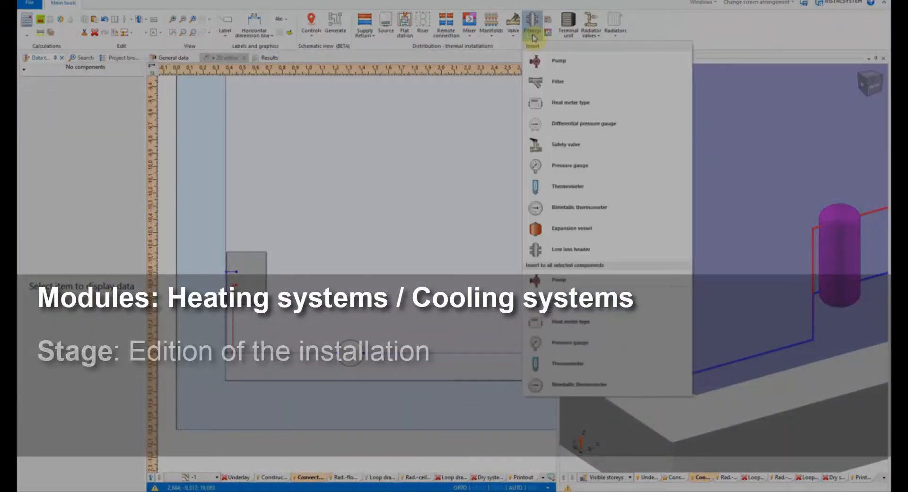
pyautogui.click(538, 229)
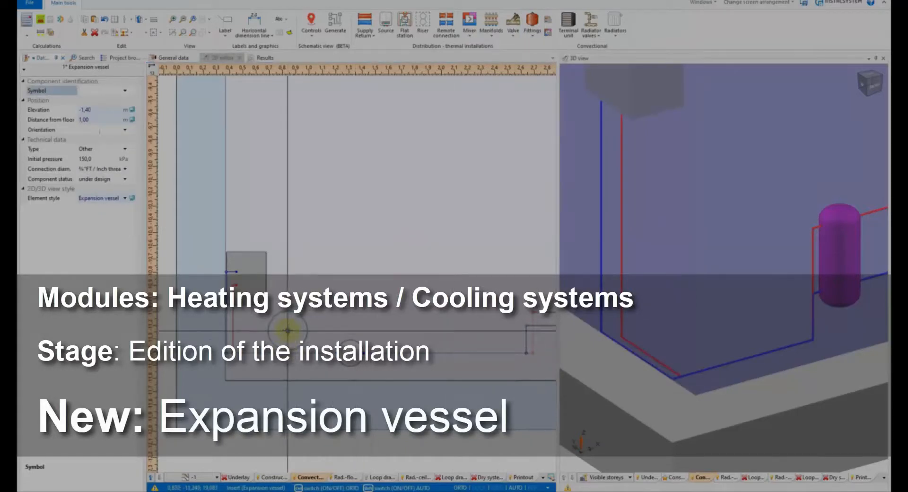
pyautogui.click(287, 330)
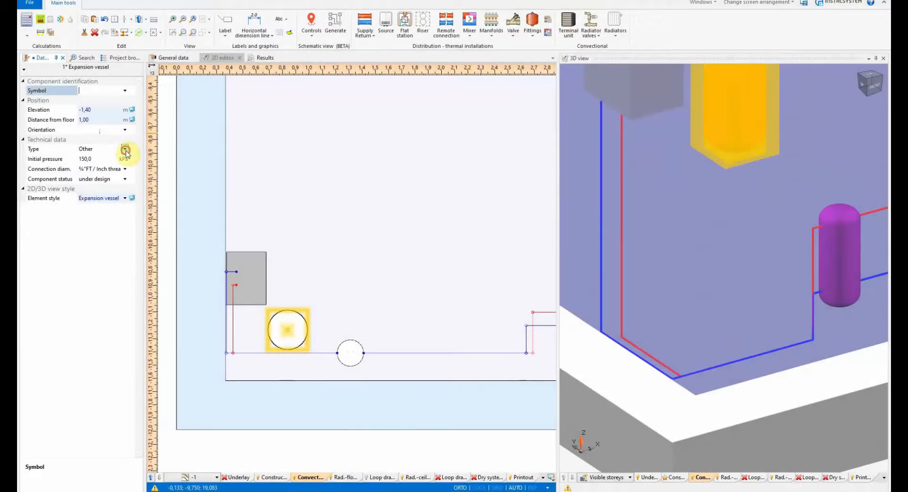
# - Set the expansion vessel's type to EV50 / Standing and view its orientation variants
pyautogui.click(125, 149)
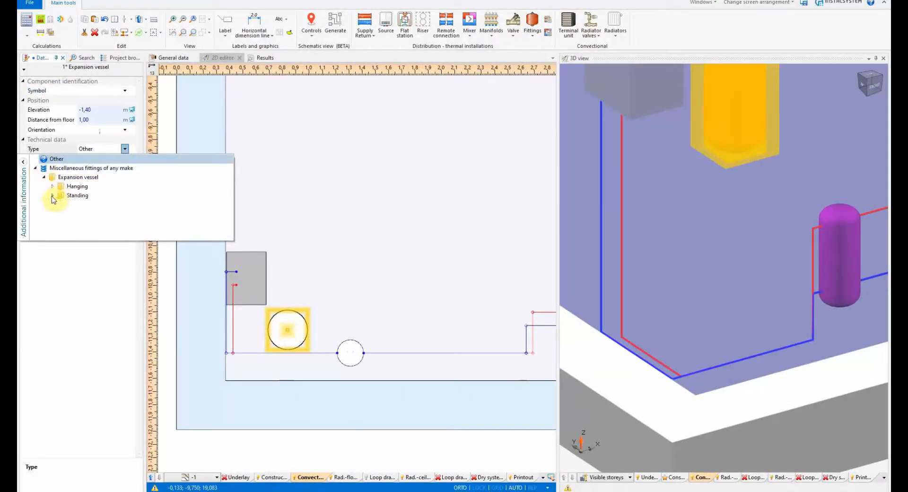
pyautogui.click(52, 195)
pyautogui.click(83, 205)
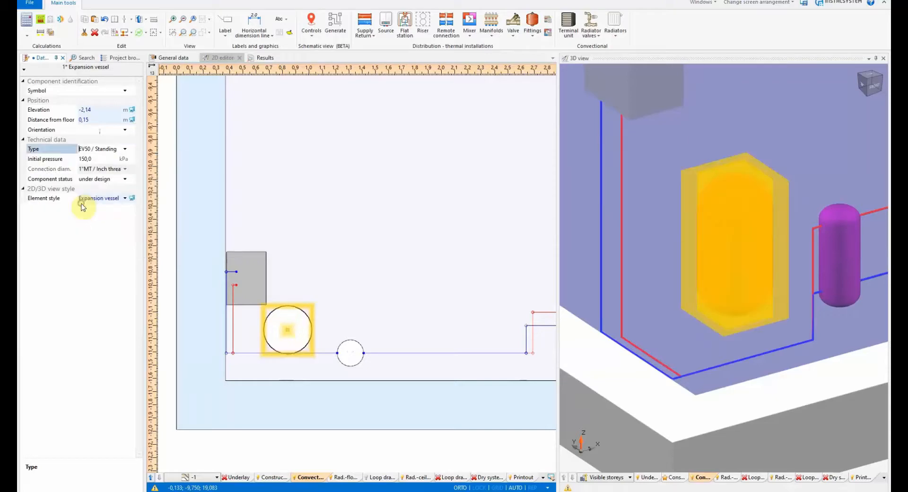
pyautogui.click(124, 131)
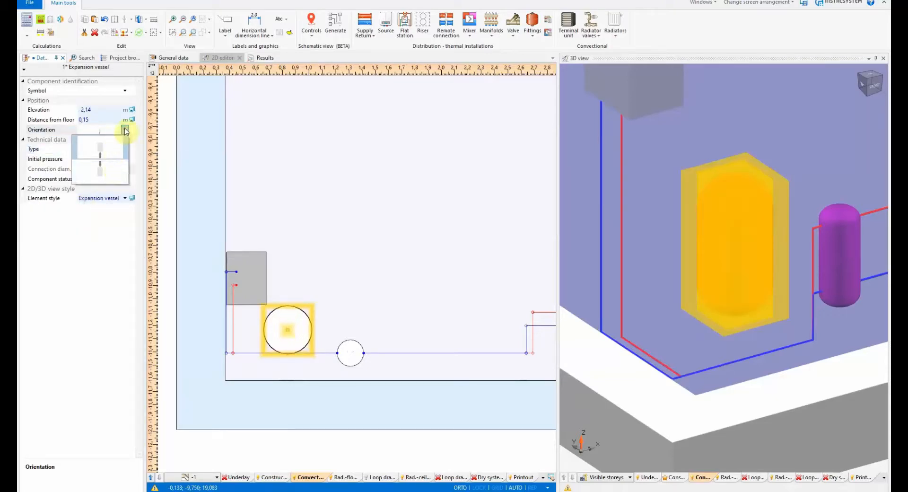
pyautogui.click(125, 130)
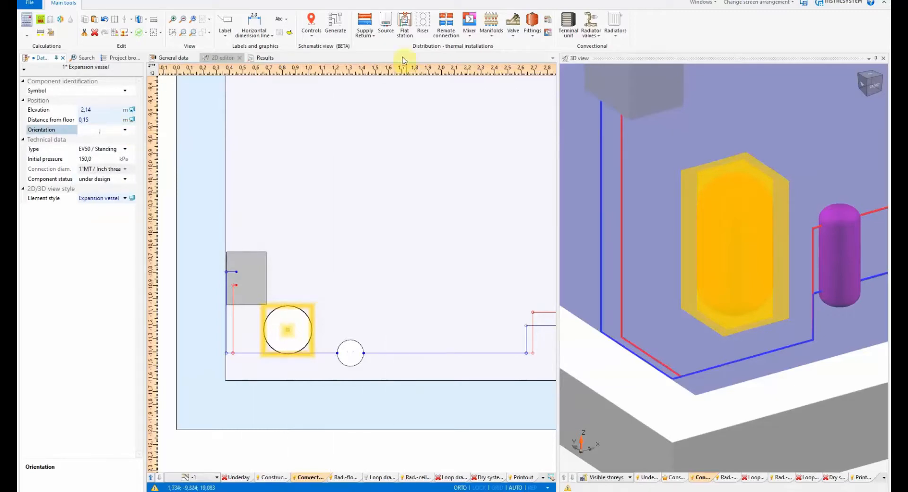
# - Draw a No medium flow pipe-run from the expansion vessel's centre straight to the red supply pipe below the grey unit
pyautogui.click(374, 35)
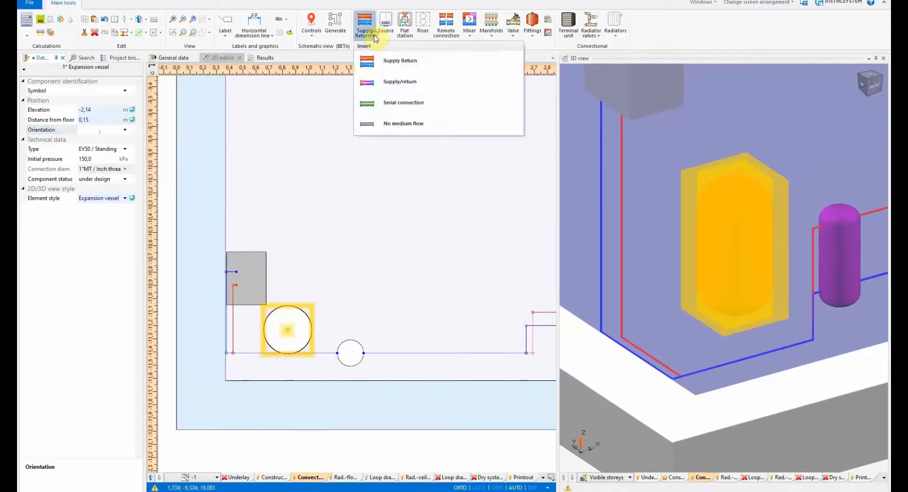
pyautogui.click(367, 124)
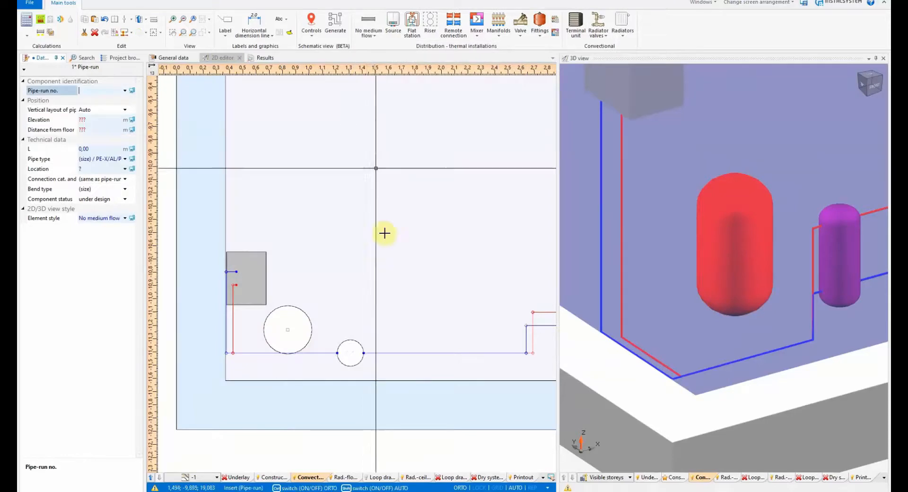
pyautogui.click(292, 330)
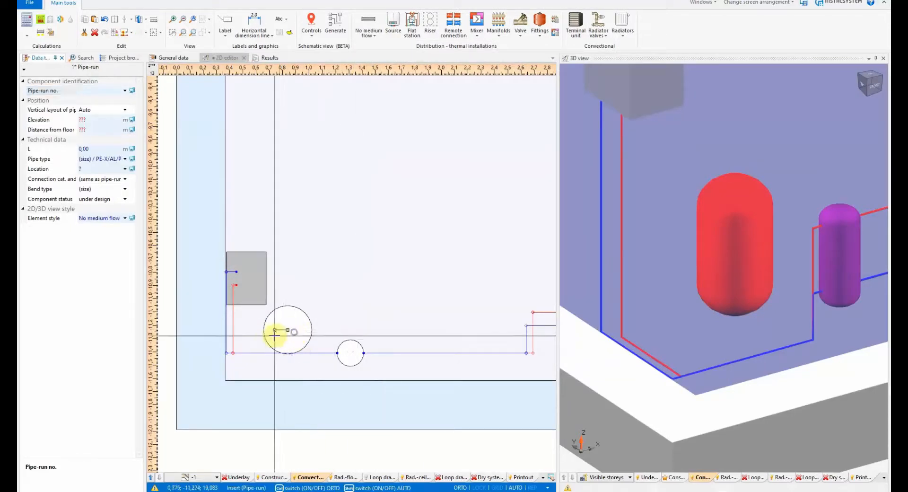
pyautogui.click(233, 330)
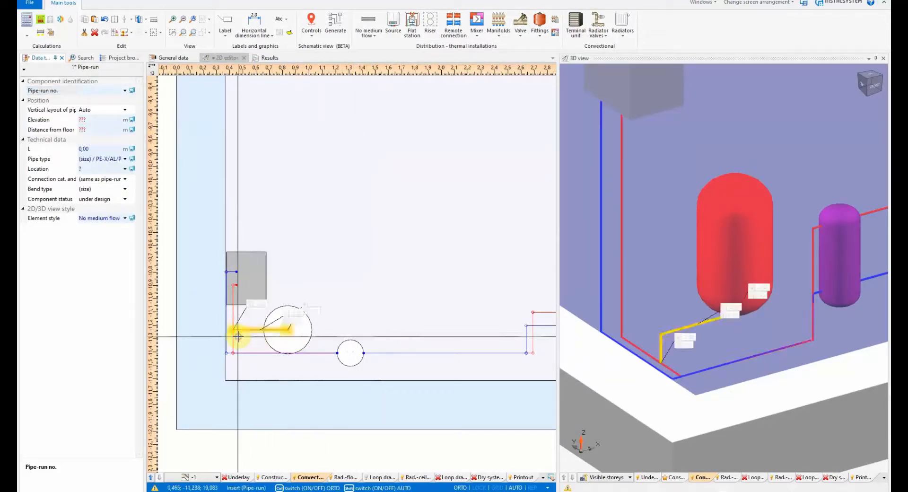
pyautogui.press('Escape')
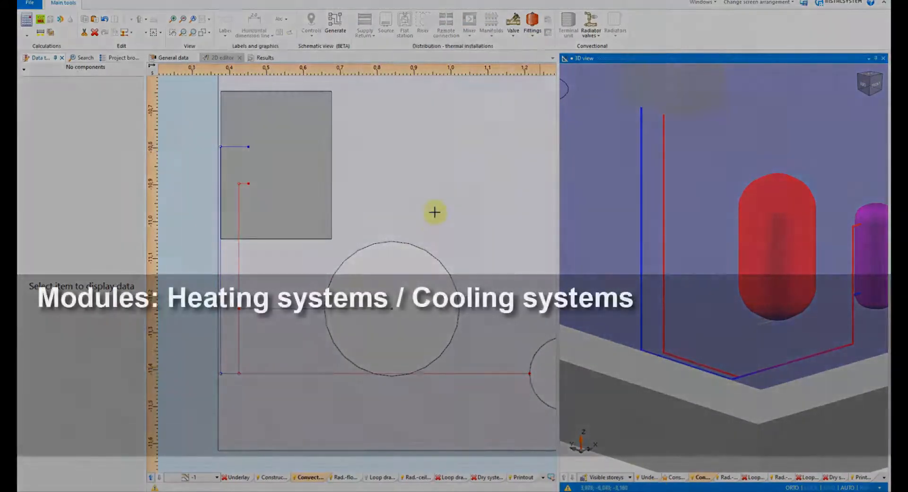
# - Insert a straight thermometer on the red supply pipe between the grey unit and the expansion vessel connection
pyautogui.click(462, 138)
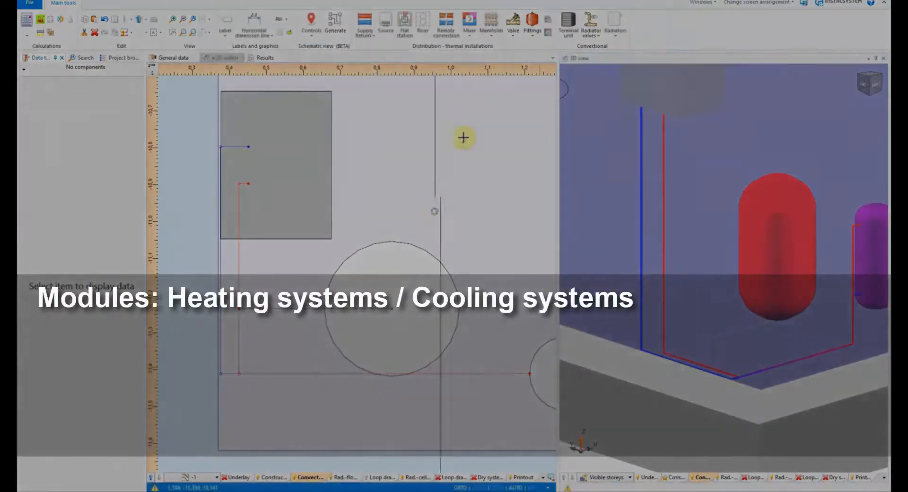
pyautogui.click(531, 26)
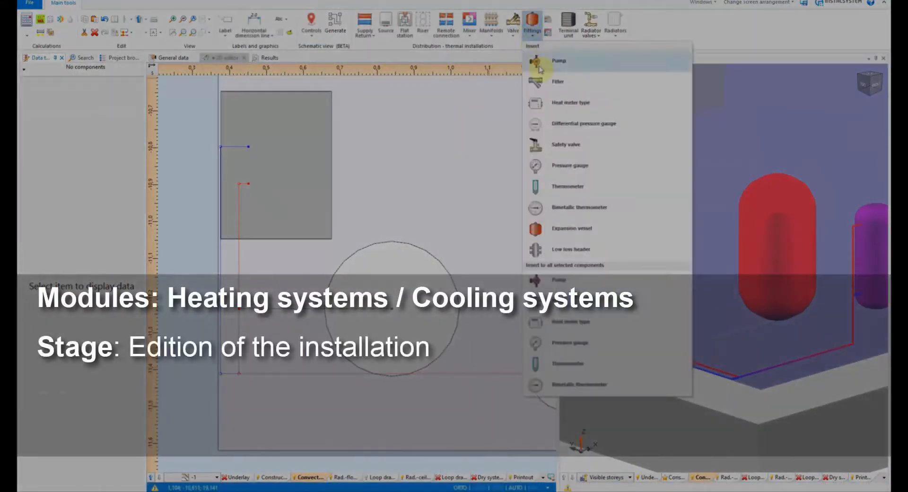
pyautogui.click(566, 187)
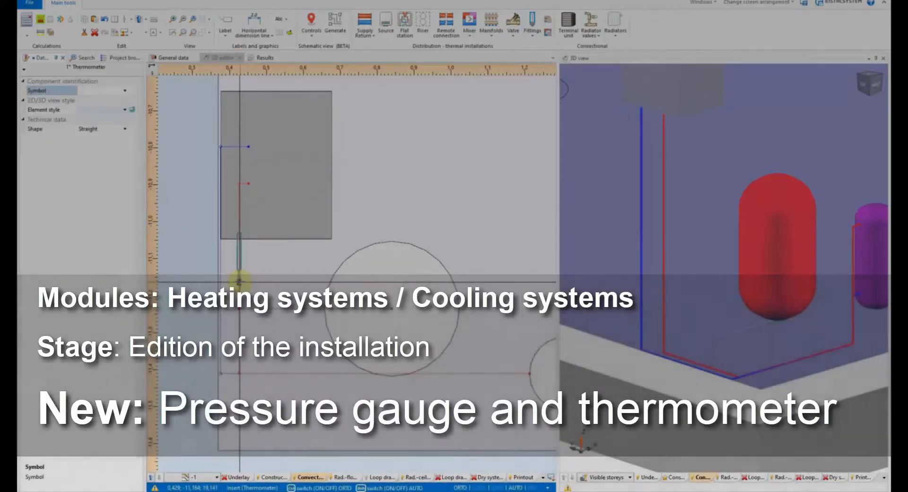
pyautogui.click(240, 281)
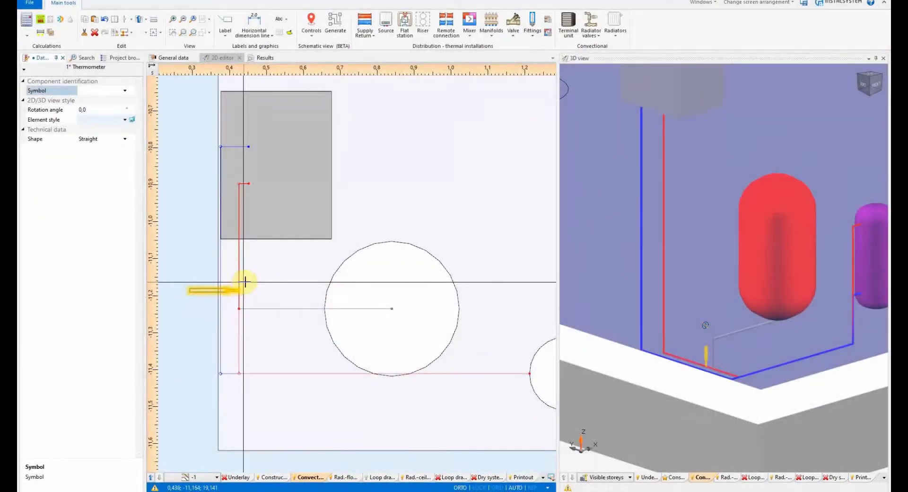
pyautogui.click(702, 124)
# - Insert a pressure gauge with the Angular shape on the vertical red supply pipe in the 3D view
pyautogui.click(532, 34)
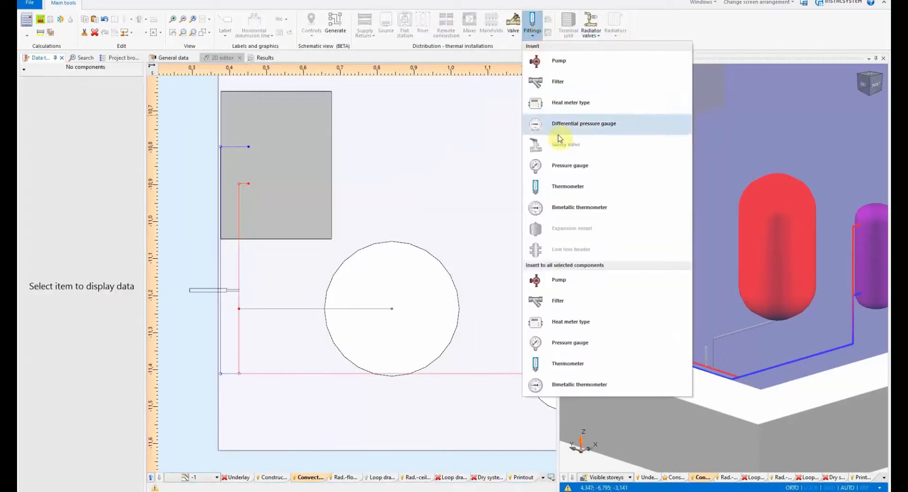
pyautogui.click(537, 166)
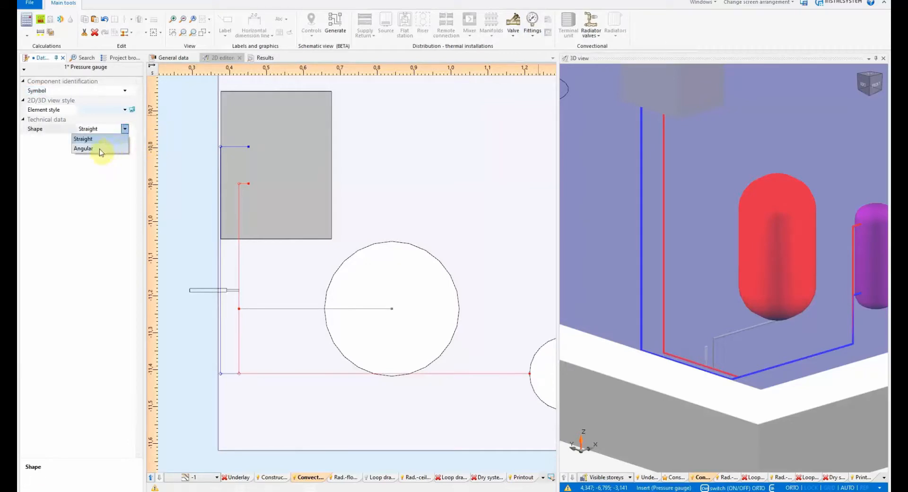
pyautogui.click(100, 150)
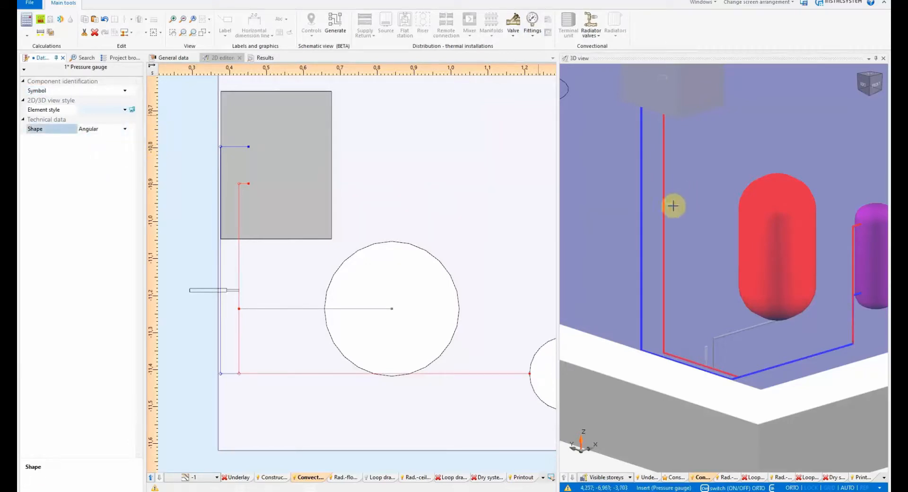
pyautogui.click(667, 209)
pyautogui.scroll(5, 667, 207)
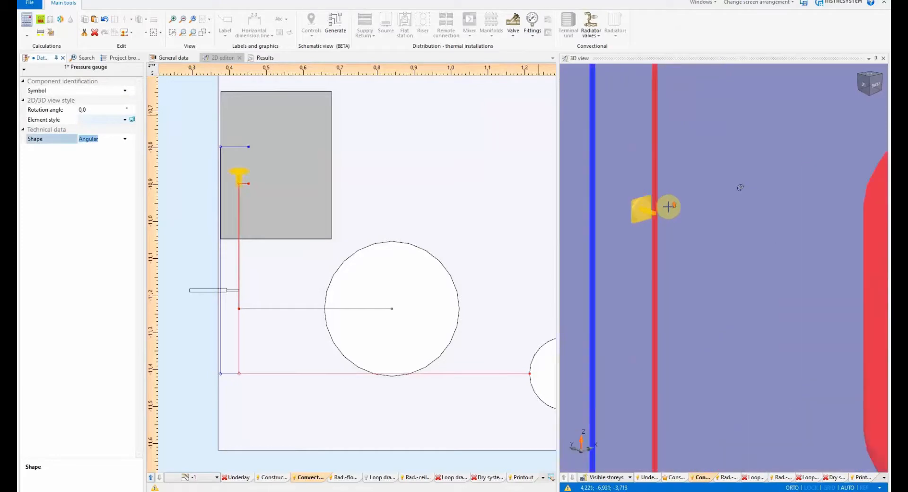
# - Rotate the pressure gauge around the vertical supply pipe to a rotation angle of 90°
pyautogui.moveTo(741, 188); pyautogui.dragTo(749, 242, button='middle')
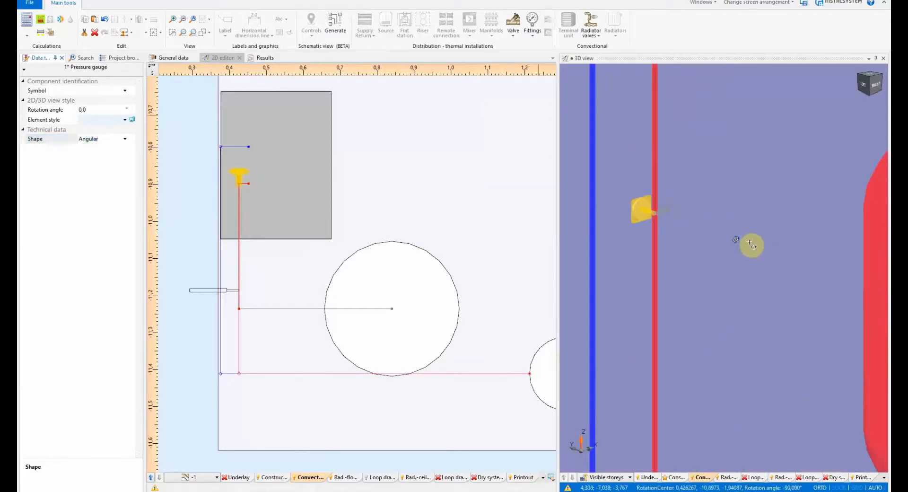
pyautogui.click(654, 275)
pyautogui.scroll(-3, 736, 239)
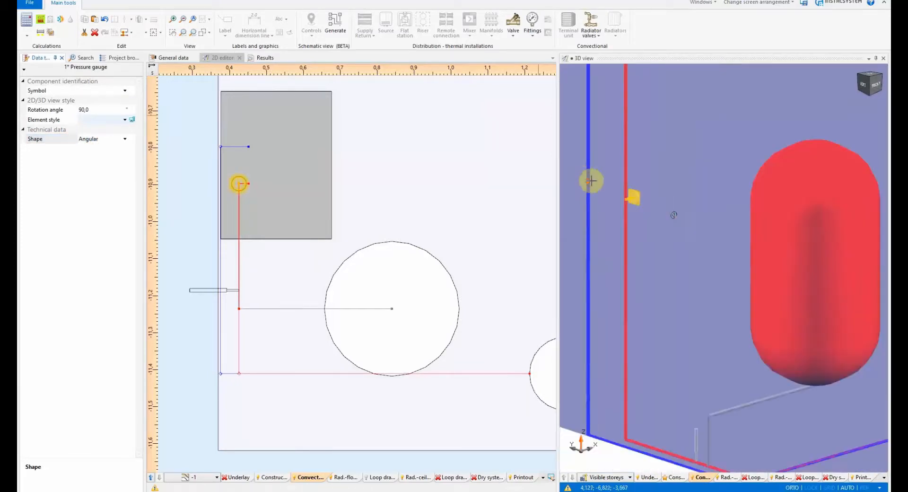
pyautogui.click(613, 460)
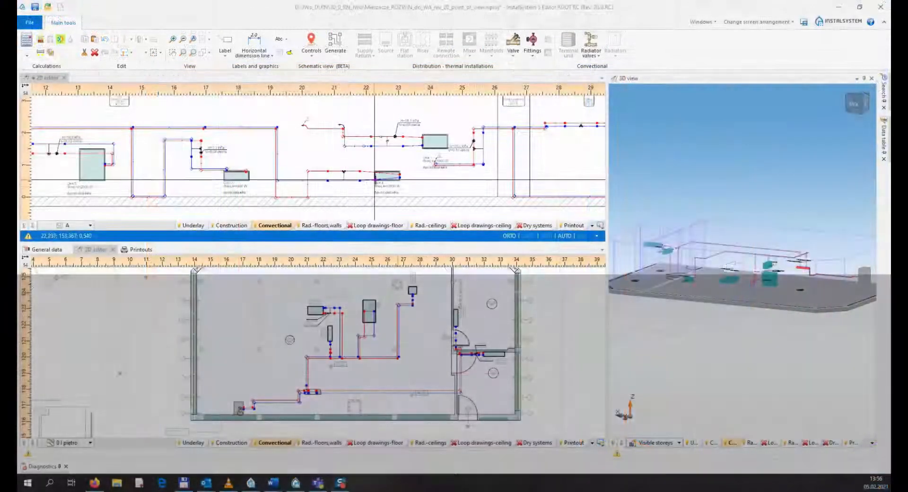
# - Flip Unit 4's front marker to the opposite side of the unit in the floor plan
pyautogui.scroll(3, 382, 178)
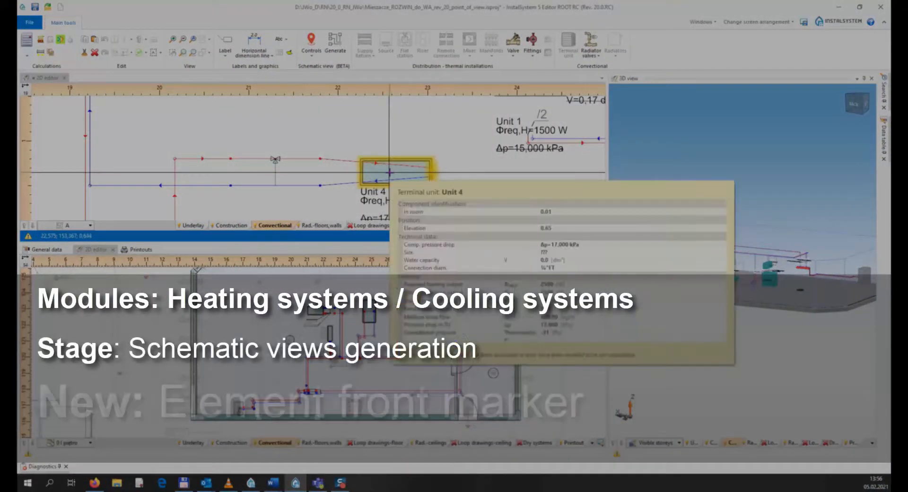
pyautogui.scroll(5, 412, 303)
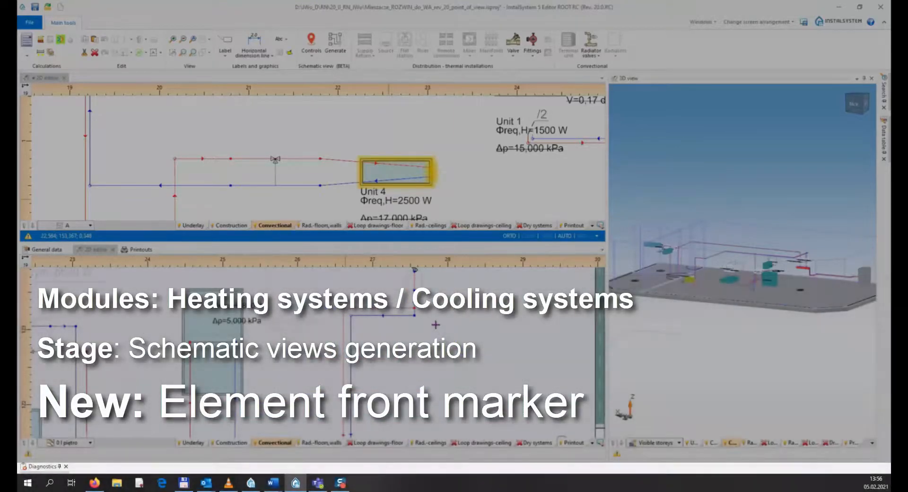
pyautogui.moveTo(429, 296); pyautogui.dragTo(427, 414, button='middle')
pyautogui.scroll(2, 390, 369)
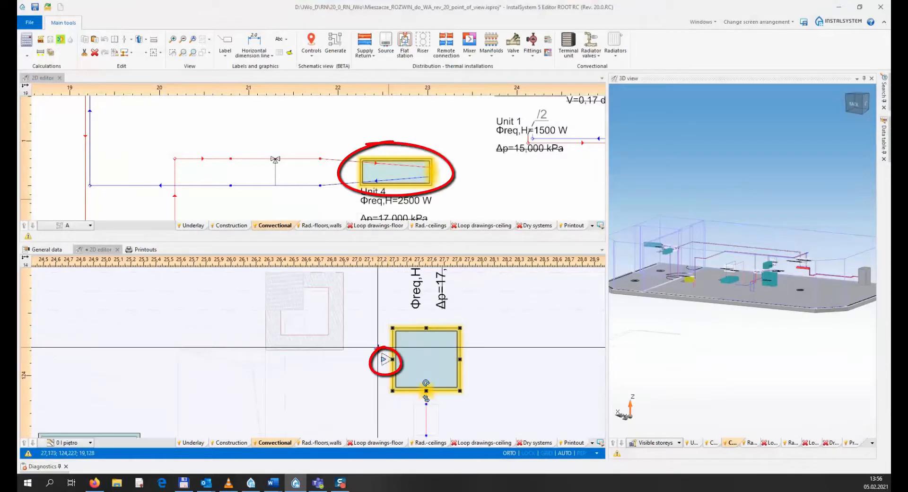
pyautogui.click(383, 360)
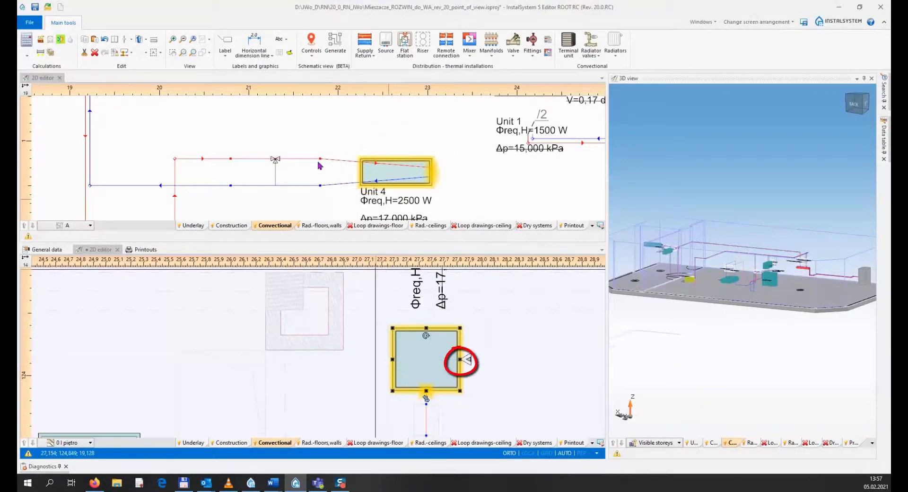
# - Regenerate the schematic view and check Unit 4's pipe connections in it
pyautogui.click(334, 43)
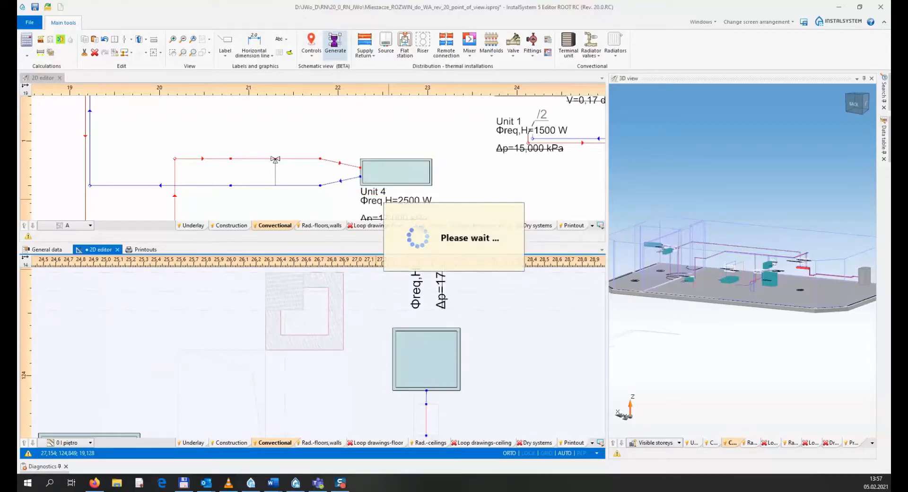
pyautogui.scroll(-5, 381, 167)
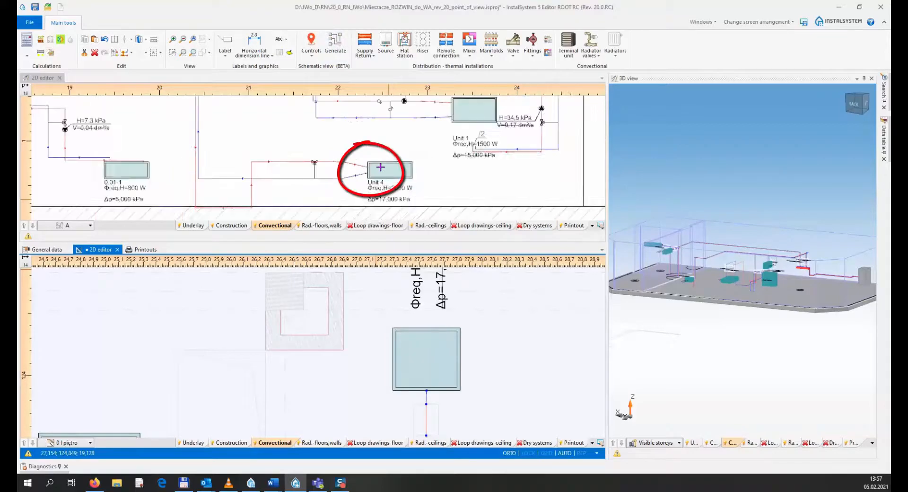
pyautogui.scroll(2, 102, 177)
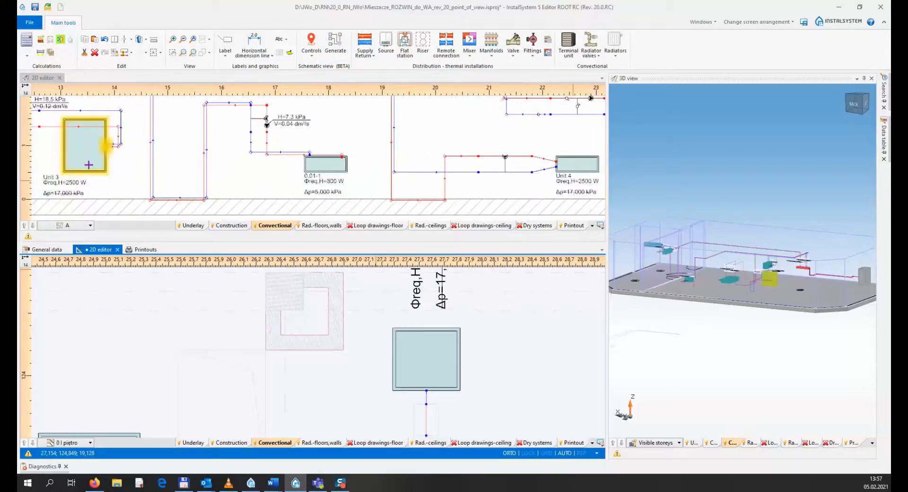
# - Flip Unit 3's front marker to the opposite long side in the floor plan and regenerate the schematic view
pyautogui.click(88, 165)
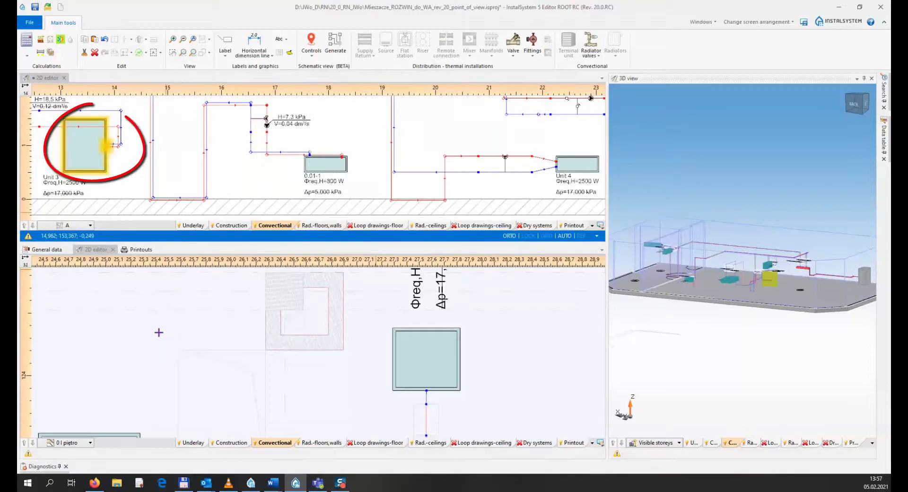
pyautogui.scroll(-8, 158, 332)
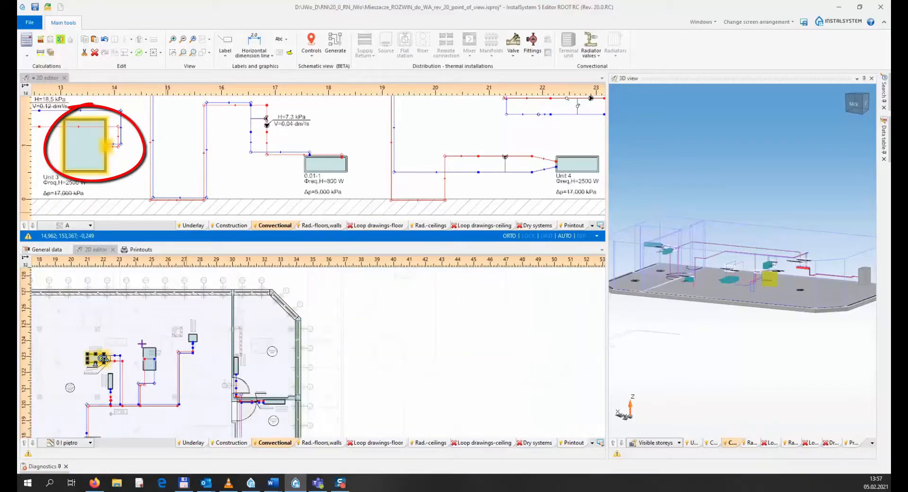
pyautogui.click(94, 364)
pyautogui.scroll(6, 94, 364)
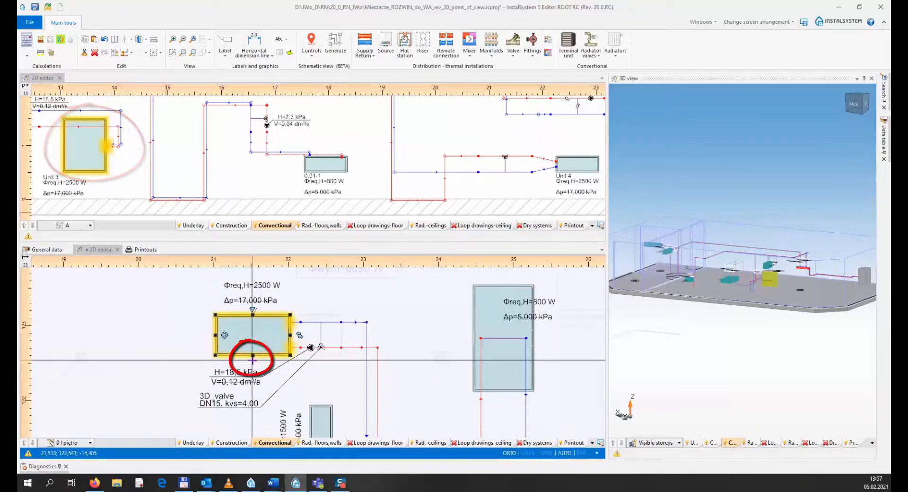
pyautogui.click(334, 47)
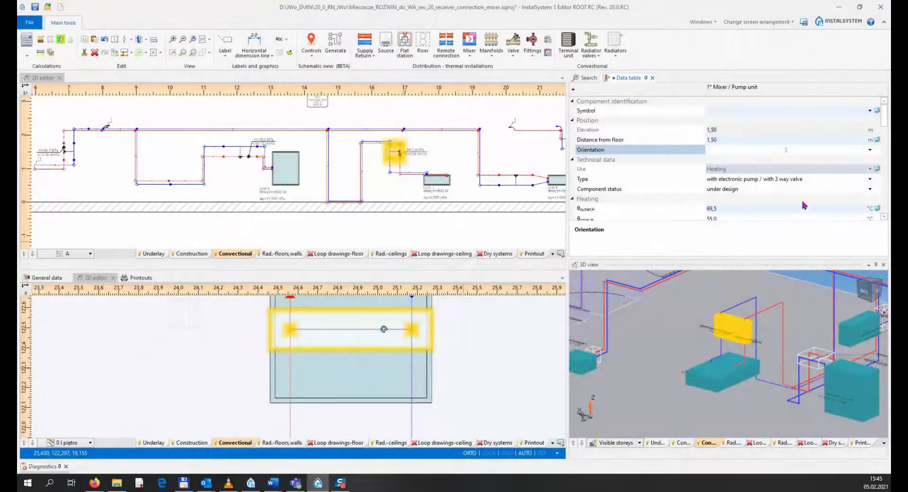
# - View the mixer / pump unit's orientation variants, choose the one with vertical supply and return pipes, and inspect the unit in 3D
pyautogui.click(869, 150)
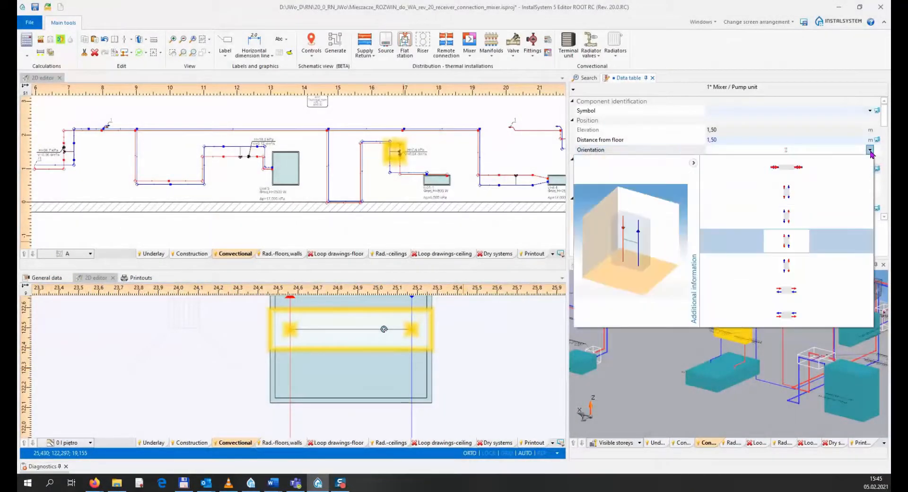
pyautogui.click(806, 248)
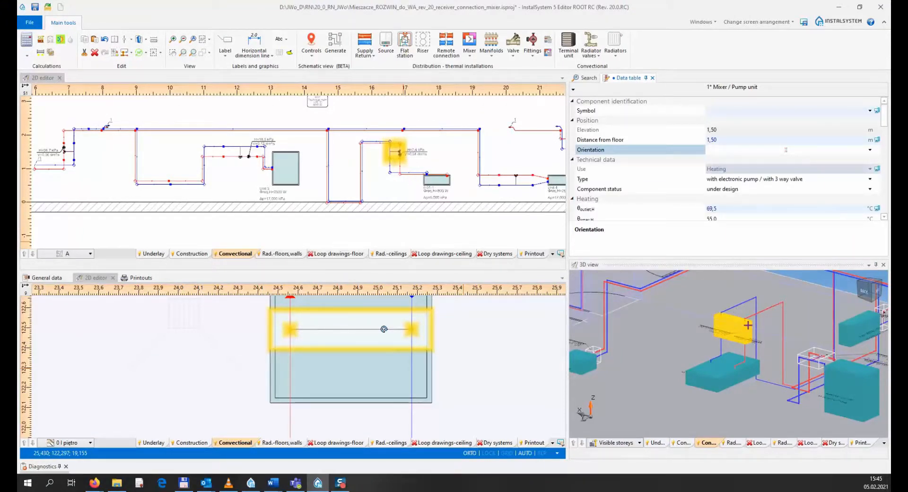
pyautogui.click(782, 293)
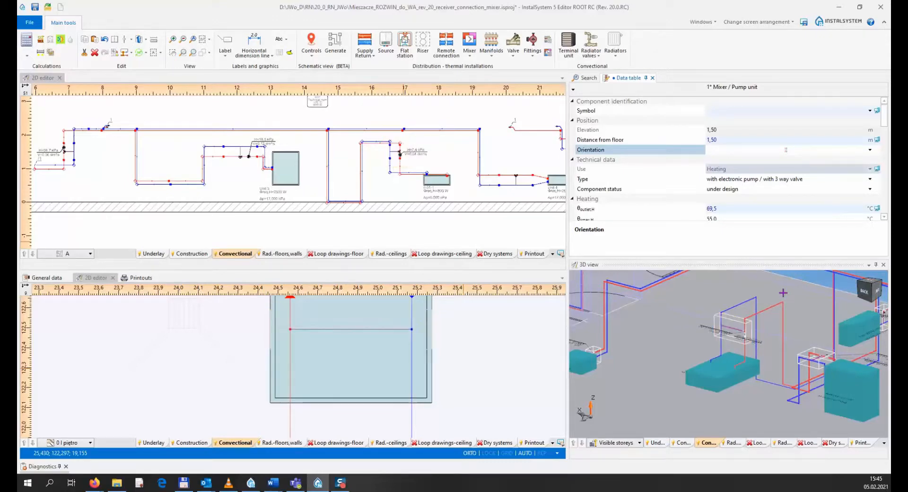
pyautogui.scroll(-3, 783, 293)
pyautogui.scroll(5, 761, 324)
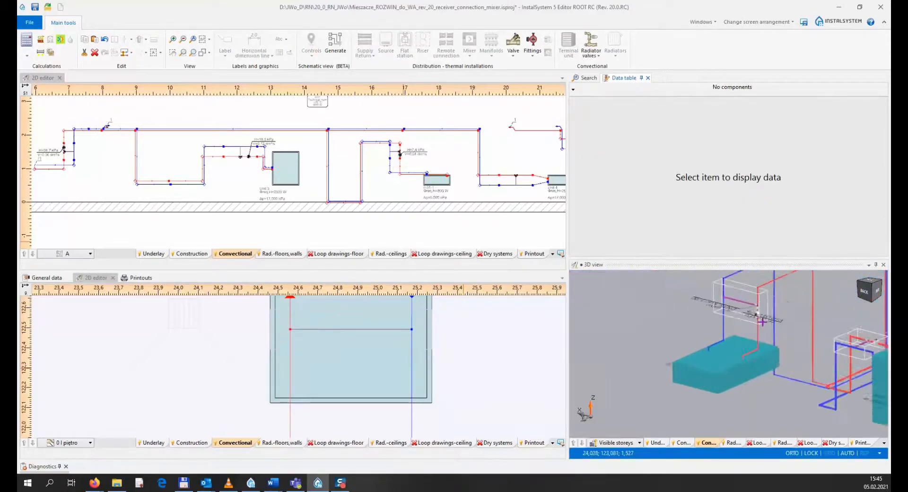
pyautogui.scroll(-3, 756, 307)
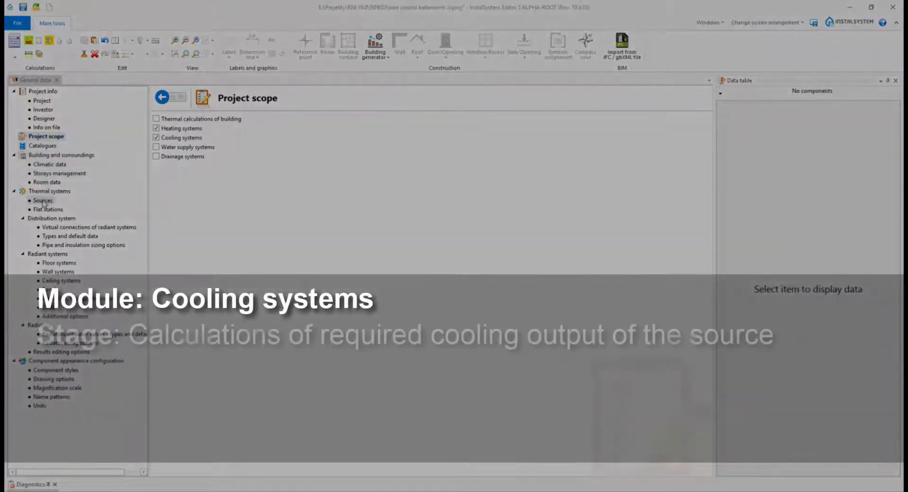
# - View the thermal systems' source settings and switch the screen arrangement to 2Dx2
pyautogui.click(42, 201)
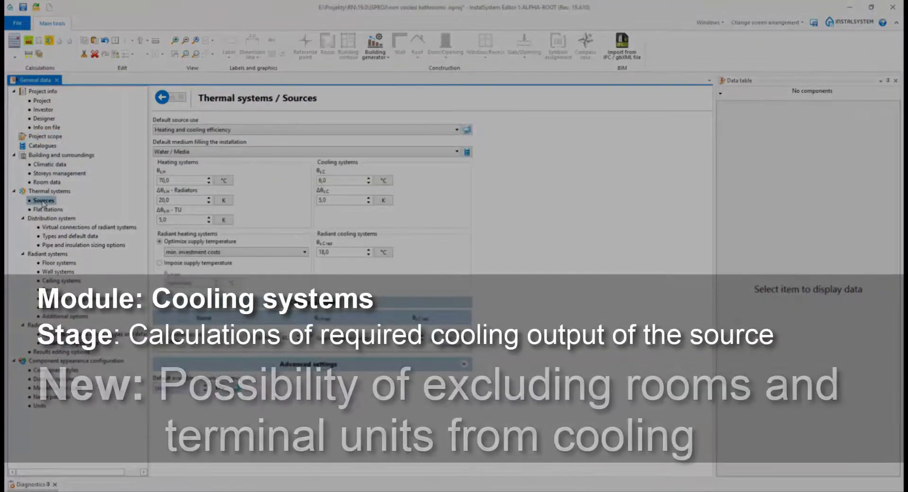
pyautogui.click(794, 23)
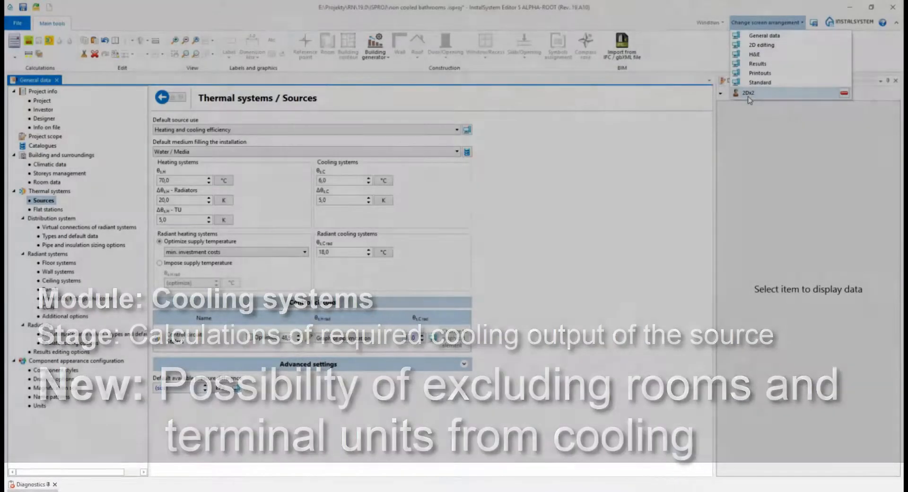
pyautogui.click(749, 96)
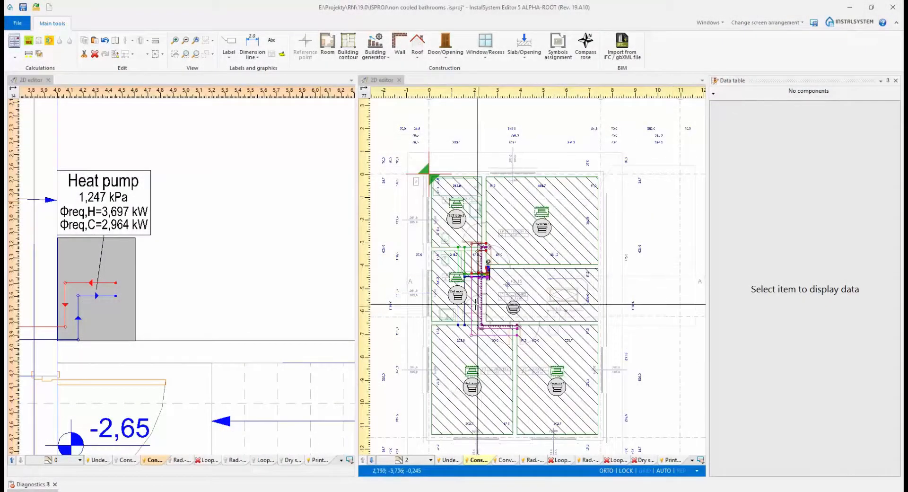
# - Exclude Bathroom 1 and Bathroom 2 on storey 2 from the cooled rooms and recalculate the project
pyautogui.scroll(5, 465, 194)
pyautogui.moveTo(466, 193); pyautogui.dragTo(521, 274, button='middle')
pyautogui.click(494, 184)
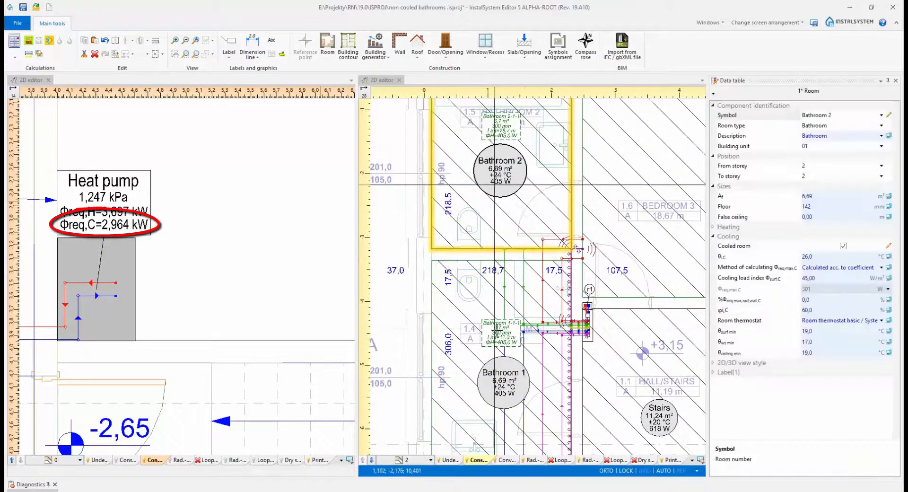
pyautogui.keyDown('ctrl'); pyautogui.click(494, 382); pyautogui.keyUp('ctrl')
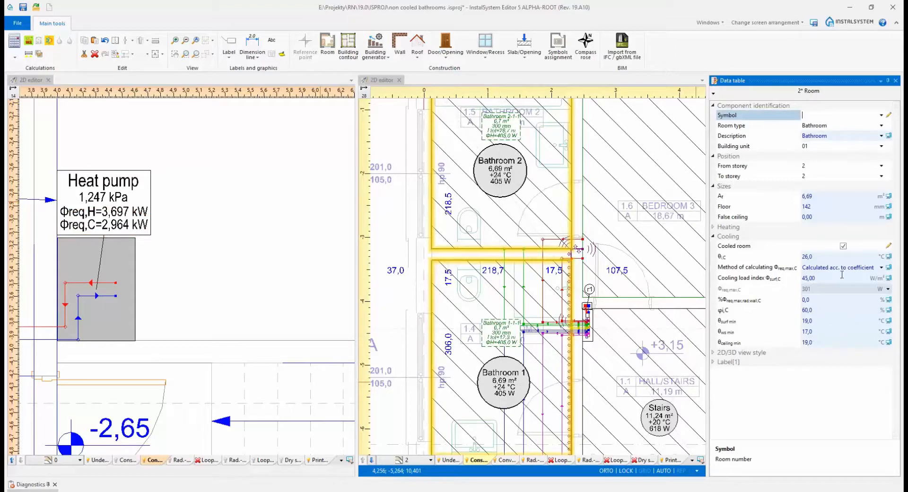
pyautogui.click(844, 246)
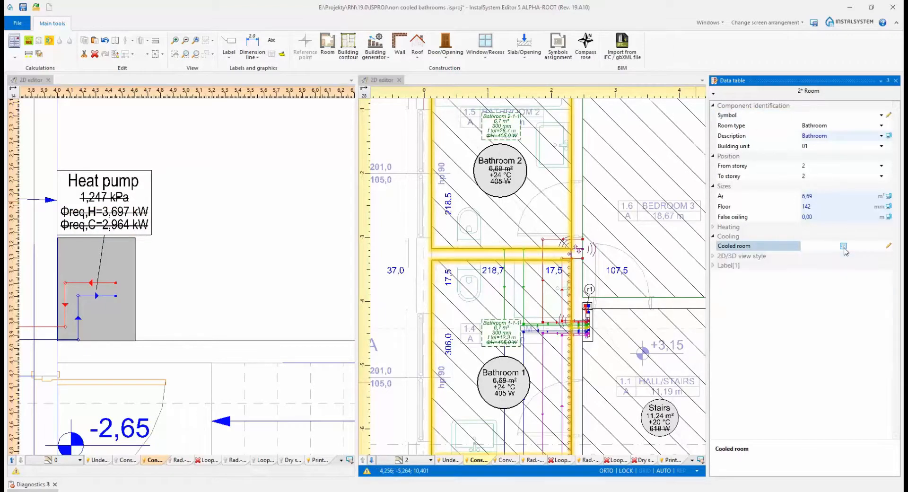
pyautogui.click(13, 43)
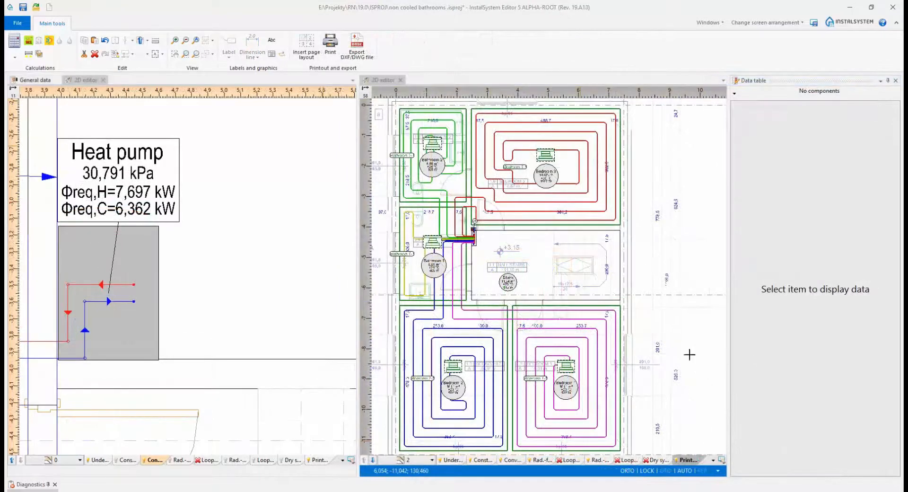
# - On storey 1's convectional sheet, set the use of the living room fan coil at the dining table to Heating and recalculate the project
pyautogui.click(373, 460)
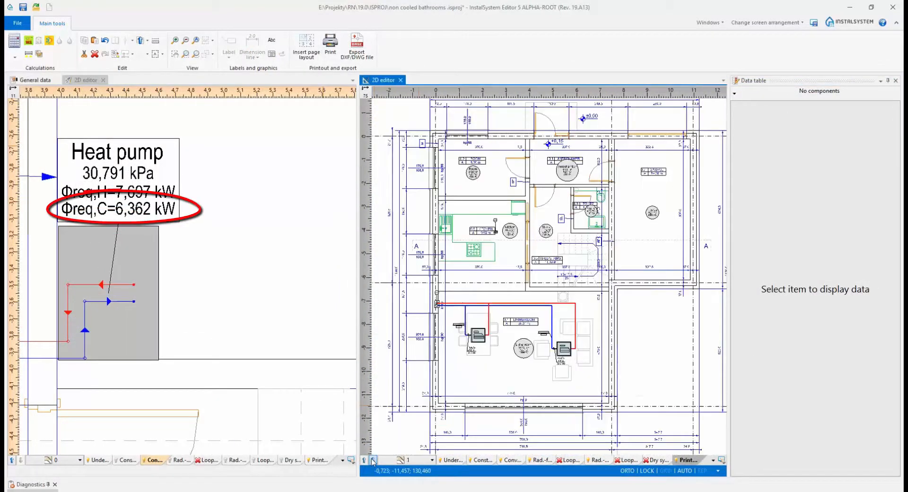
pyautogui.click(512, 459)
pyautogui.scroll(5, 544, 353)
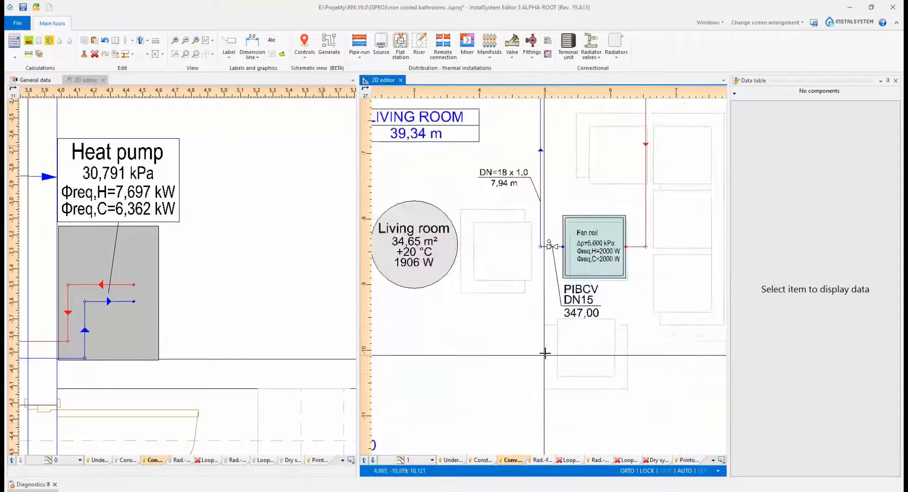
pyautogui.moveTo(510, 299); pyautogui.dragTo(648, 340, button='middle')
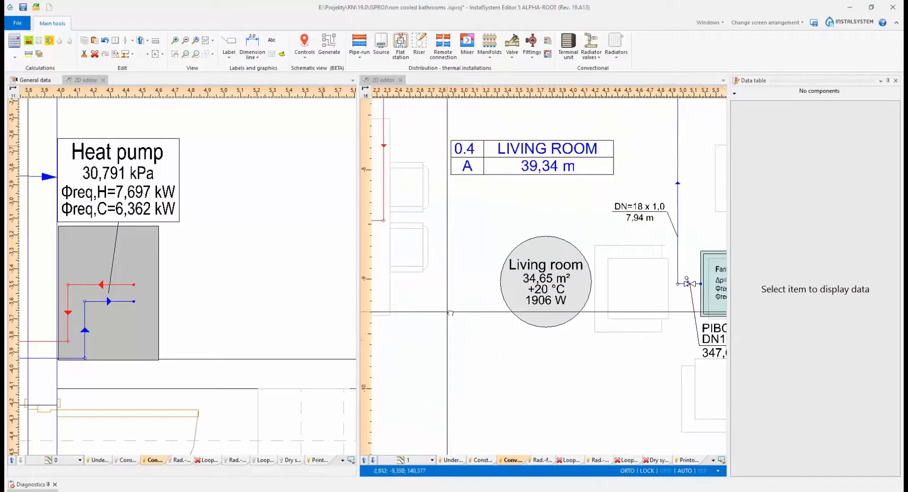
pyautogui.moveTo(450, 312); pyautogui.dragTo(641, 391, button='middle')
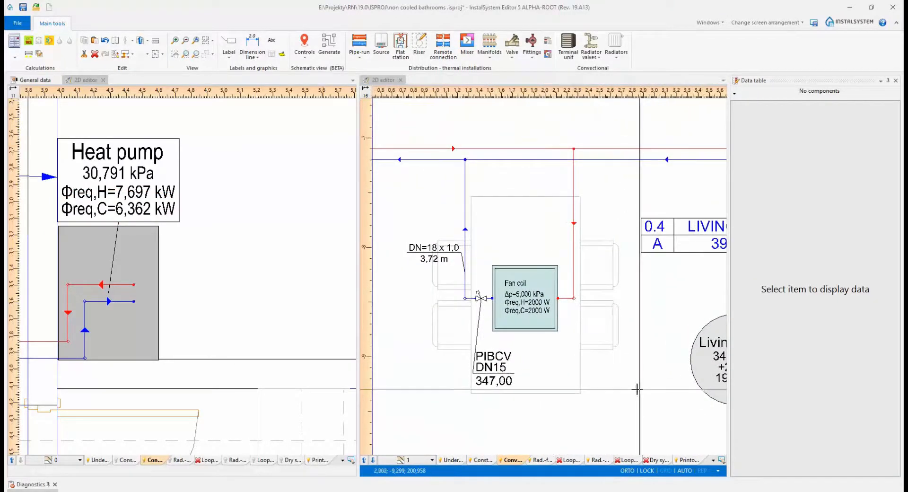
pyautogui.click(518, 301)
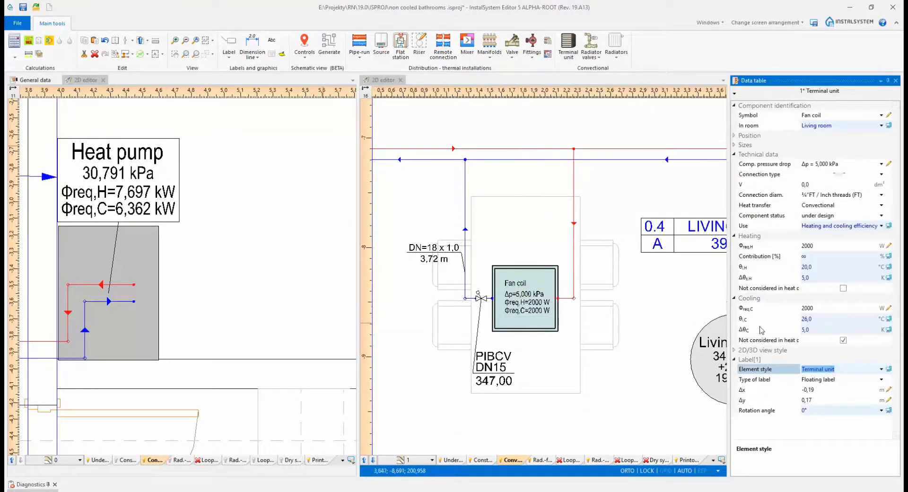
pyautogui.click(881, 226)
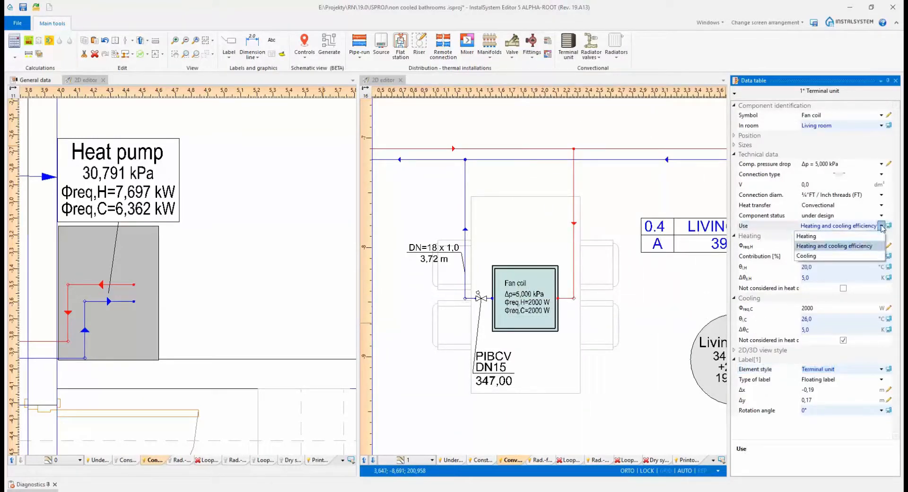
pyautogui.click(811, 236)
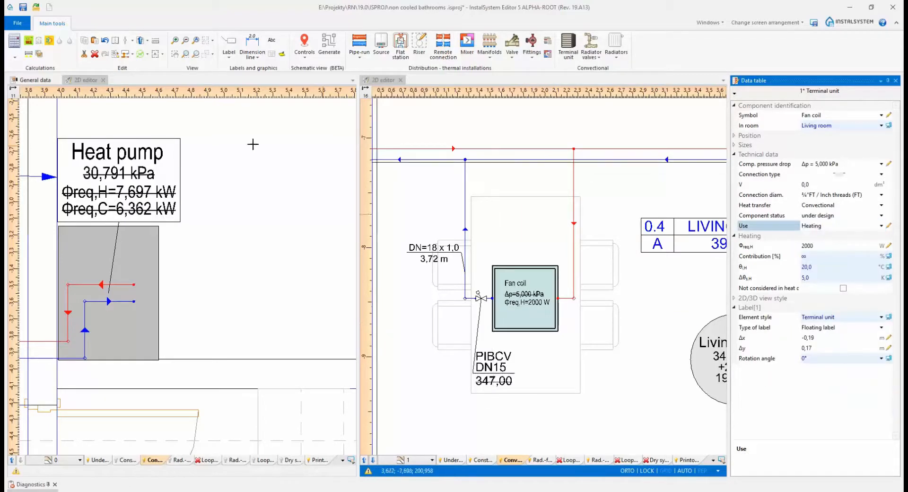
pyautogui.click(14, 42)
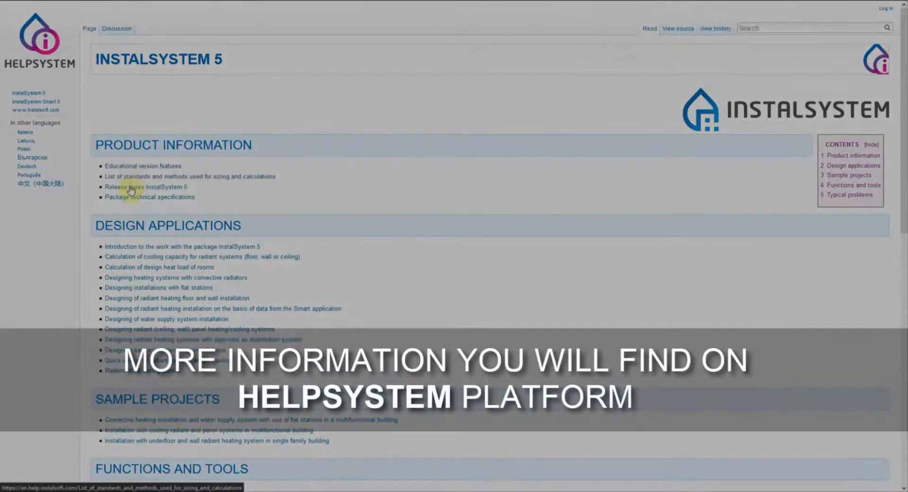
# - Open the InstalSystem 5 release notes on the HelpSystem website and review the entries for revisions 18.5 to 18.0
pyautogui.click(132, 187)
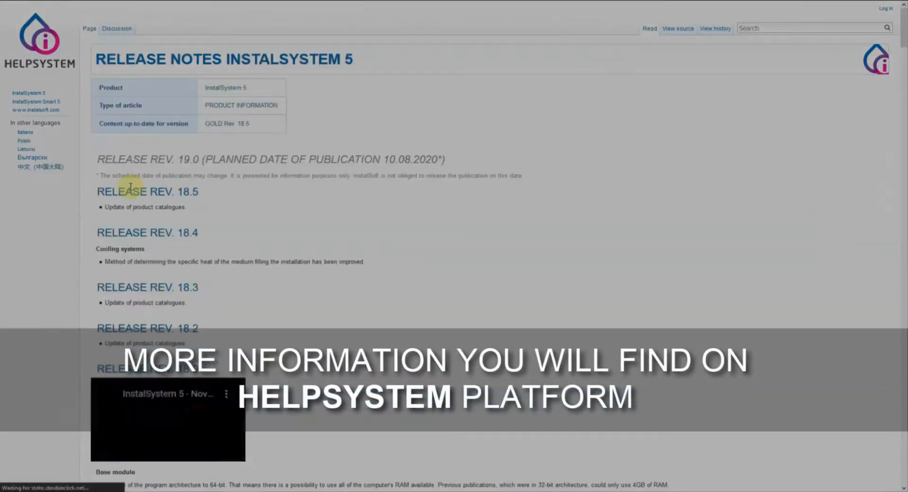
pyautogui.scroll(-1, 133, 190)
pyautogui.scroll(-2, 133, 190)
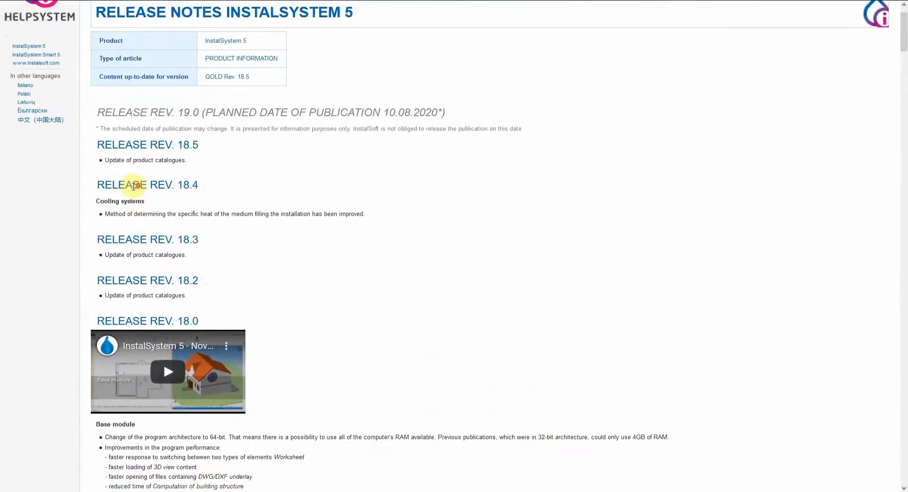
pyautogui.scroll(-3, 134, 189)
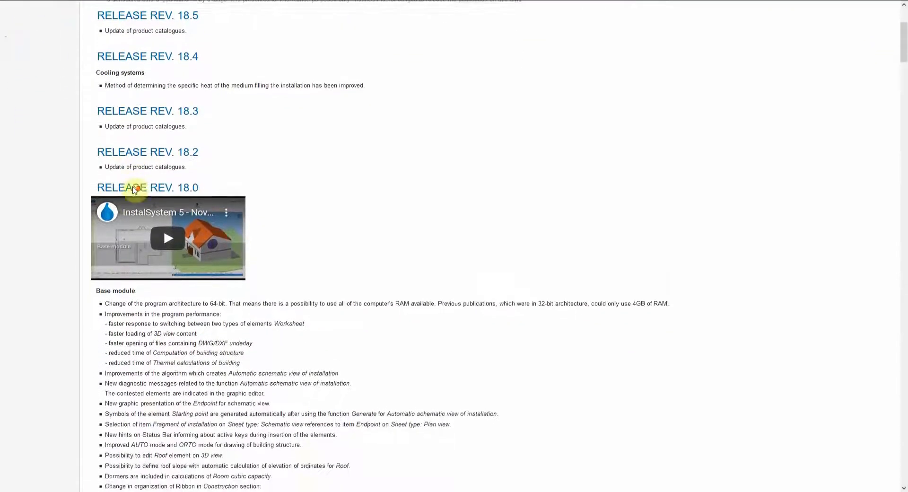
pyautogui.scroll(-2, 134, 189)
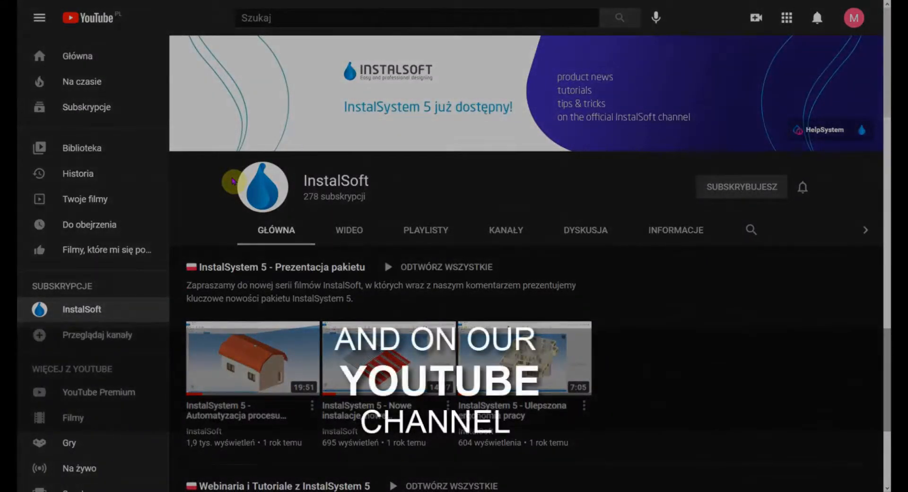
# - Browse the InstalSoft YouTube channel's playlists of package presentations, webinars and release novelties in Polish and English
pyautogui.scroll(-2, 233, 181)
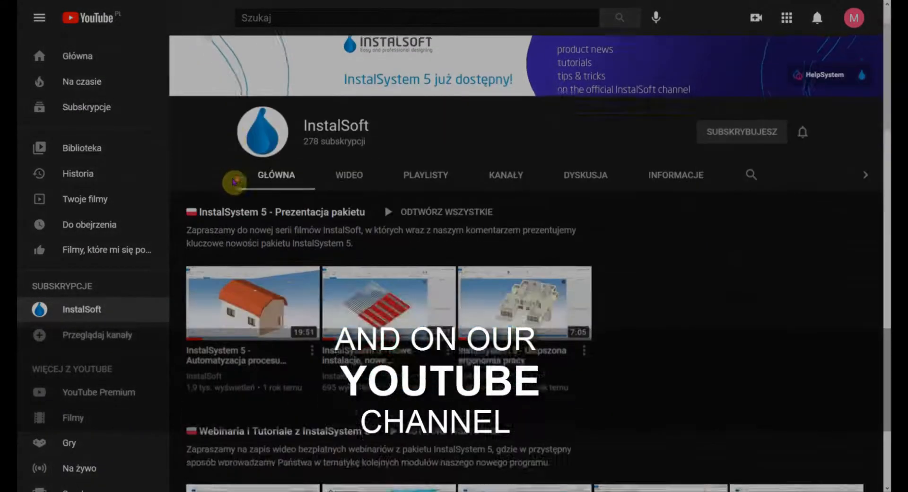
pyautogui.scroll(-3, 233, 181)
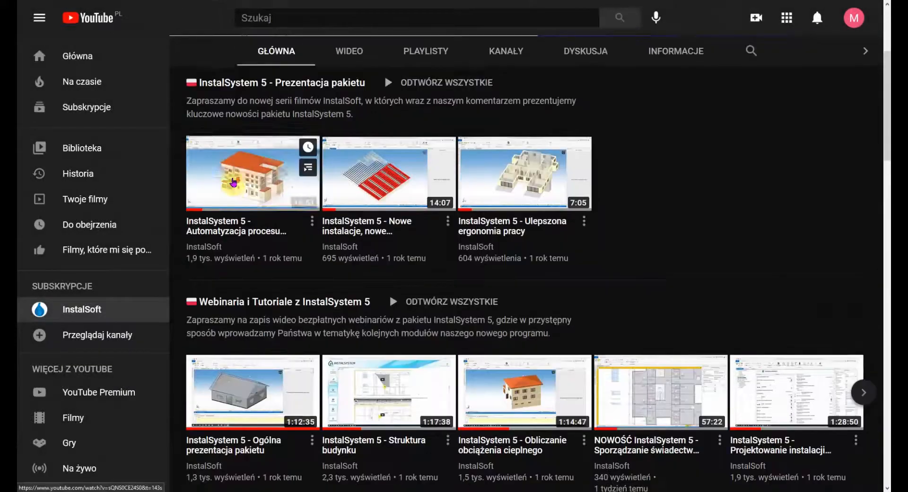
pyautogui.scroll(-4, 233, 182)
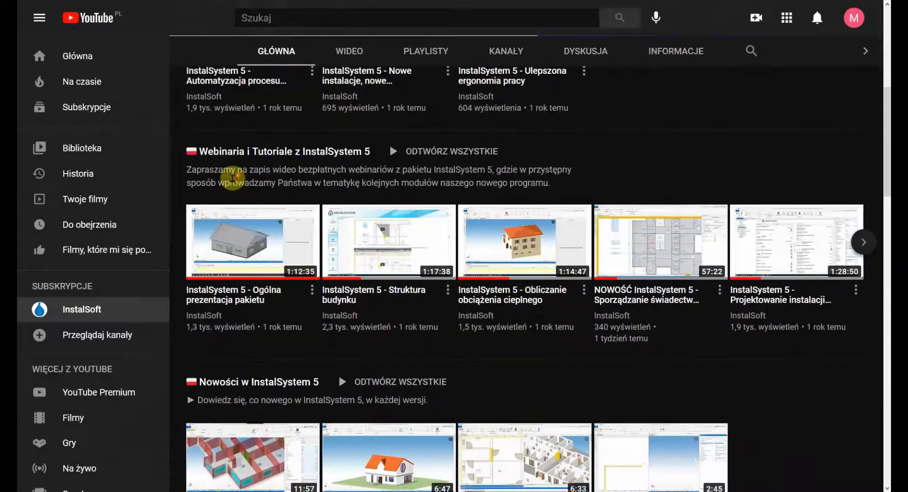
pyautogui.scroll(-3, 233, 182)
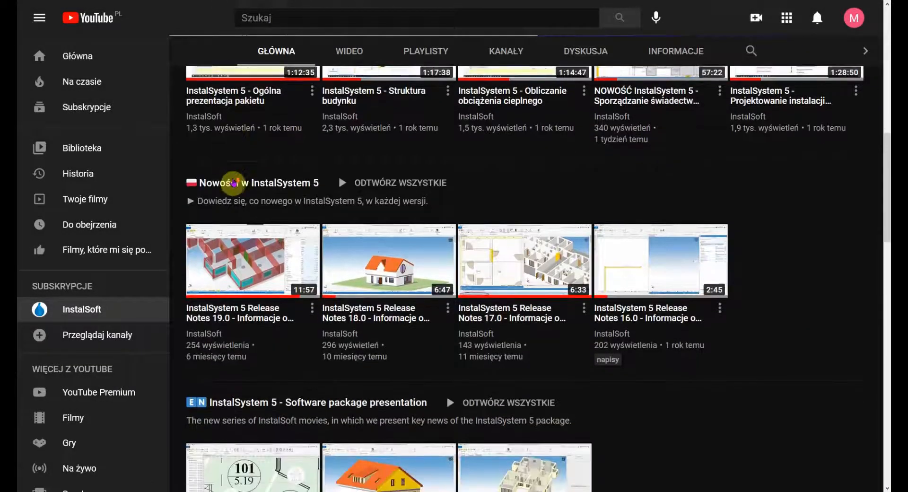
pyautogui.scroll(-2, 233, 181)
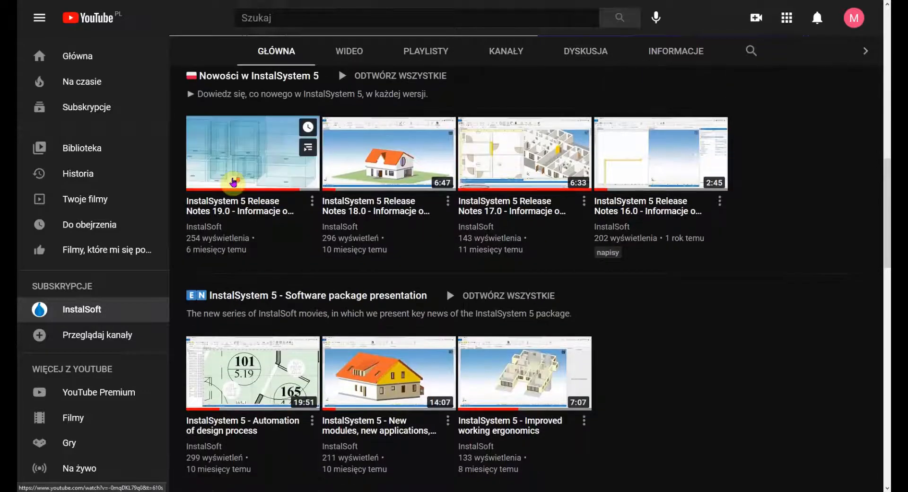
pyautogui.scroll(-4, 233, 182)
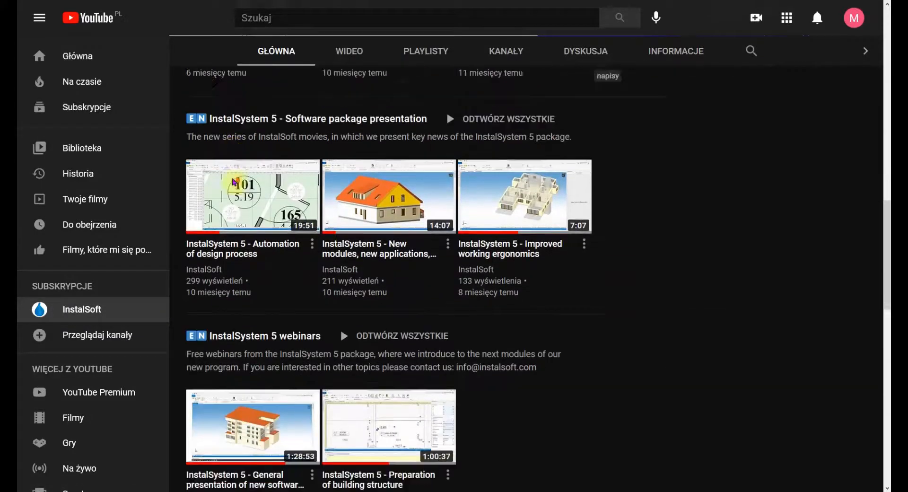
pyautogui.scroll(-3, 234, 182)
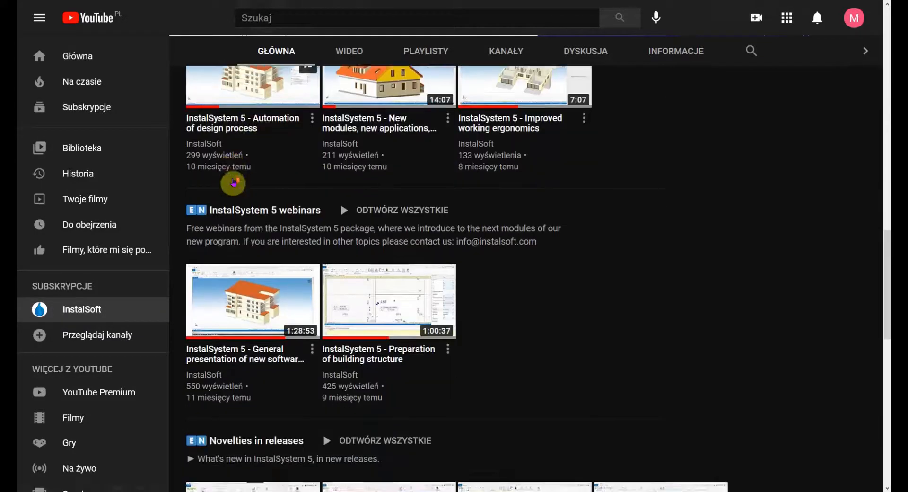
pyautogui.scroll(-3, 234, 182)
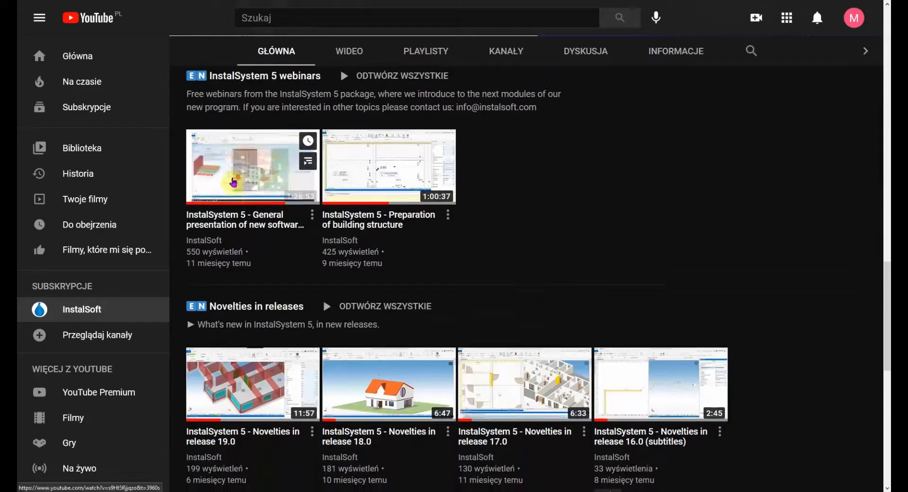